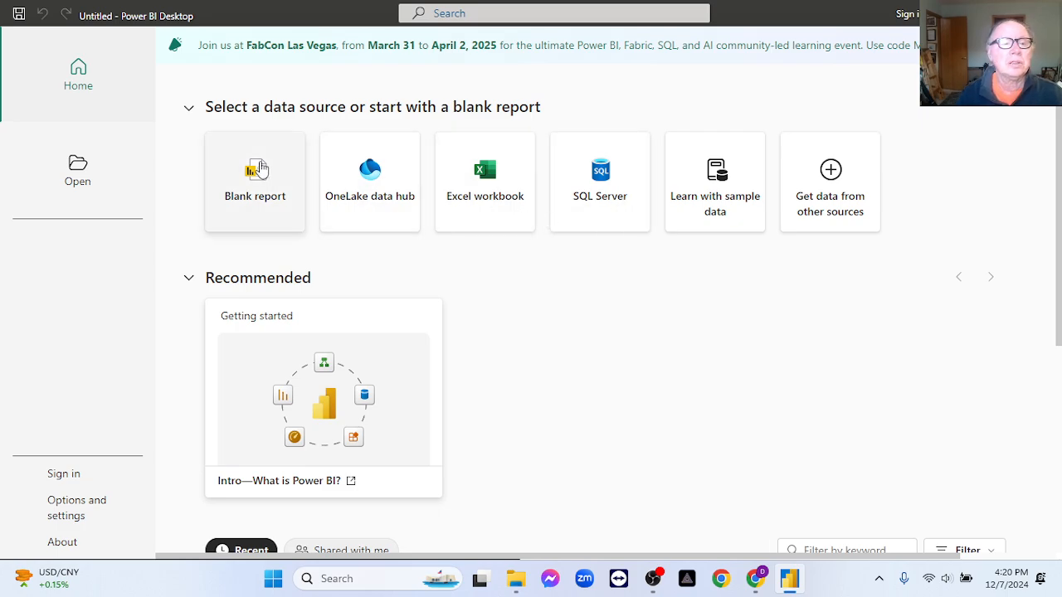
- Start a blank report and choose a file folder as the data source to connect to
left_click(258, 168)
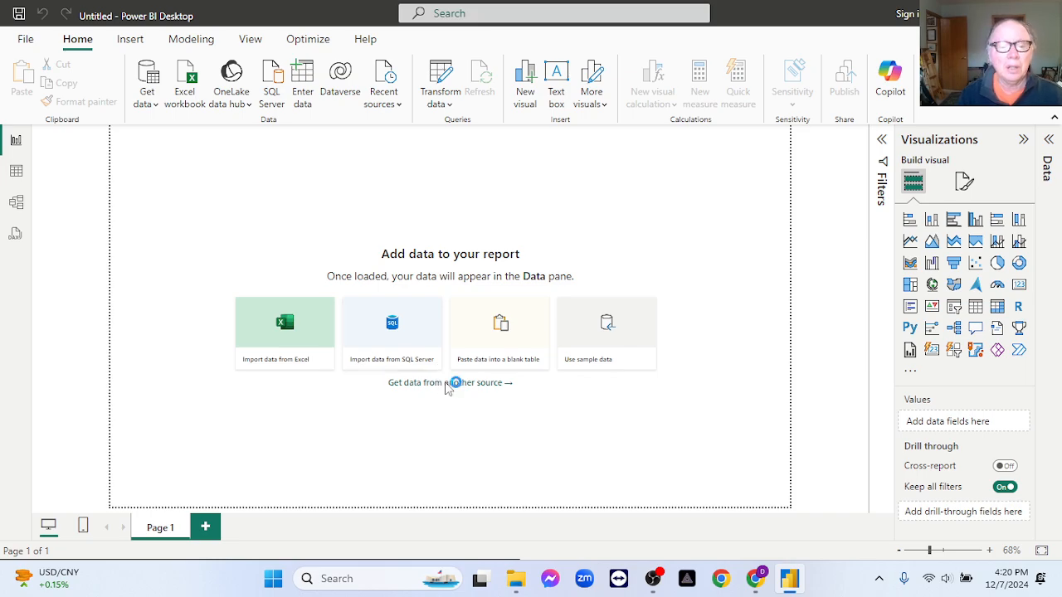
left_click(448, 383)
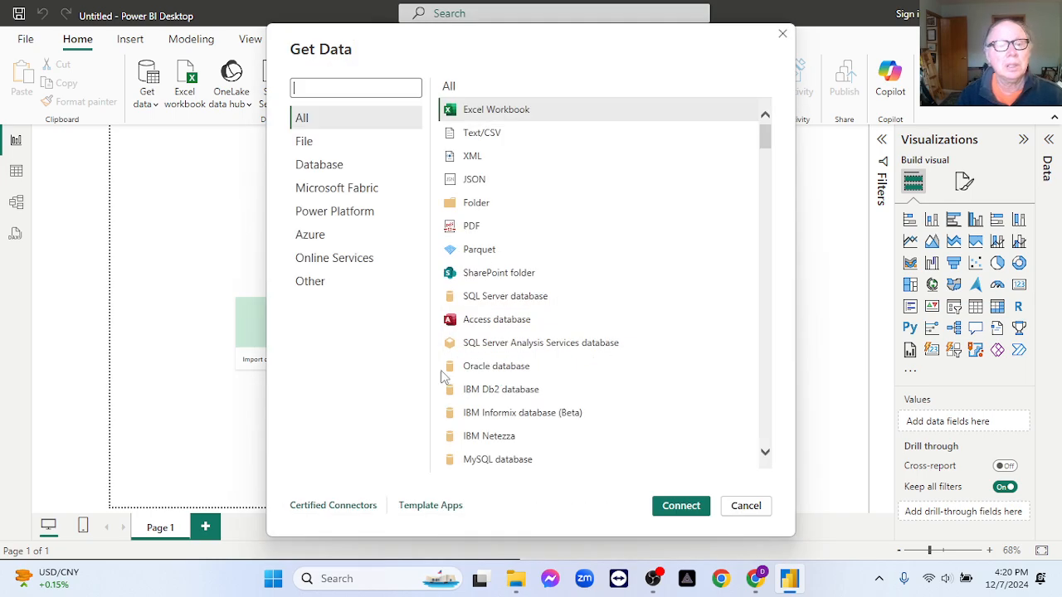
left_click(321, 147)
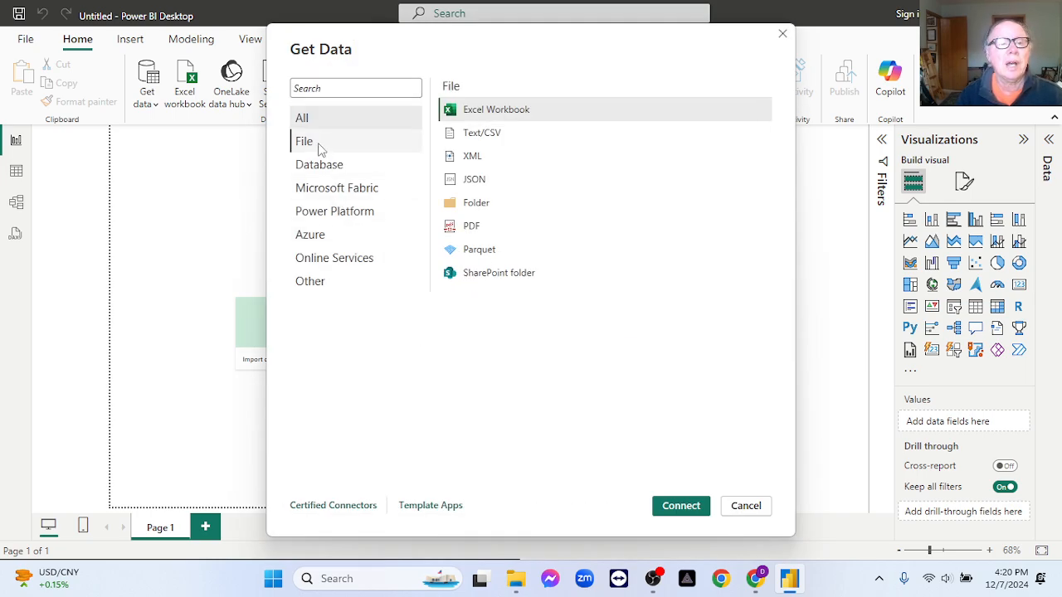
left_click(470, 204)
left_click(663, 508)
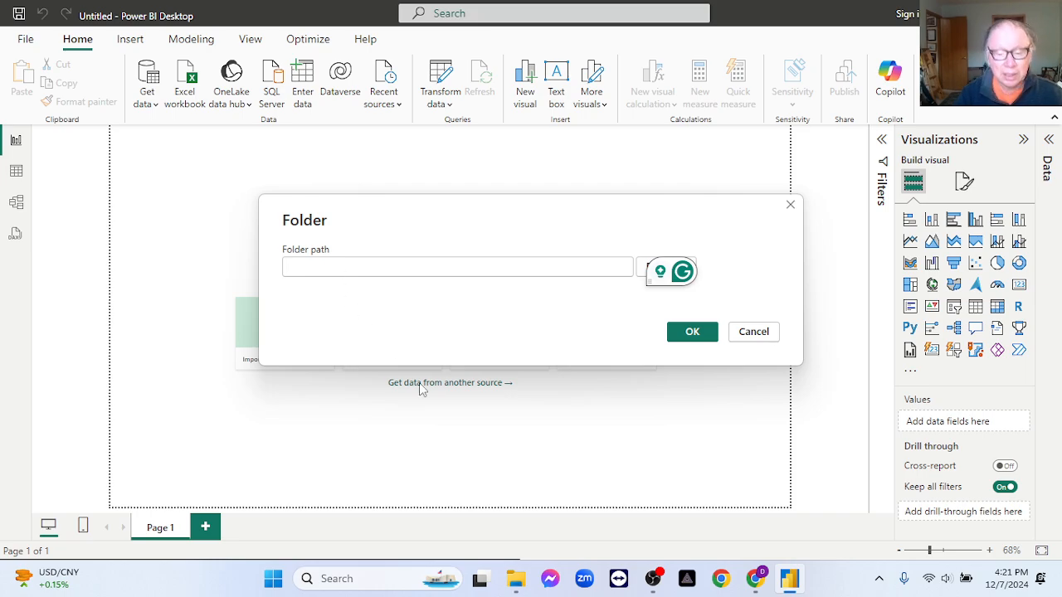
- Copy the address of the bi_cyclistic data folder from File Explorer and connect to it as the folder path in Power BI
left_click(526, 578)
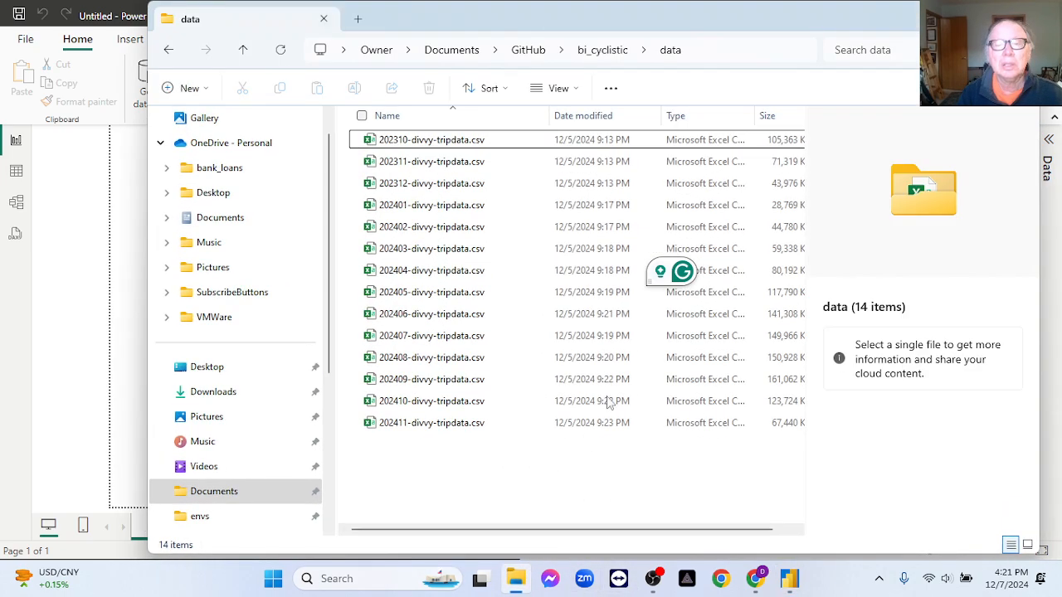
right_click(670, 53)
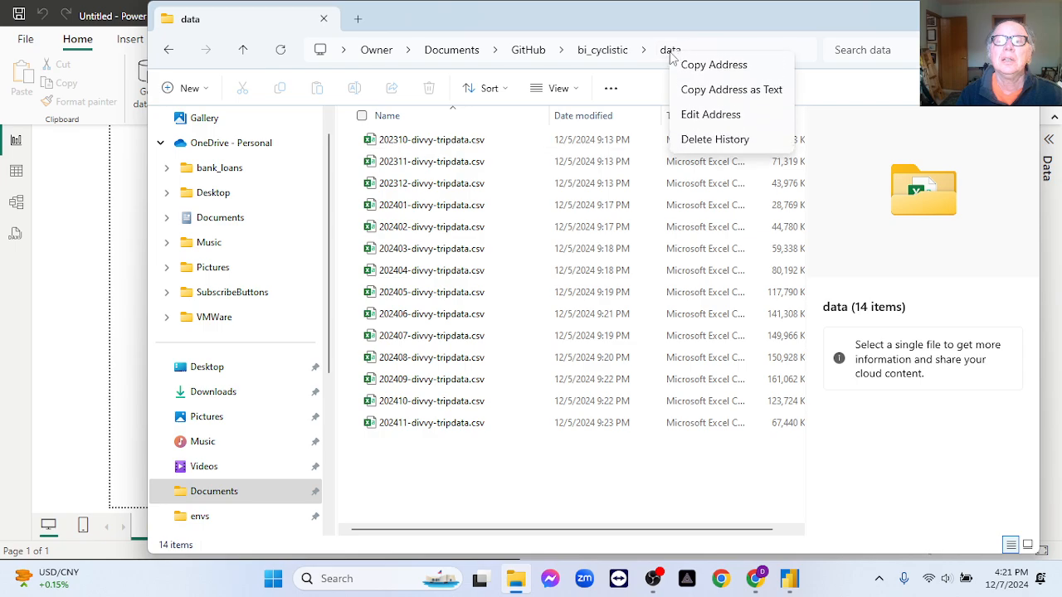
left_click(687, 66)
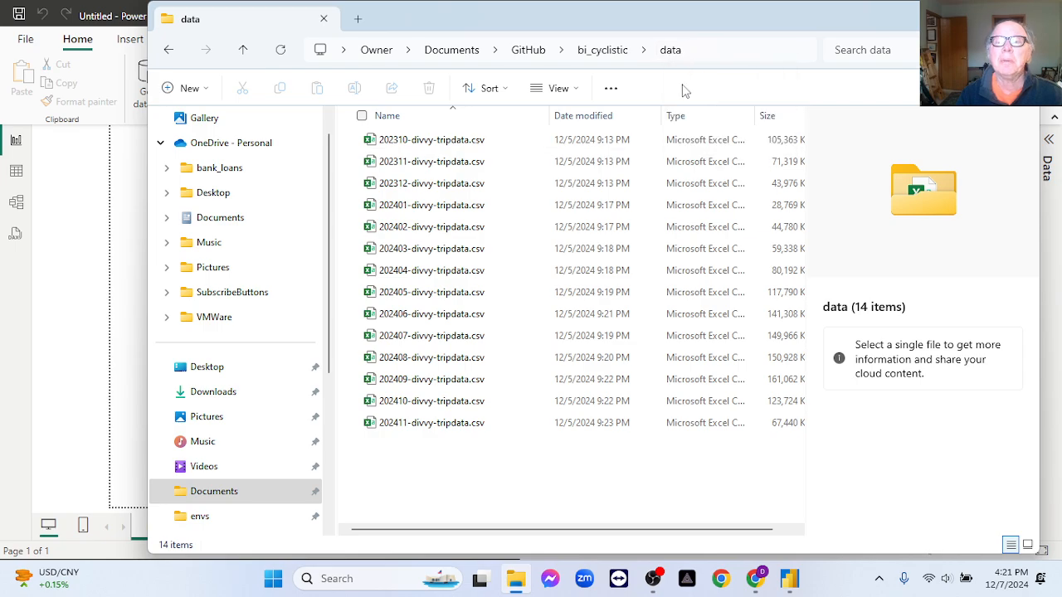
left_click(789, 578)
left_click(362, 268)
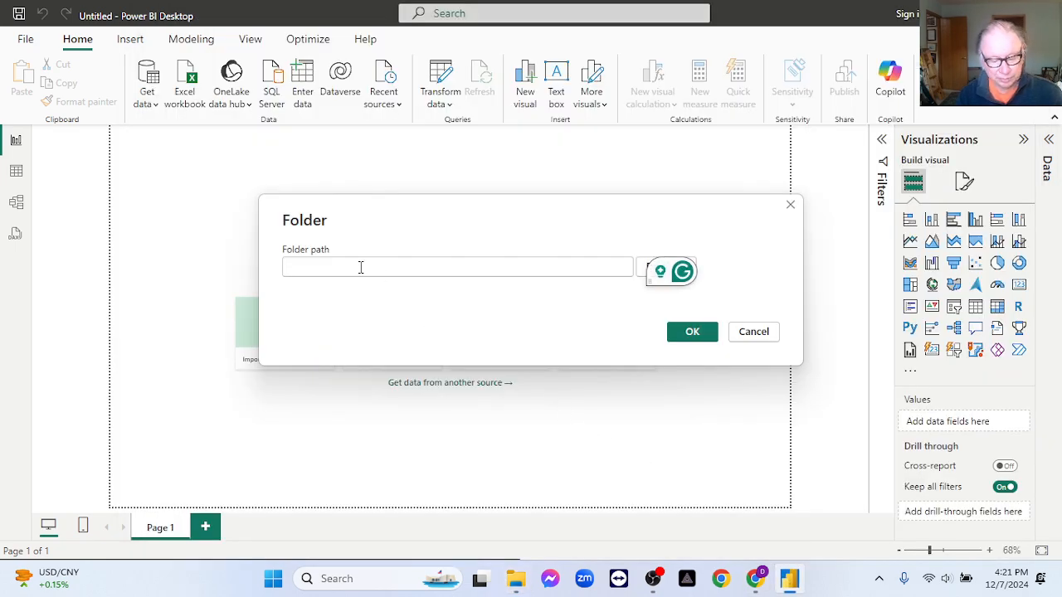
key("ctrl+v")
left_click(686, 332)
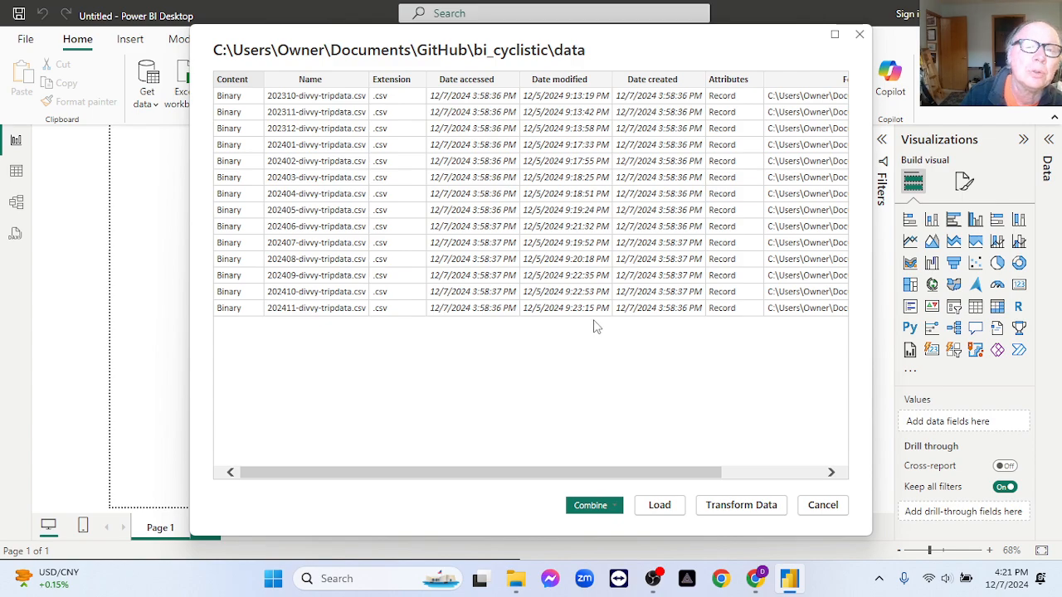
- Open the folder's file list in the Power Query Editor and remove every column except Content
left_click(736, 511)
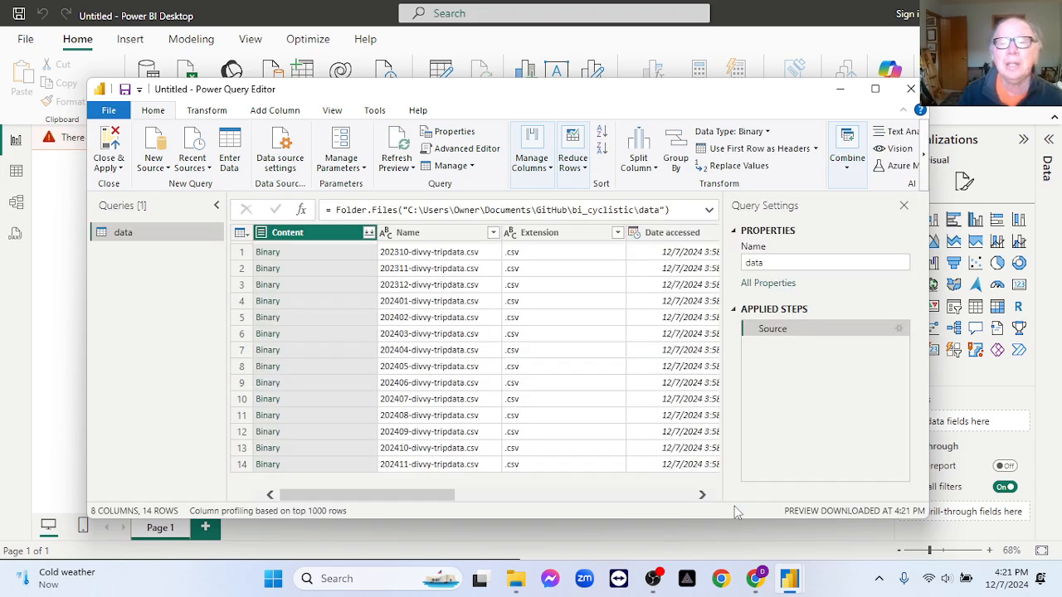
right_click(313, 241)
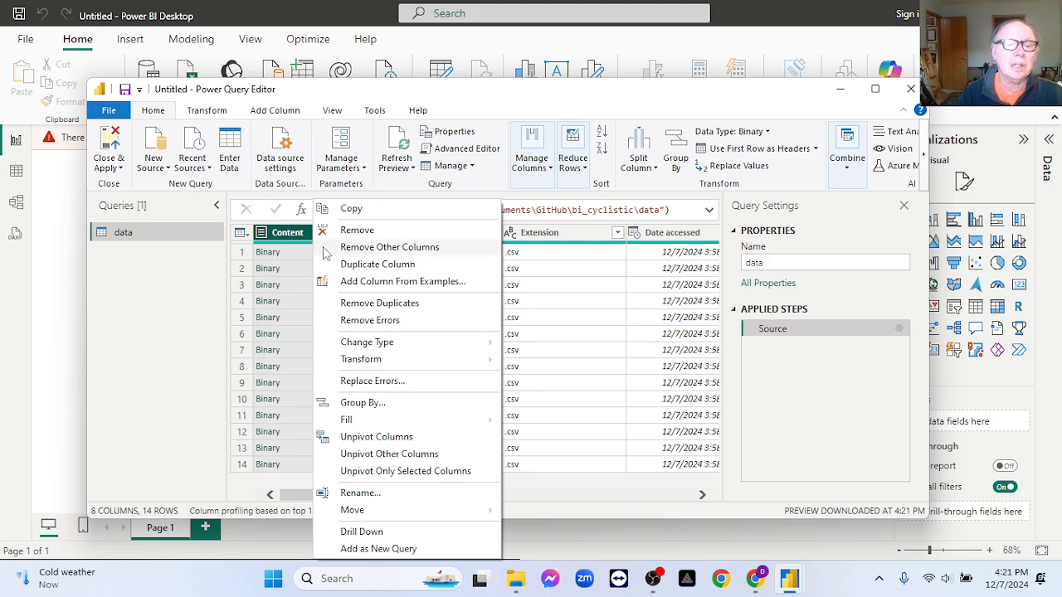
left_click(386, 247)
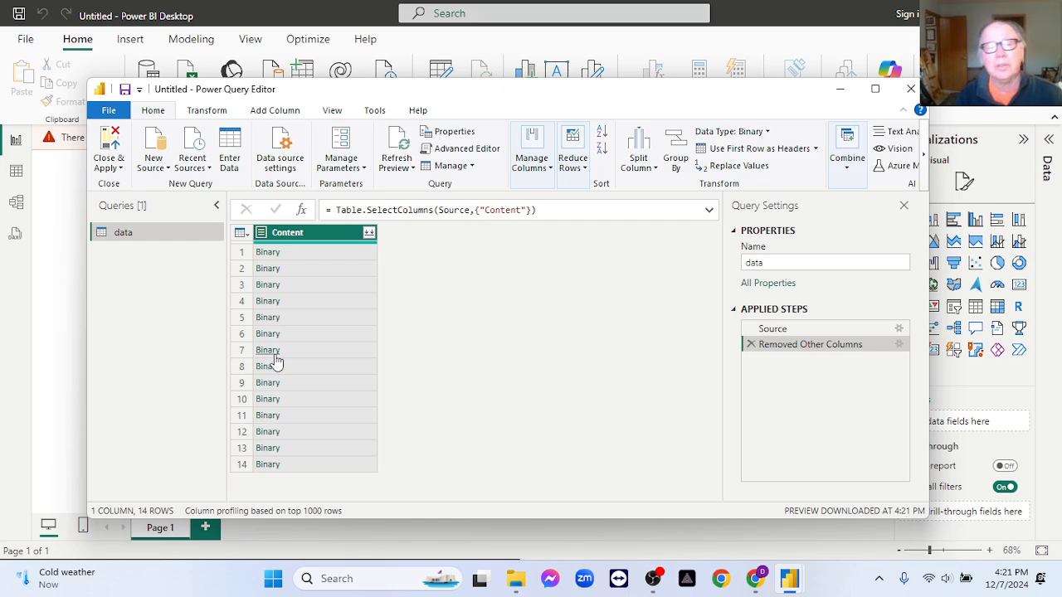
- Combine the CSV files using the first file as the sample with comma delimiter, and remove the ride_id column
left_click(370, 234)
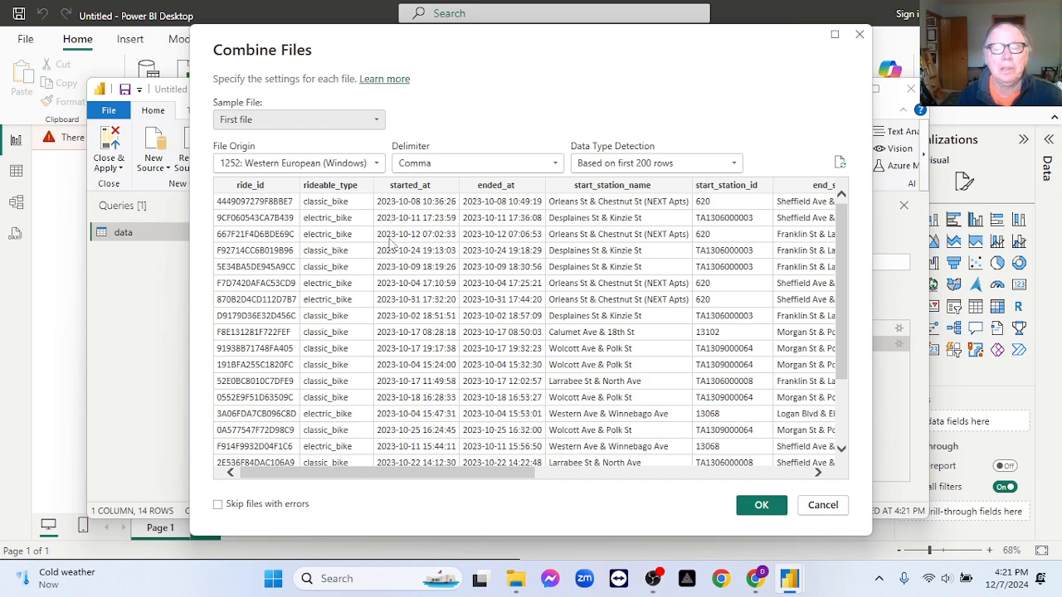
left_click(760, 505)
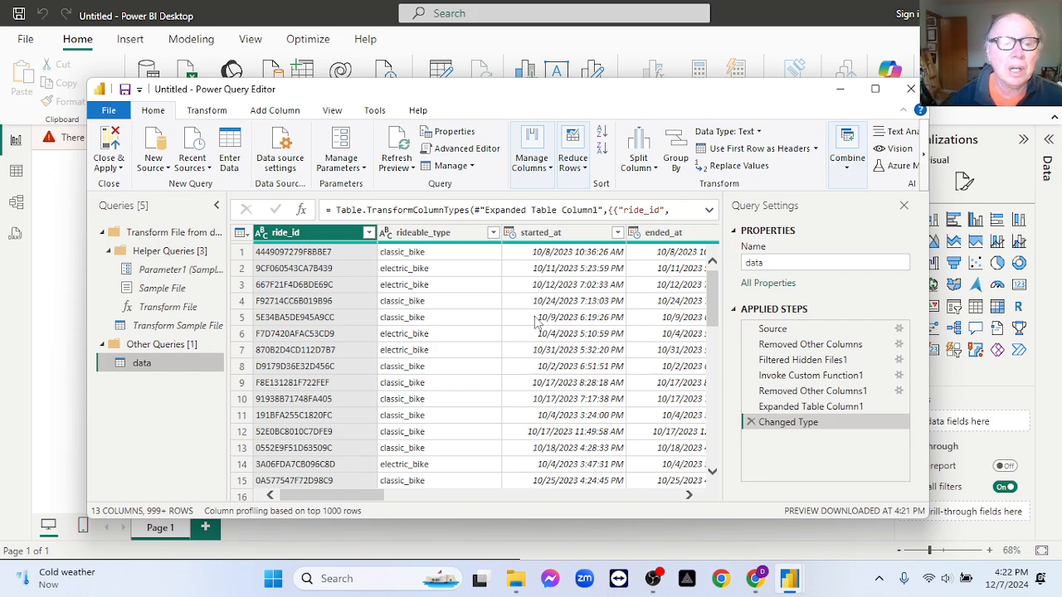
right_click(326, 236)
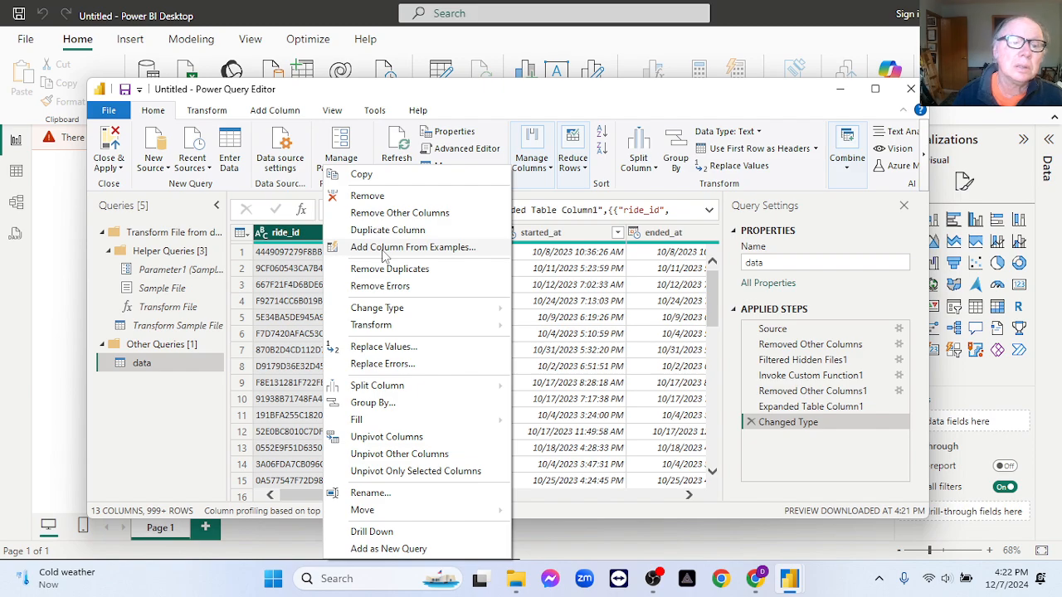
left_click(370, 196)
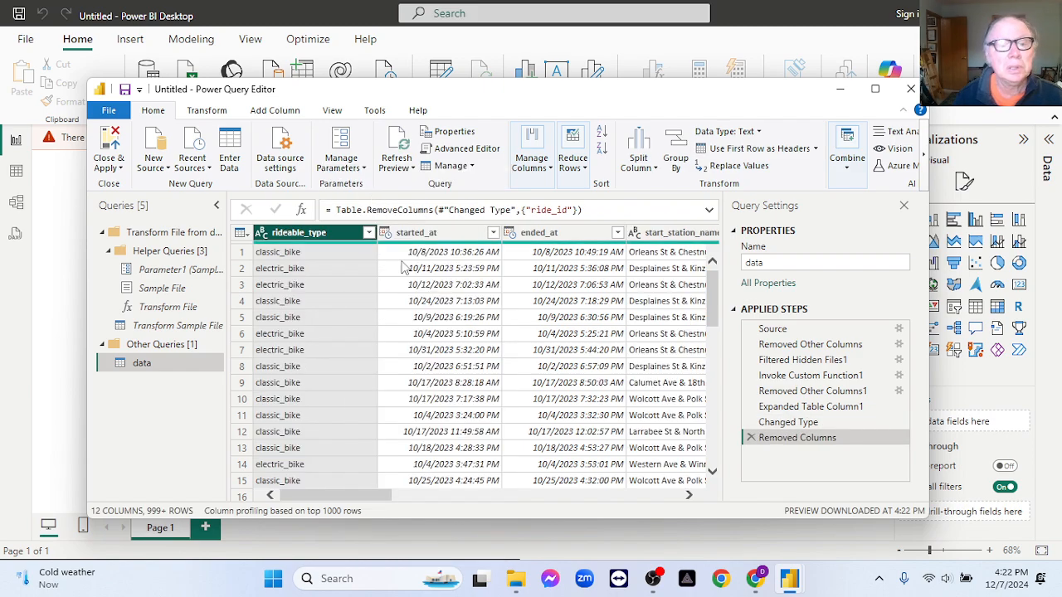
- Duplicate the started_at column as start_date and change its data type to Date
right_click(424, 235)
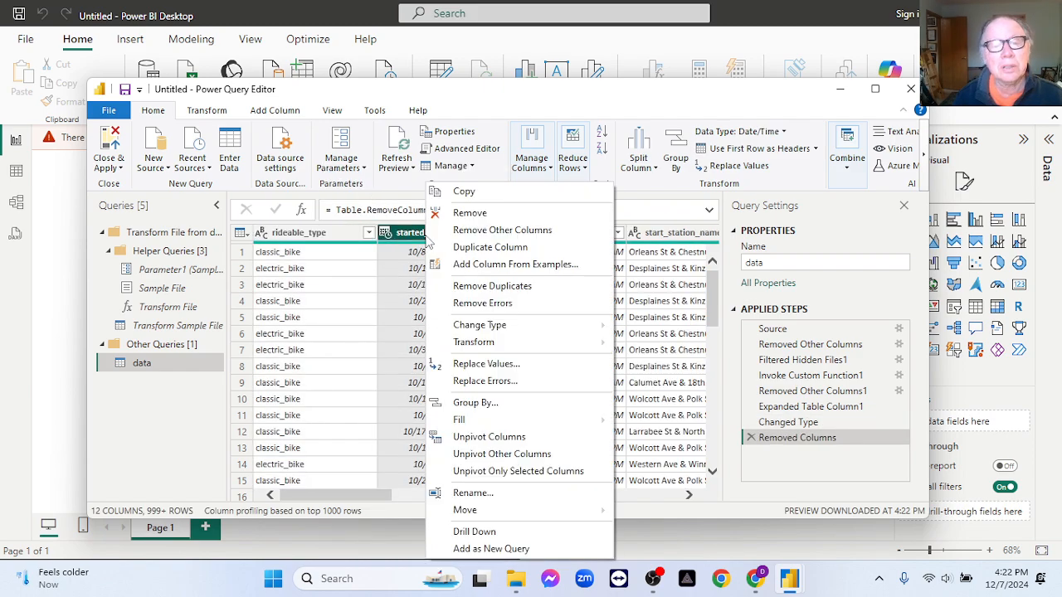
left_click(490, 248)
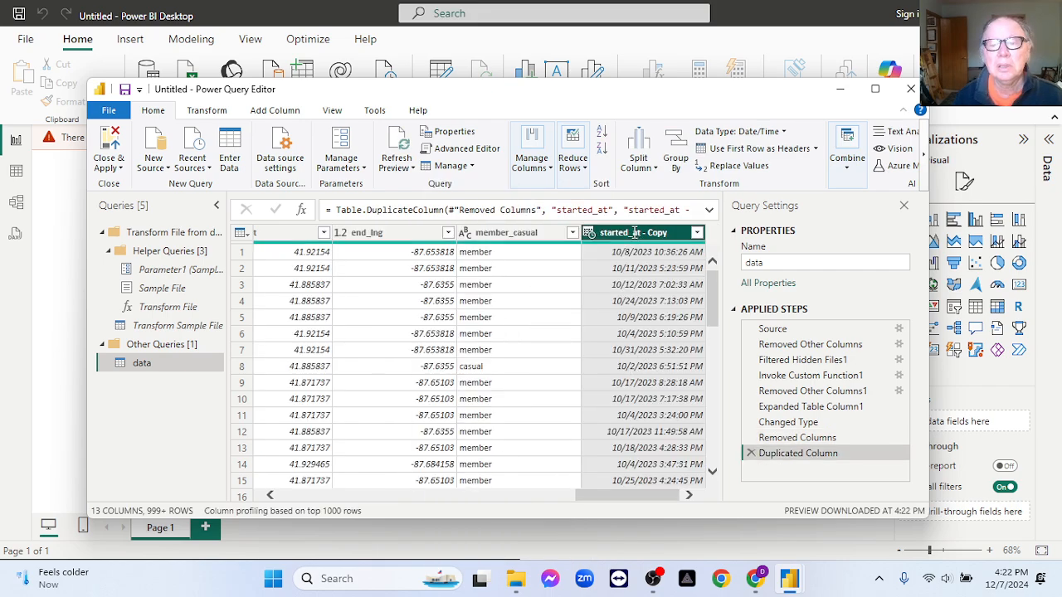
double_click(634, 233)
type("start_date")
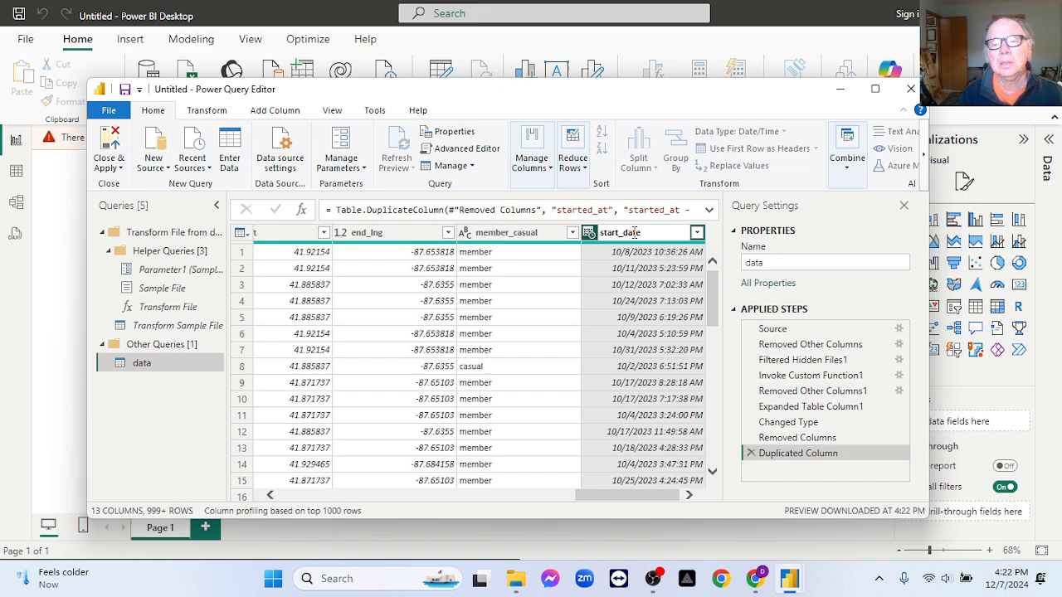
key("Return")
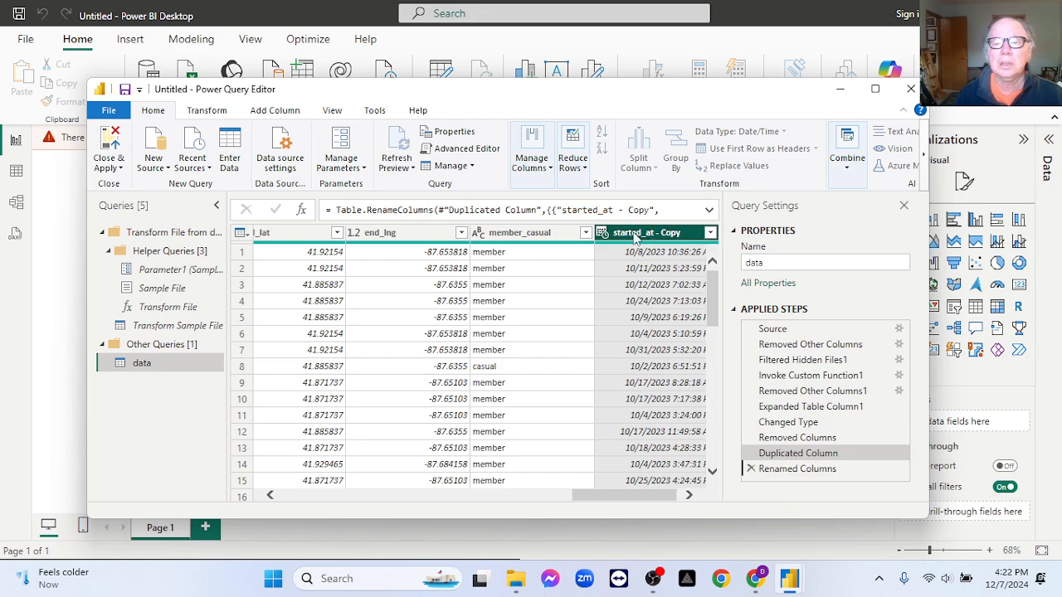
right_click(635, 233)
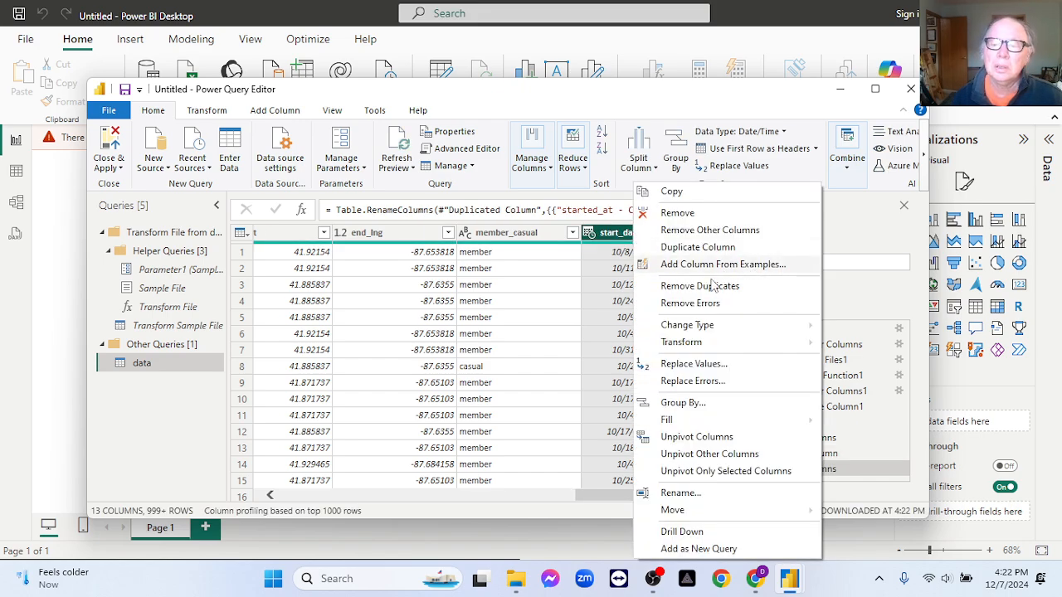
mouse_move(773, 329)
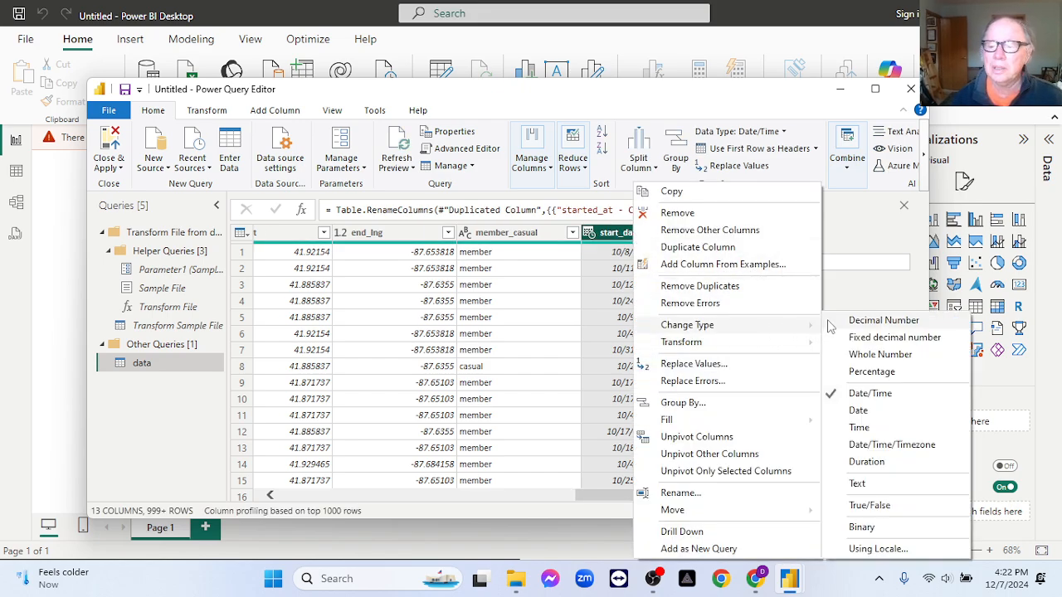
left_click(882, 414)
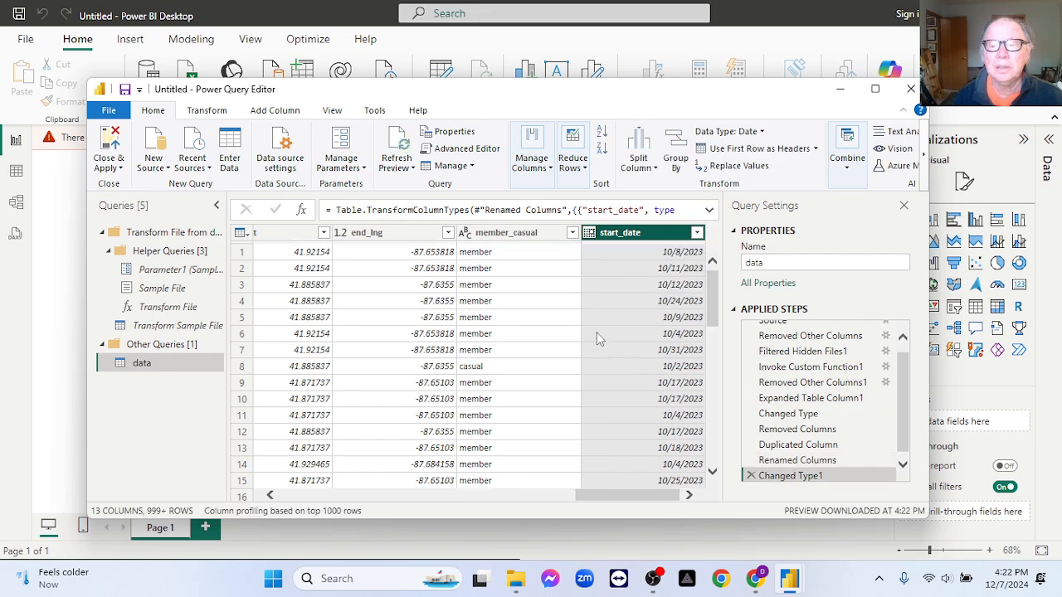
- Duplicate the ended_at column as end_date and change its data type to Date
left_click_drag(586, 492, 282, 495)
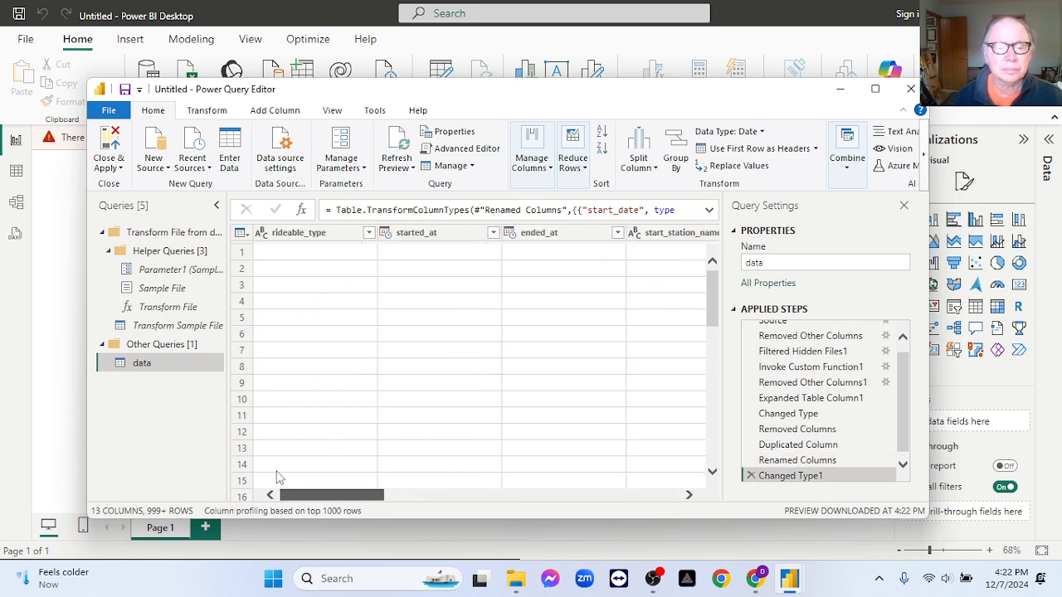
left_click(543, 233)
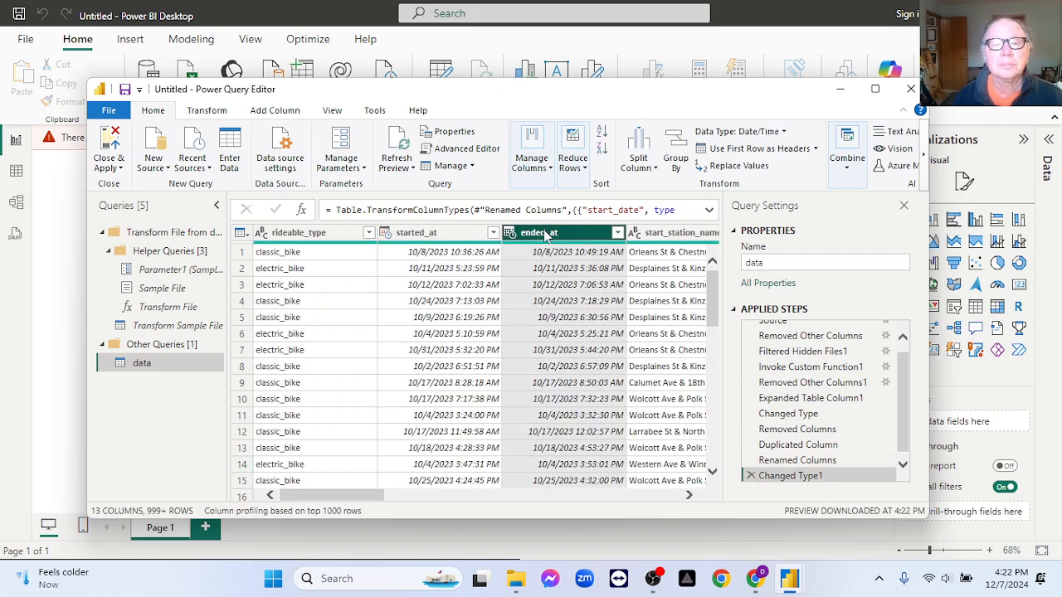
right_click(545, 236)
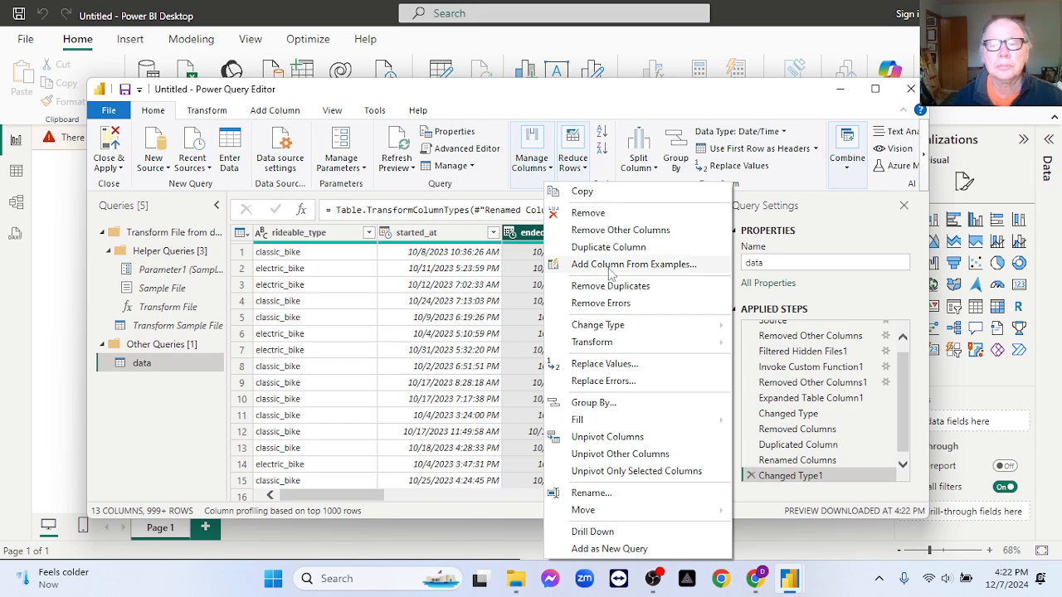
left_click(613, 246)
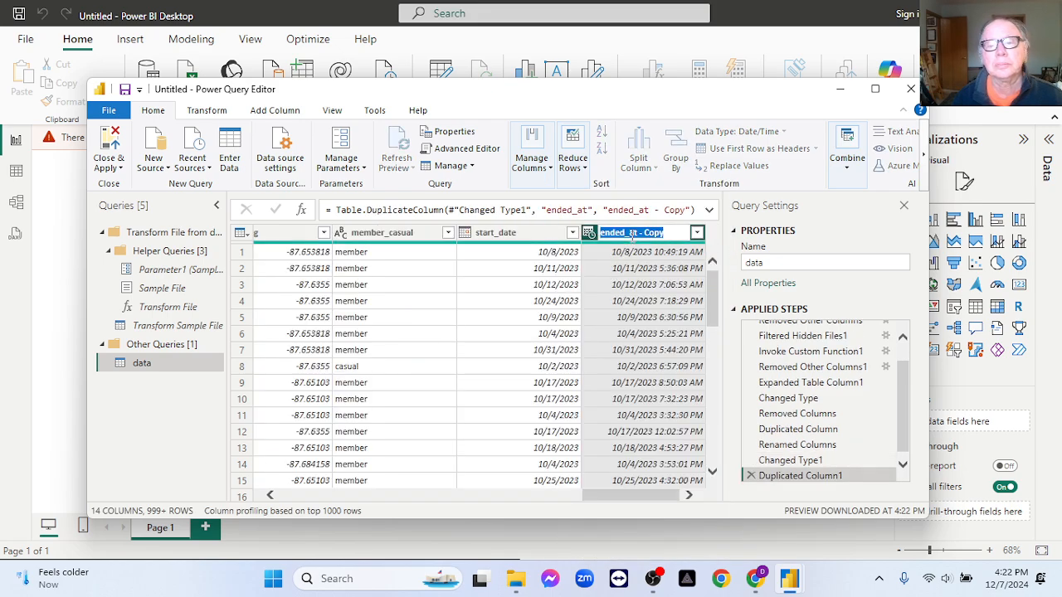
double_click(632, 235)
type("end_date")
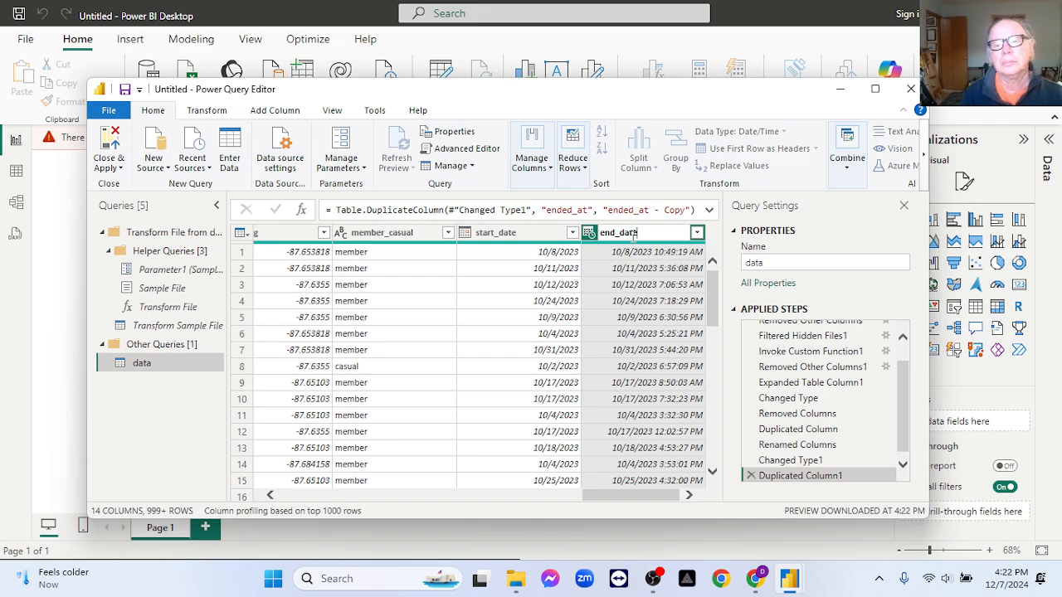
key("Return")
right_click(628, 239)
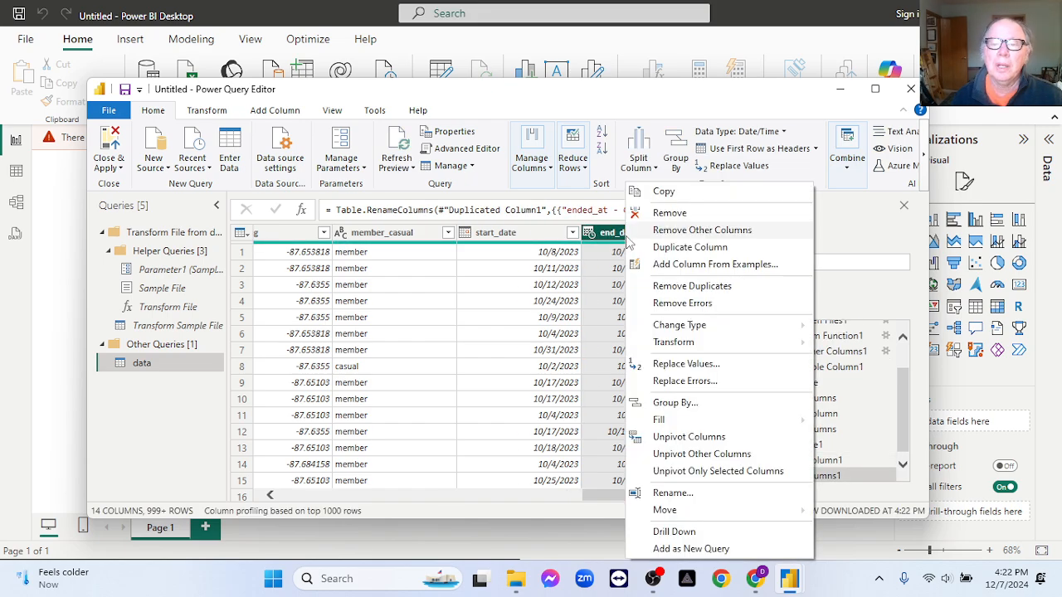
mouse_move(803, 332)
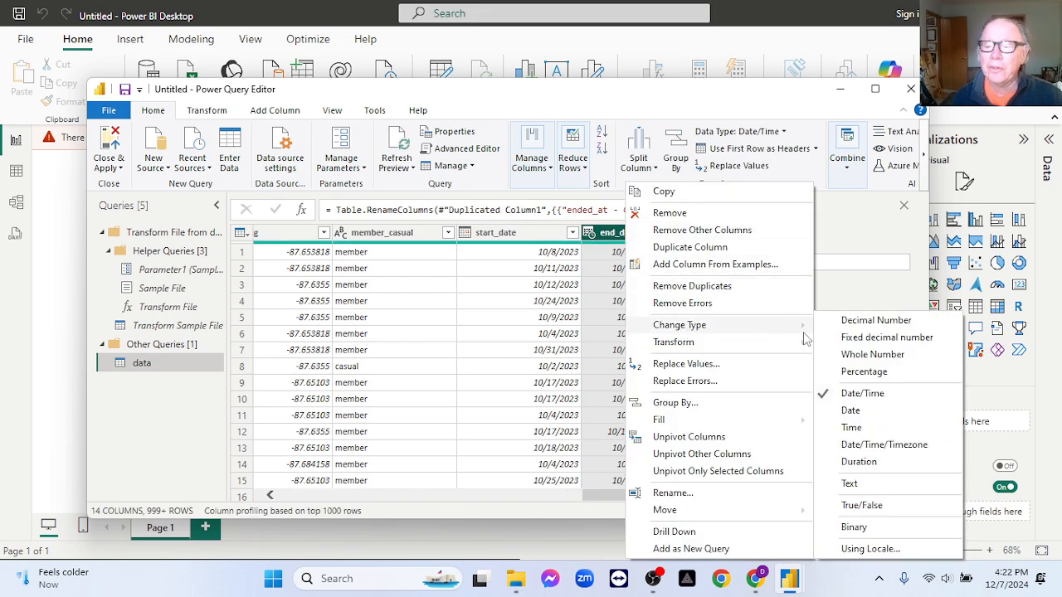
left_click(867, 412)
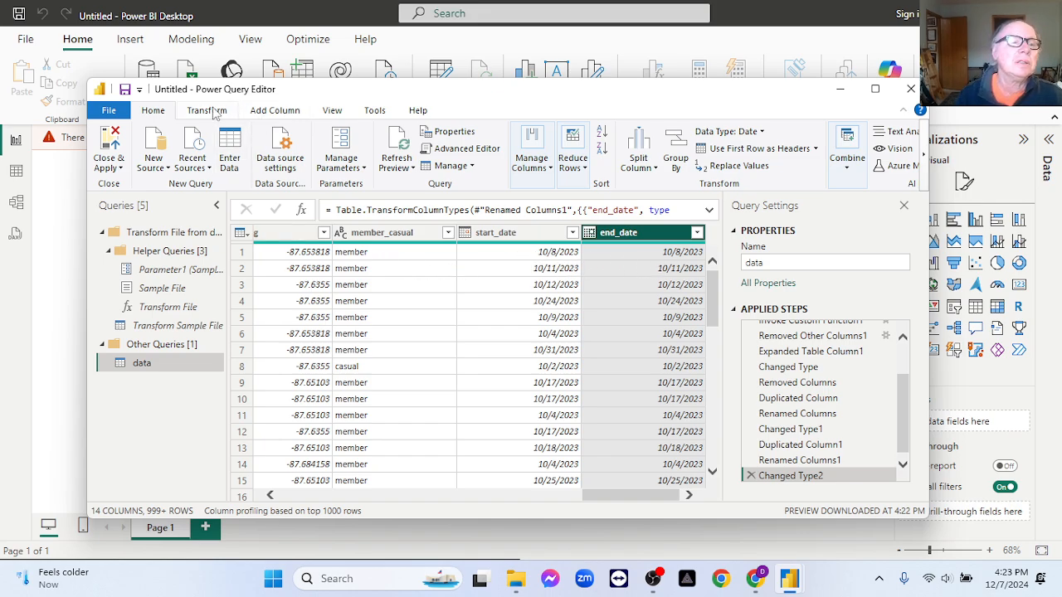
- Count the rows of the combined data query with the Count Rows transformation
left_click(206, 110)
left_click(109, 157)
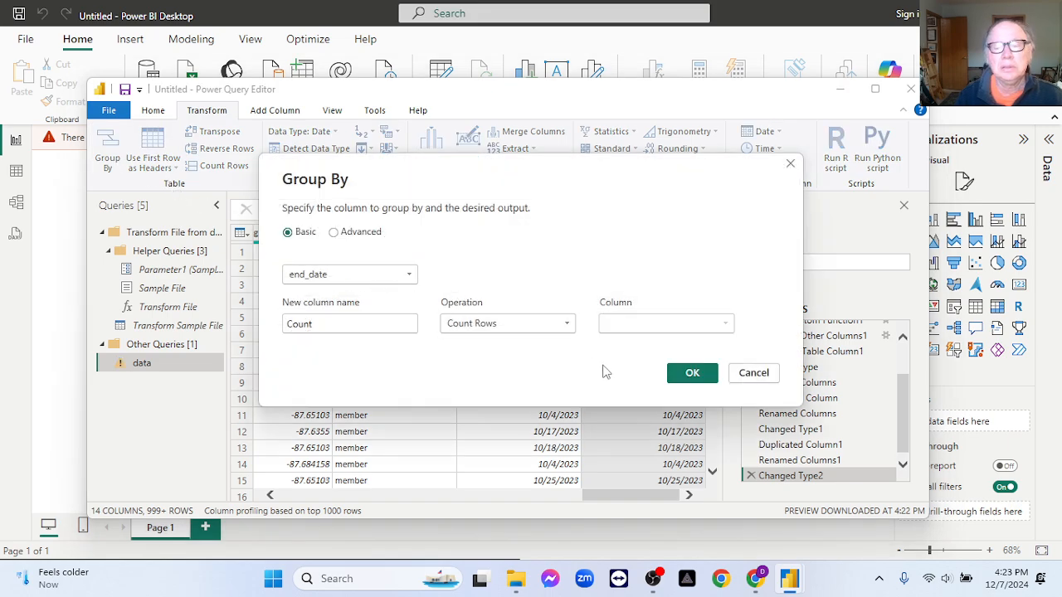
left_click(754, 372)
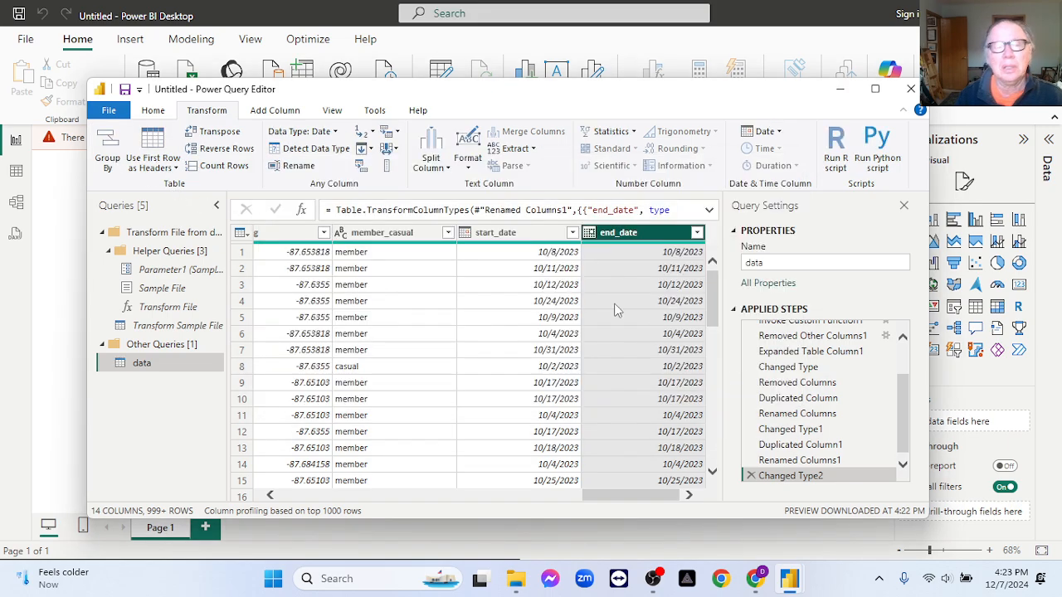
left_click(221, 167)
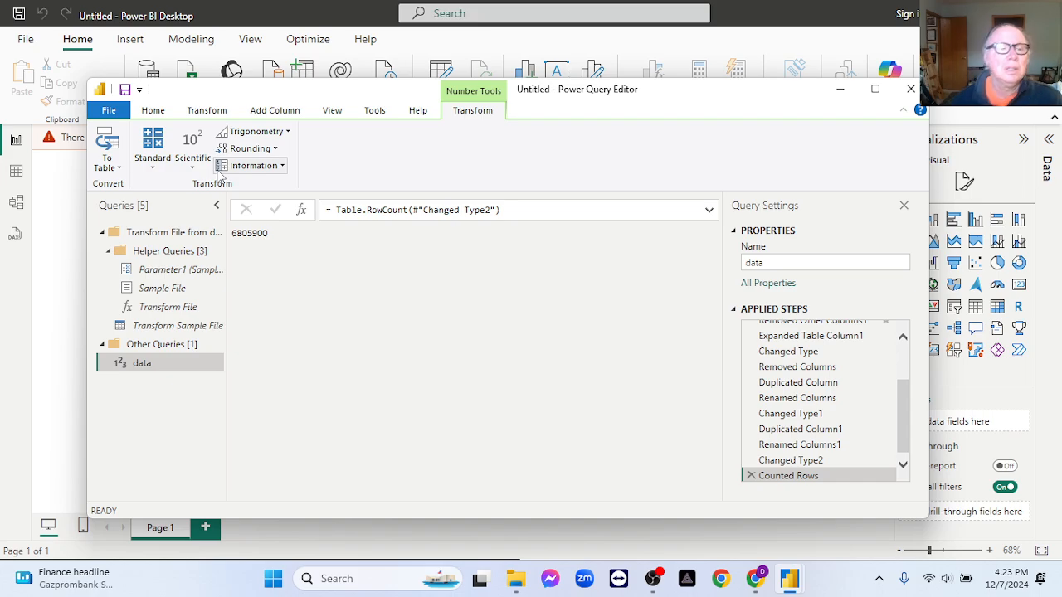
left_click(274, 110)
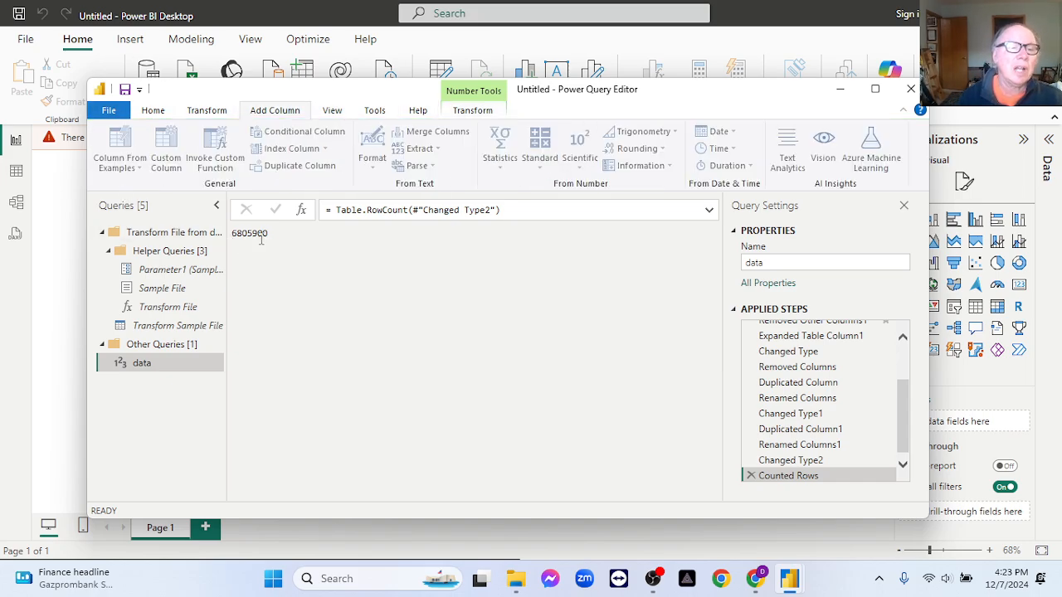
- Copy the row count result, switch to Notepad and clear the existing note text
double_click(260, 235)
key("ctrl+c")
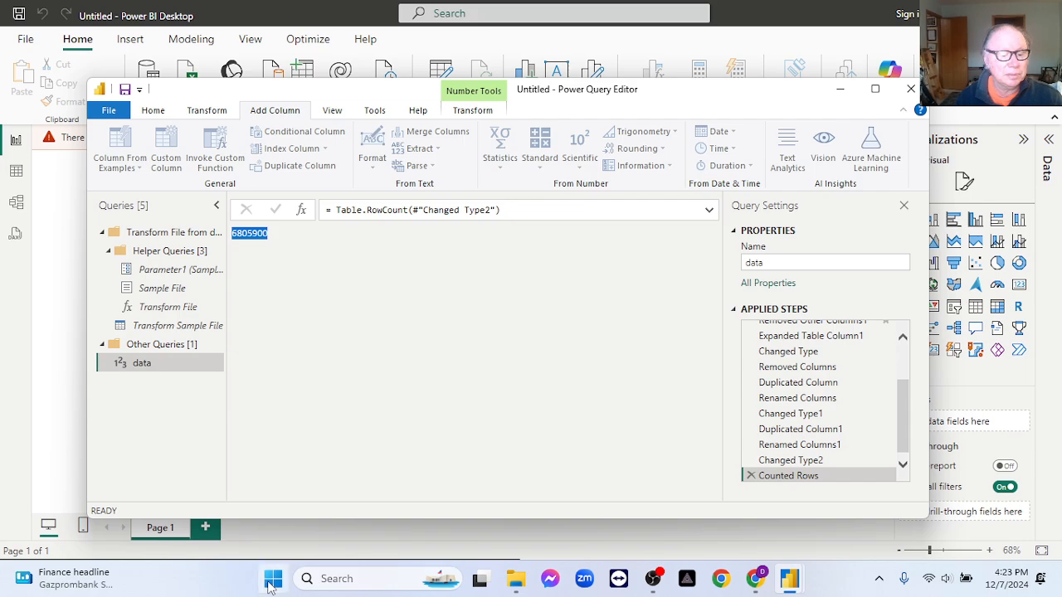
left_click(273, 578)
left_click(715, 197)
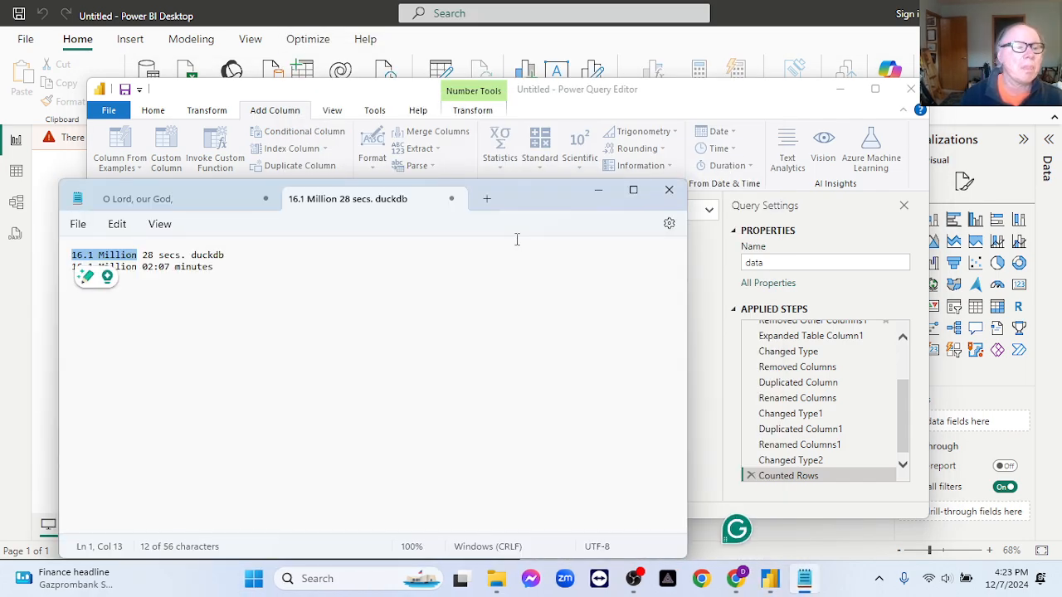
left_click(286, 306)
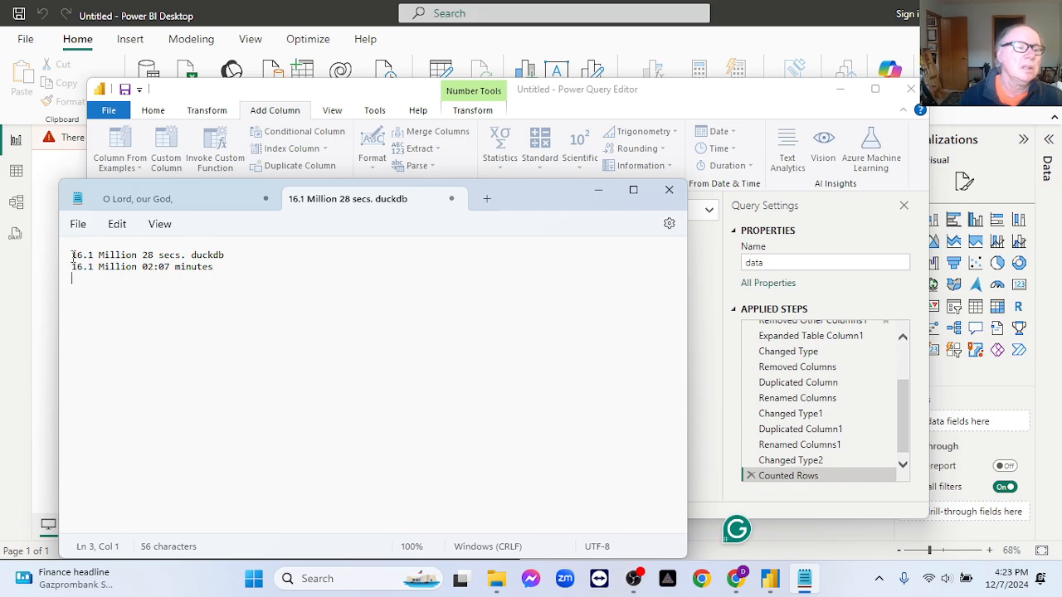
left_click_drag(72, 260, 240, 293)
key("Delete")
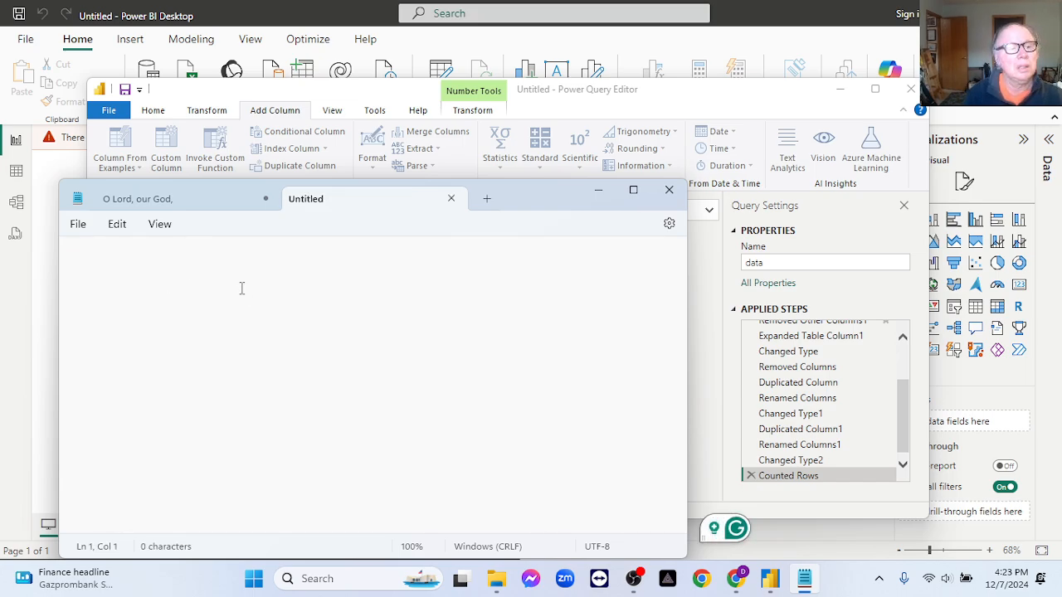
- Write the heading "Power BI :" in the note, with an indented line "12 months:" beneath it
type("Power B")
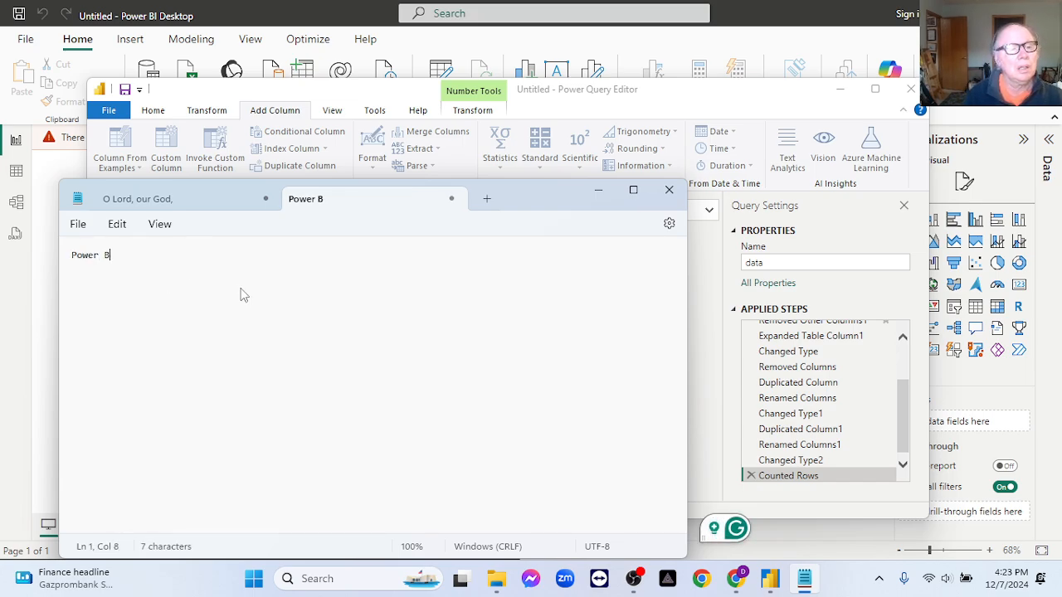
type("I :")
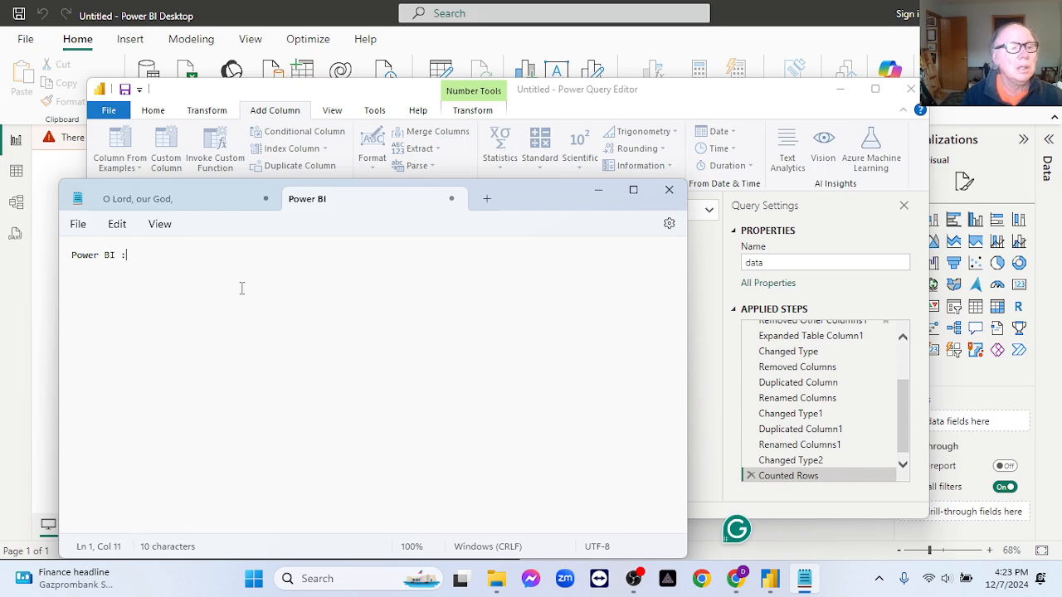
key("Return")
key("Tab")
type("12 mi")
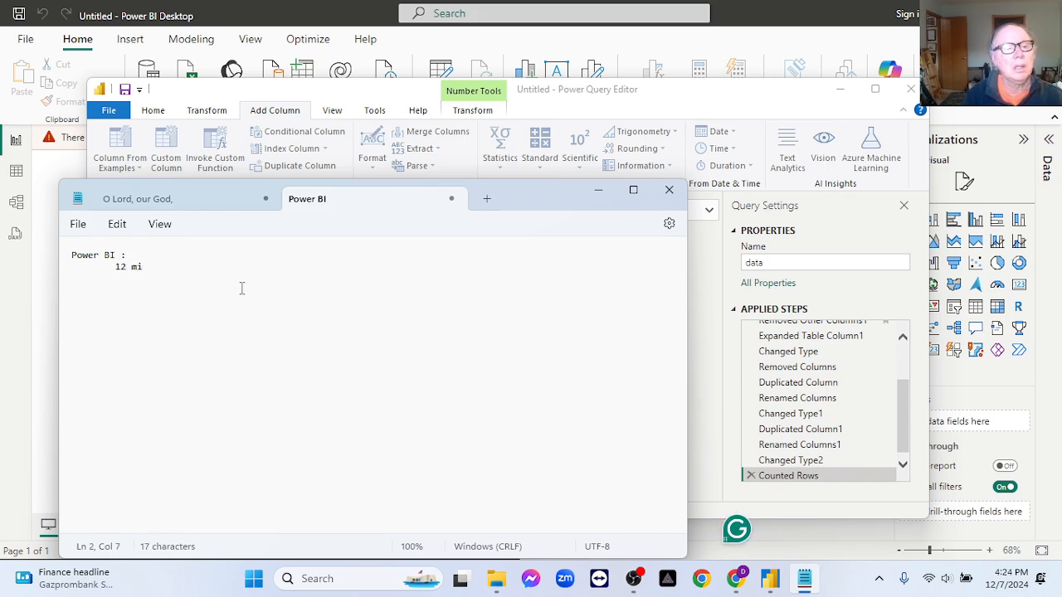
key("BackSpace")
type("onths:")
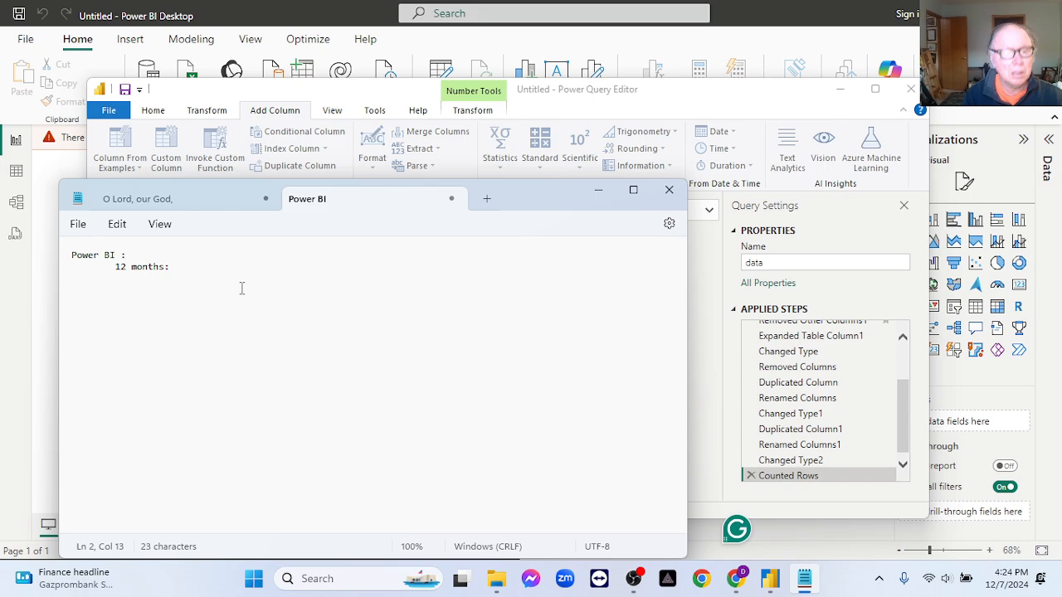
- Paste the row count after "12 months:", format it as 6,805,900 with thousands separators, and minimize the note
key("ctrl+v")
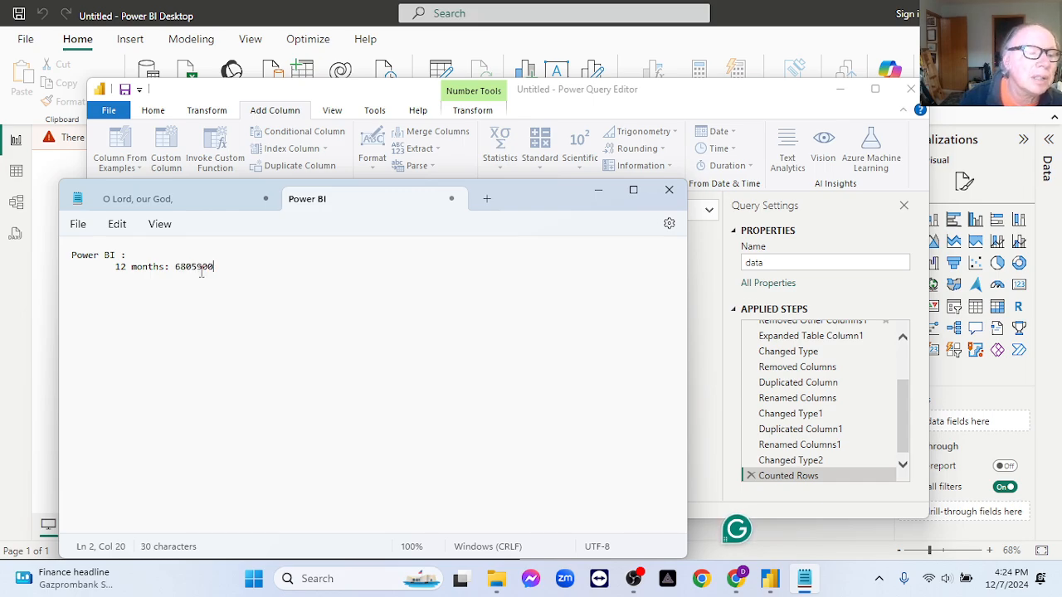
left_click(199, 267)
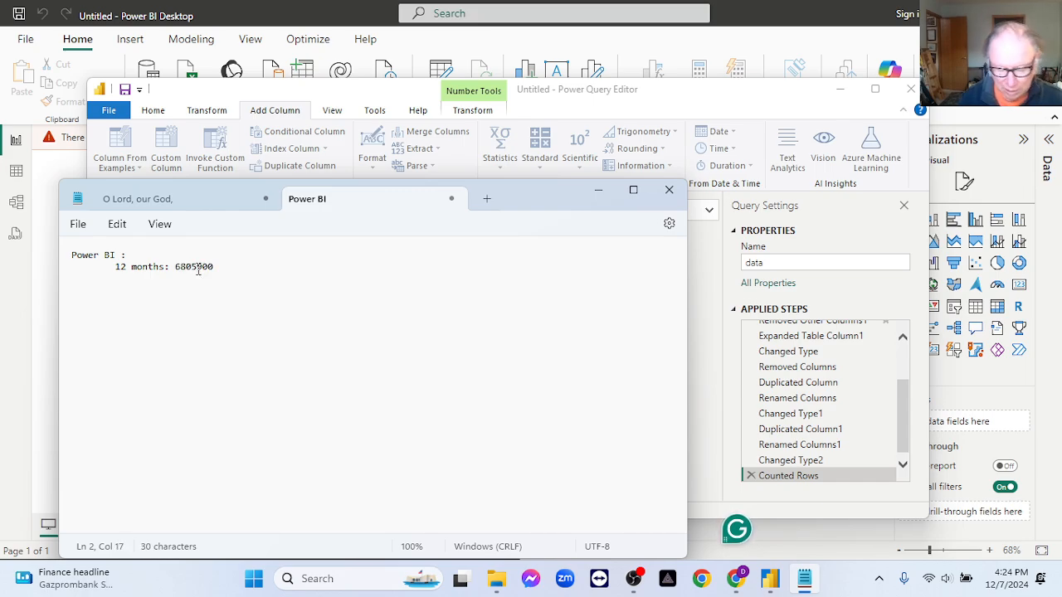
type(",")
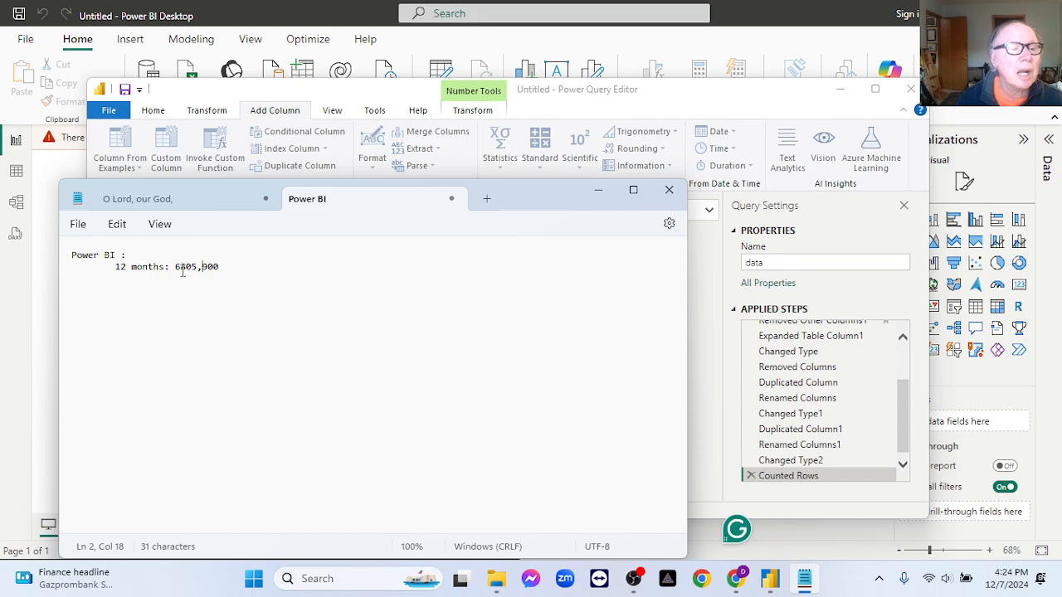
left_click(181, 268)
type(",")
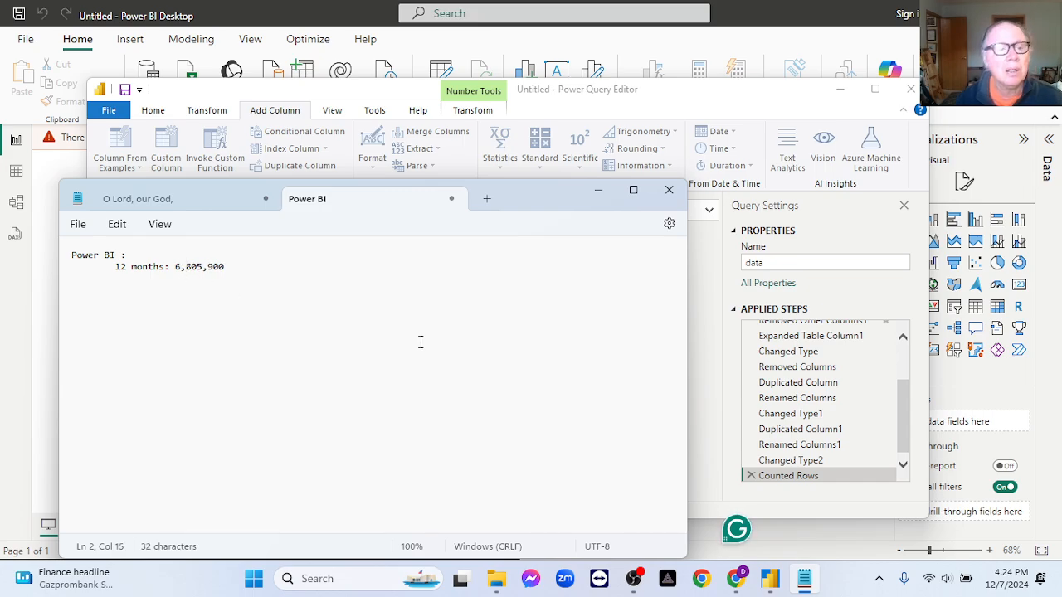
left_click(597, 192)
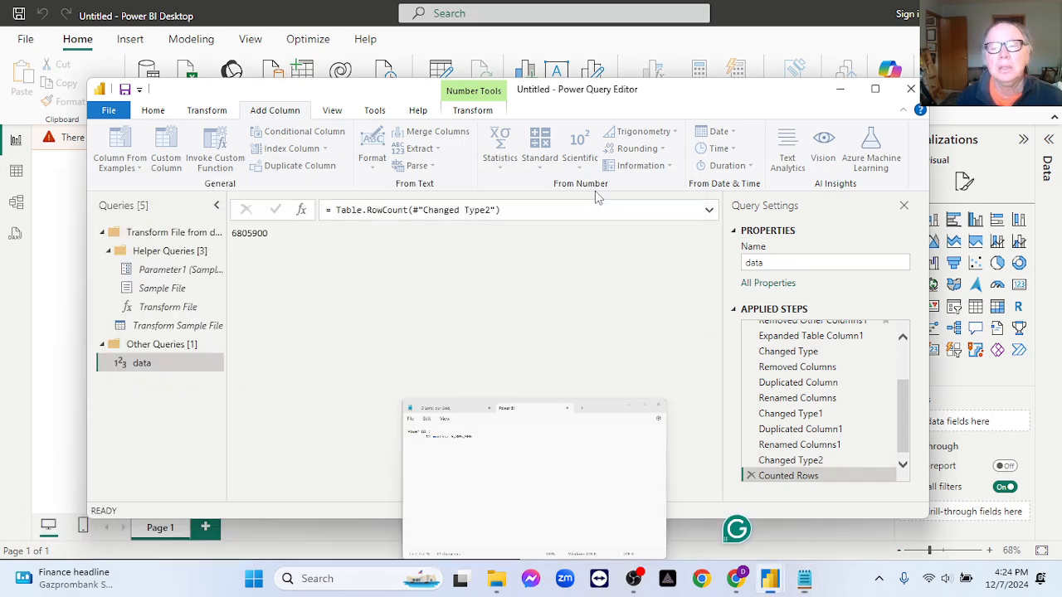
- Delete the Counted Rows step from the data query's applied steps
left_click(749, 475)
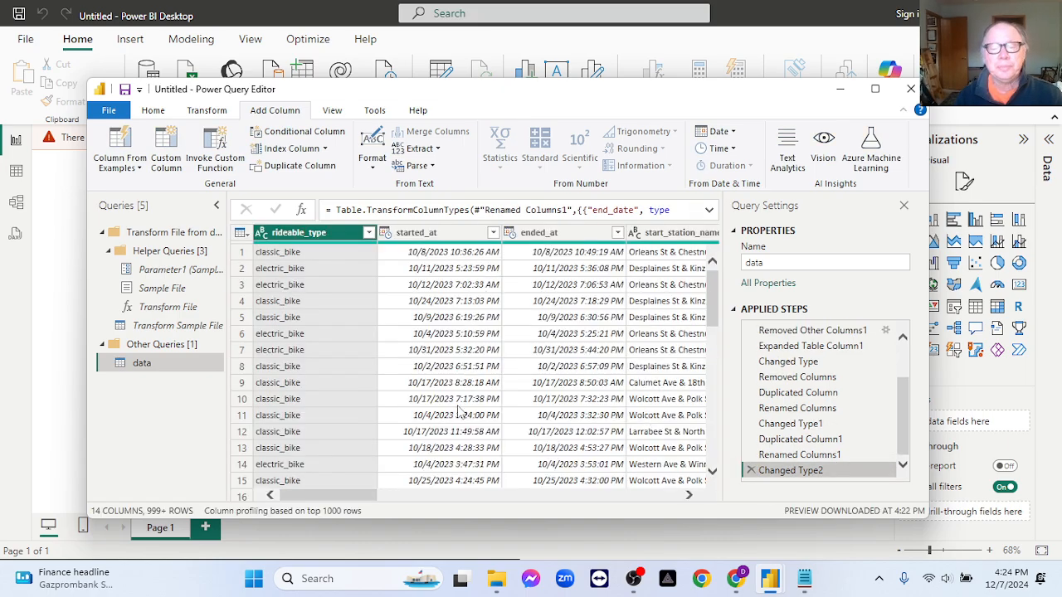
mouse_move(736, 580)
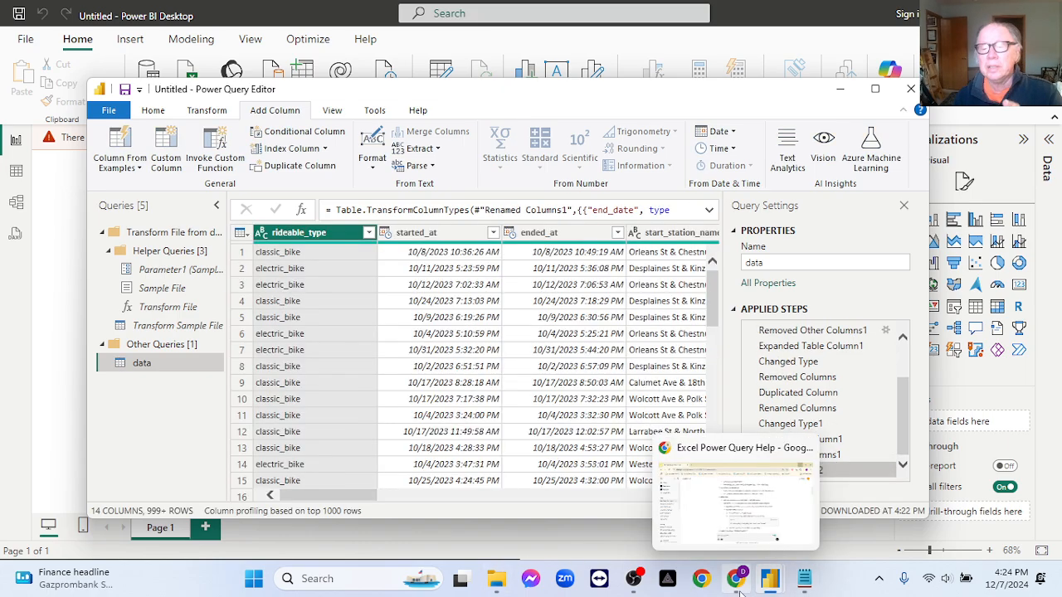
left_click_drag(334, 494, 657, 513)
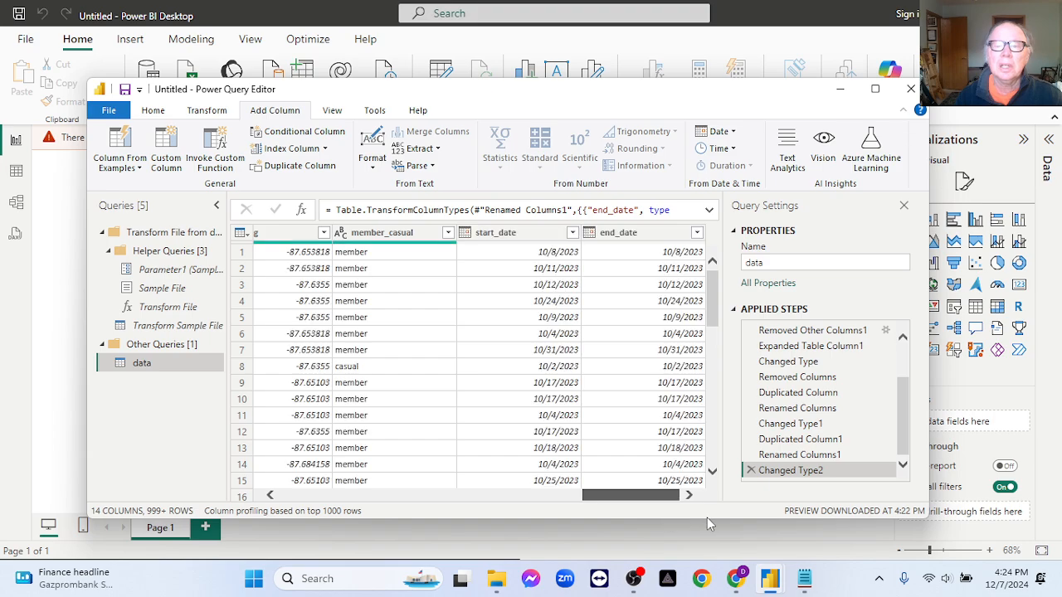
- Switch to the ChatGPT conversation in Chrome and copy the Keep/Remove formula that compares start_date with end_date
left_click(701, 578)
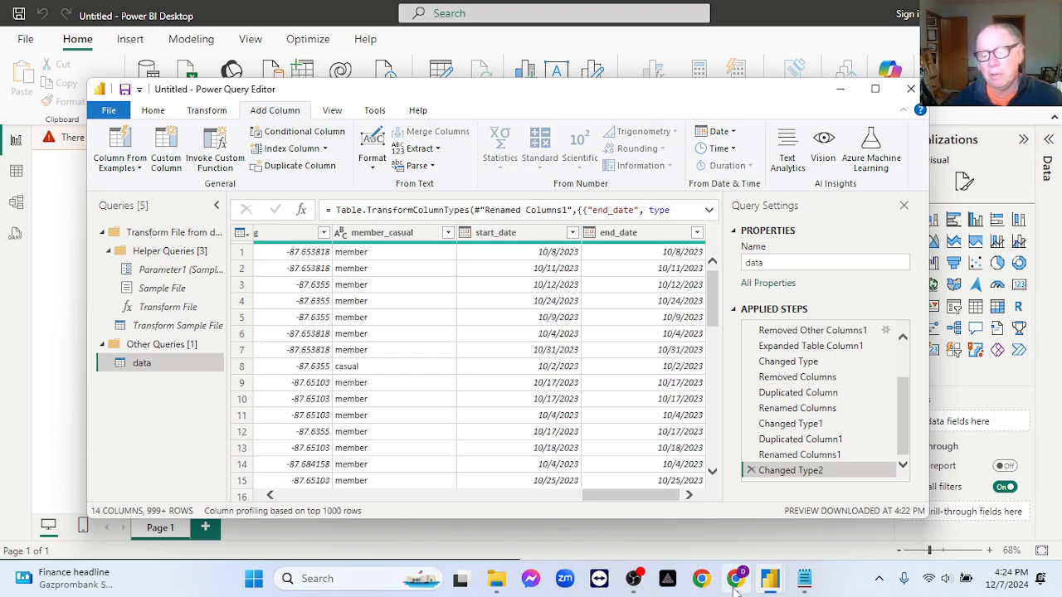
scroll(697, 286, "up", 5)
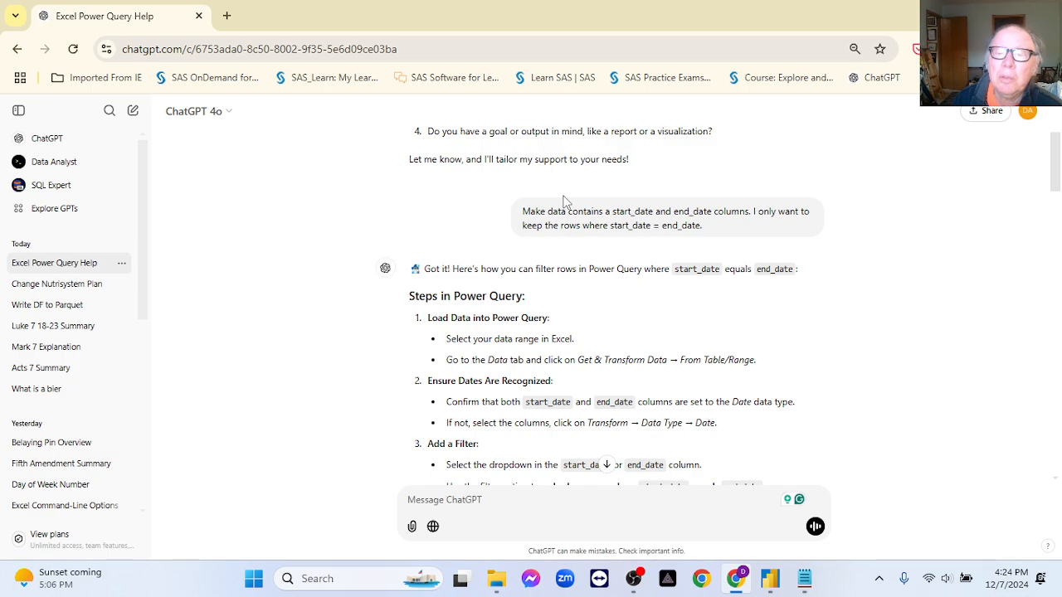
scroll(702, 309, "down", 4)
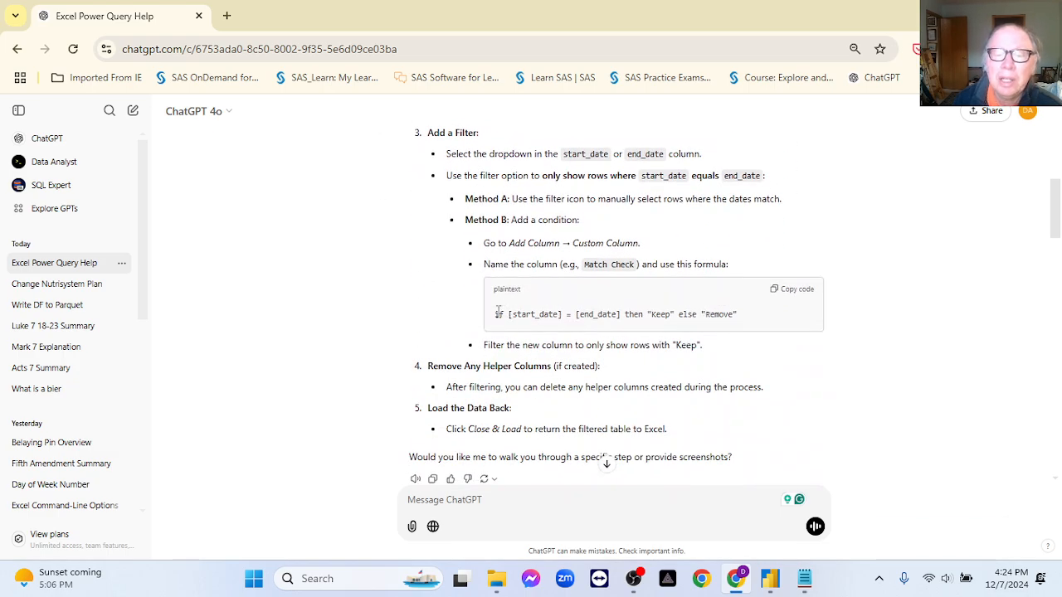
left_click(792, 292)
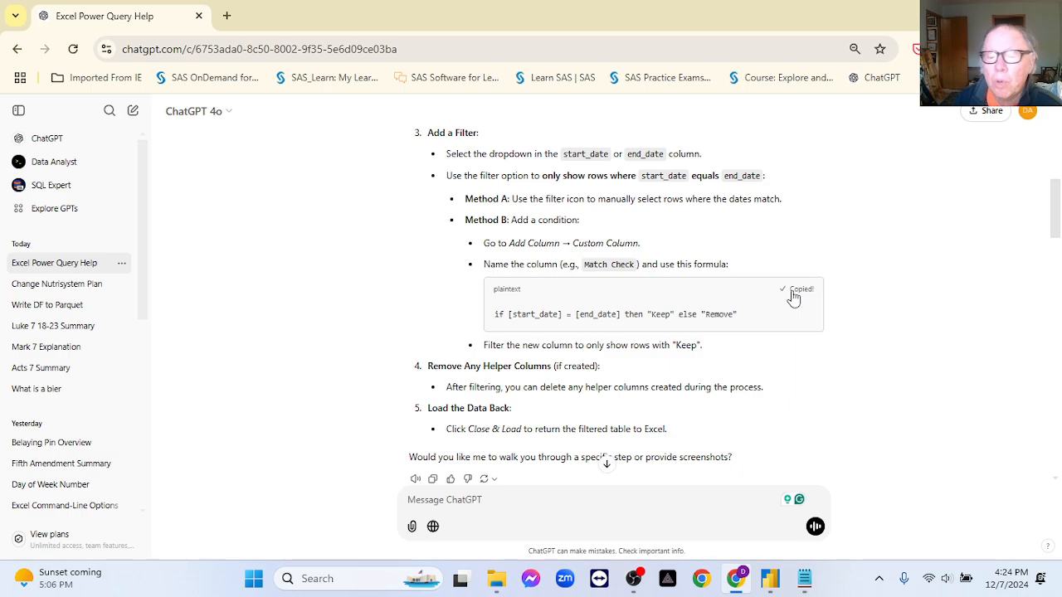
scroll(793, 299, "down", 7)
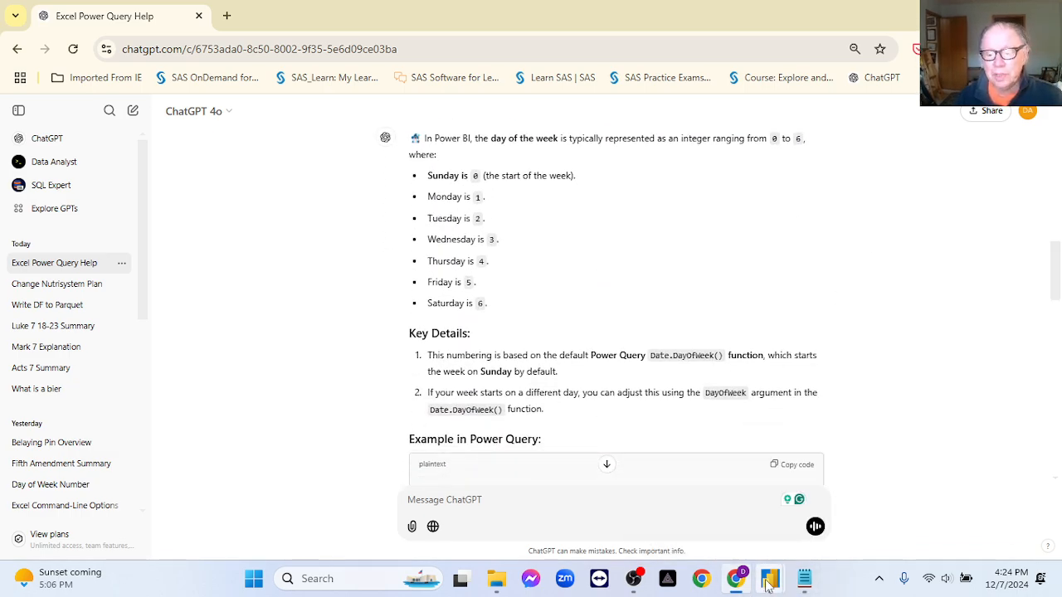
- Switch to the Power Query Editor and add a custom column day_trips with the formula if [start_date] = [end_date] then "Keep" else "Remove"
mouse_move(766, 583)
left_click(708, 523)
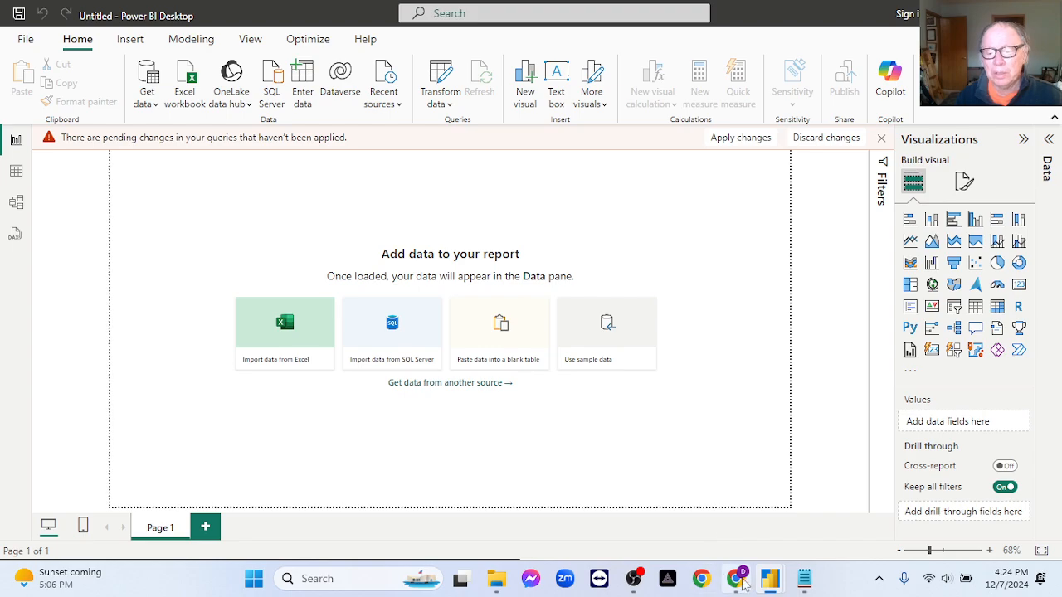
left_click(882, 452)
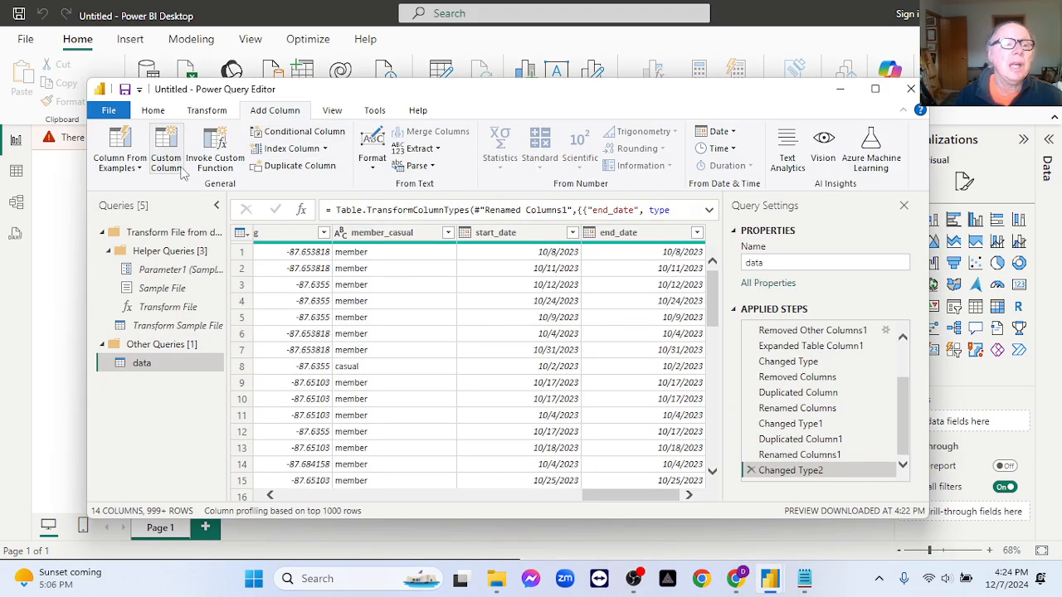
left_click(167, 163)
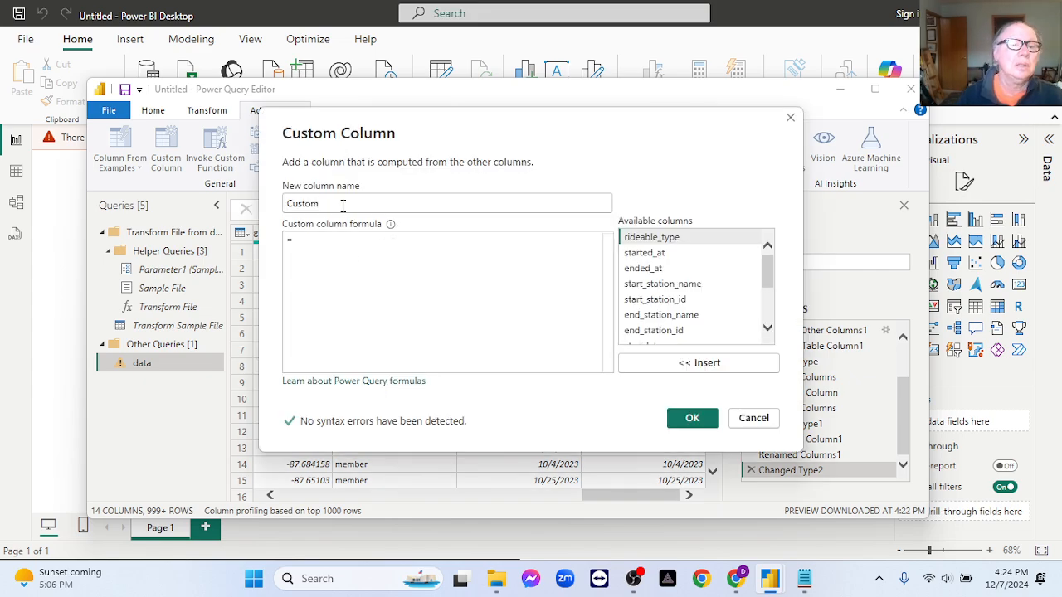
left_click_drag(343, 205, 267, 200)
type("day_trips")
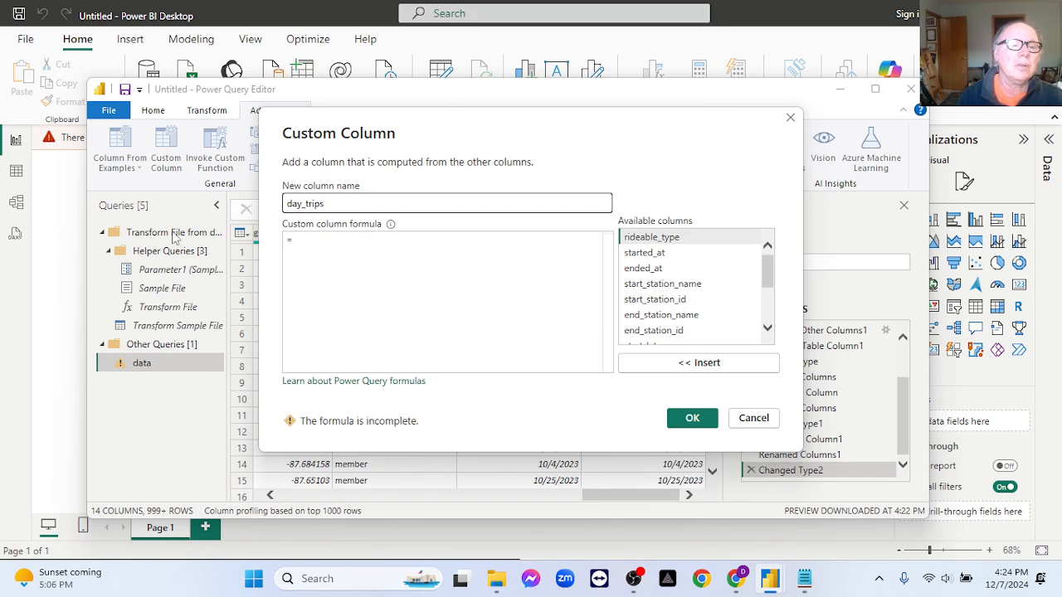
left_click(297, 240)
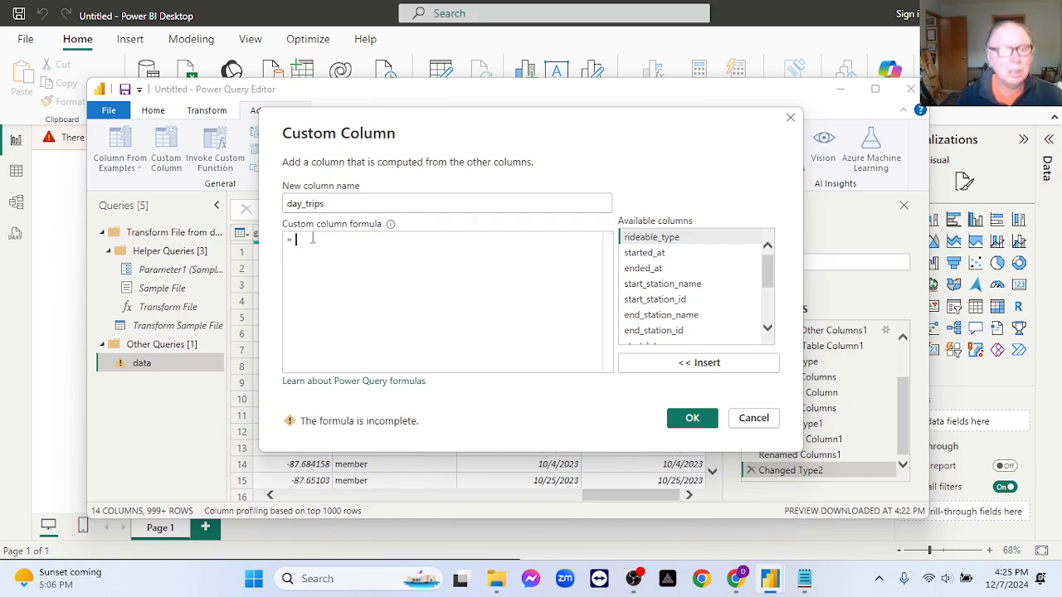
key("ctrl+v")
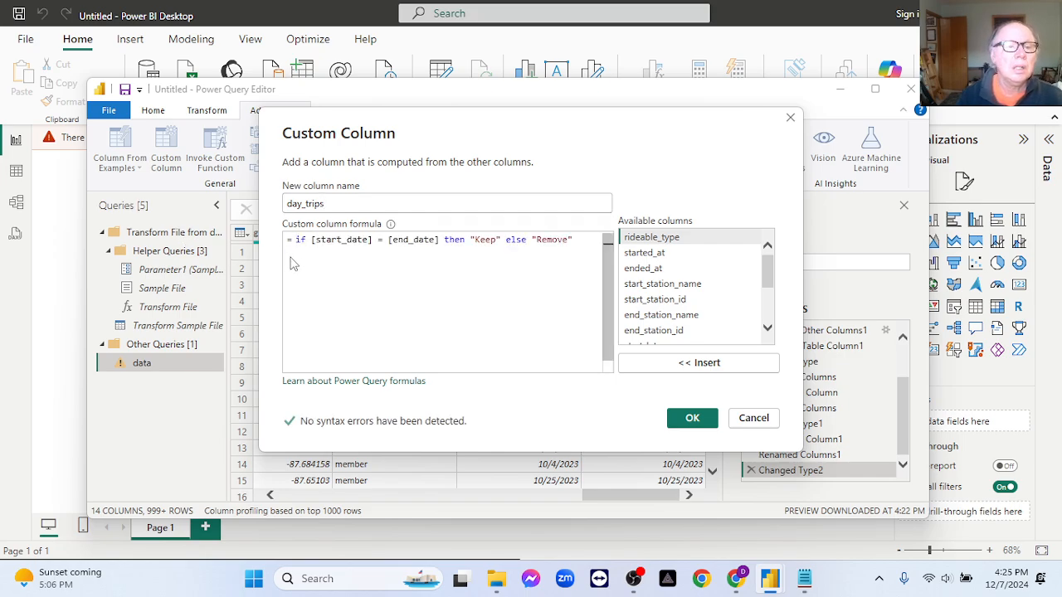
left_click(697, 423)
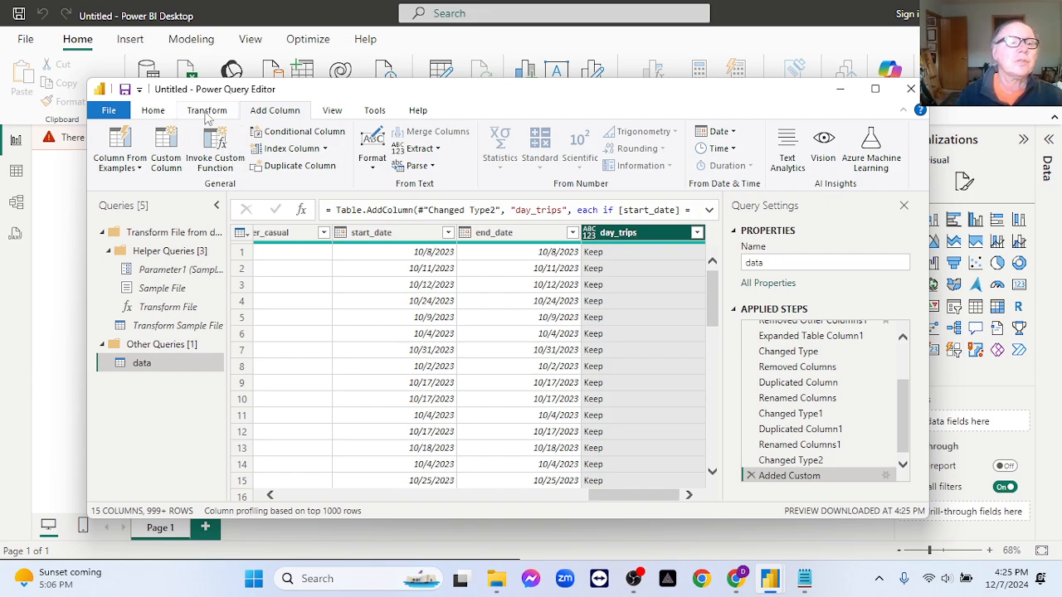
- Group the rows by day_trips with a Count Rows column named Count, and delete the resulting grouping step
left_click(207, 110)
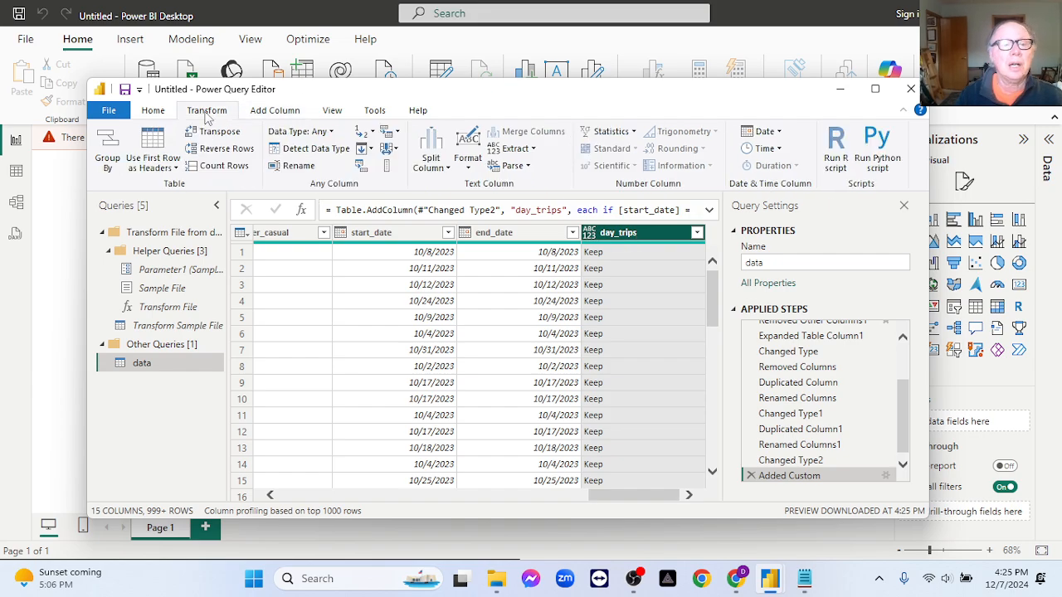
left_click(107, 162)
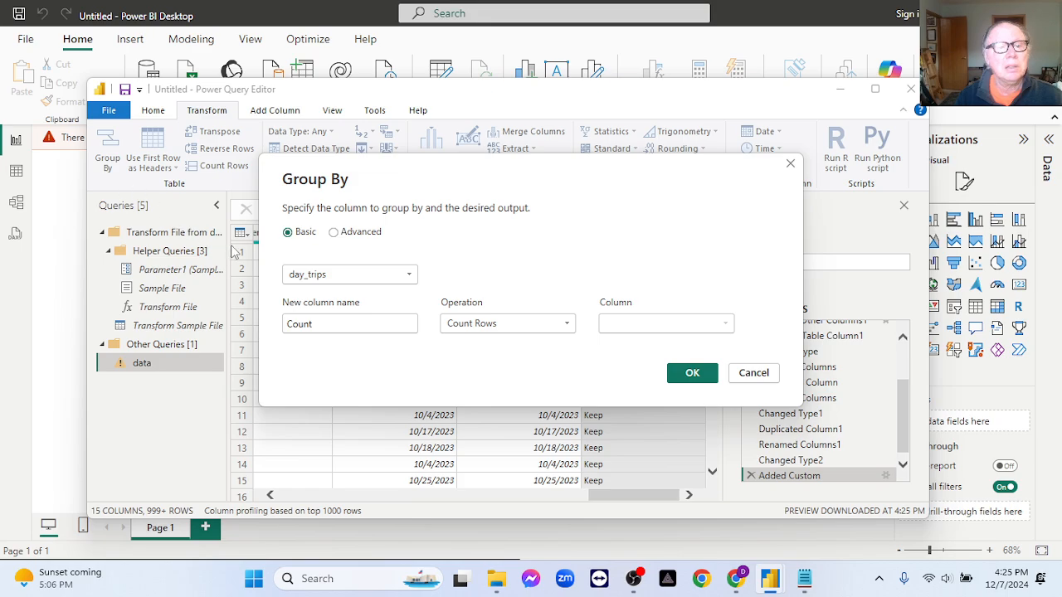
left_click(673, 374)
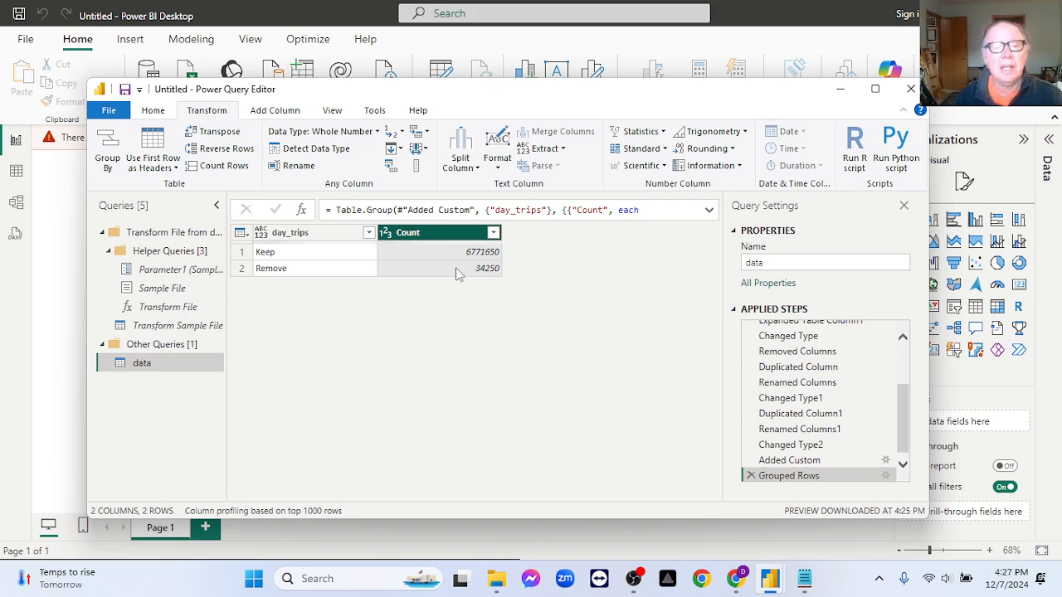
left_click(750, 475)
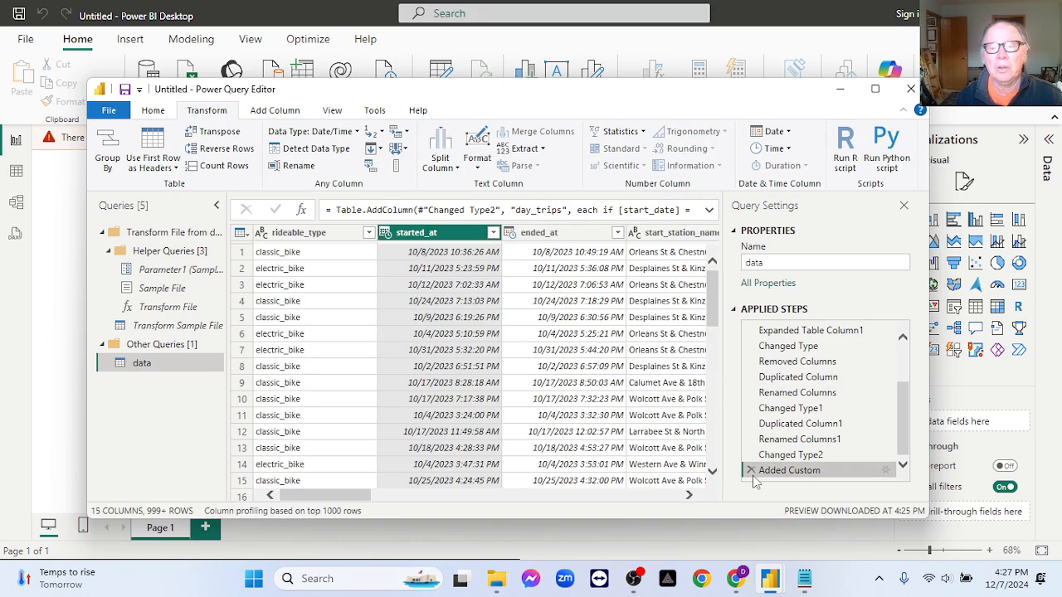
- Filter the day_trips column to exclude the Remove rows and keep only the Keep rows
left_click_drag(365, 496, 701, 498)
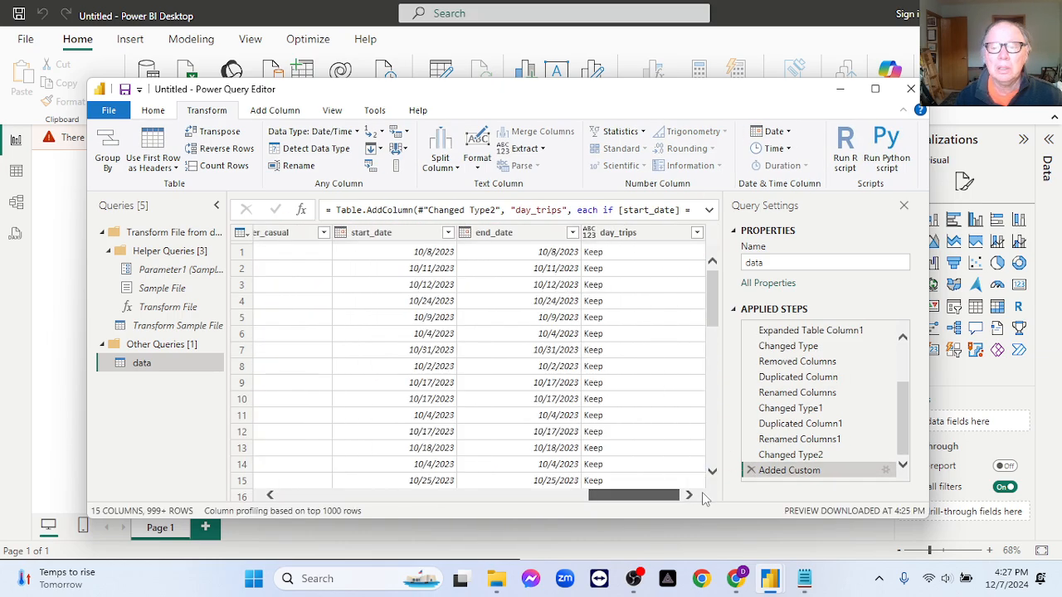
left_click(695, 233)
left_click(697, 233)
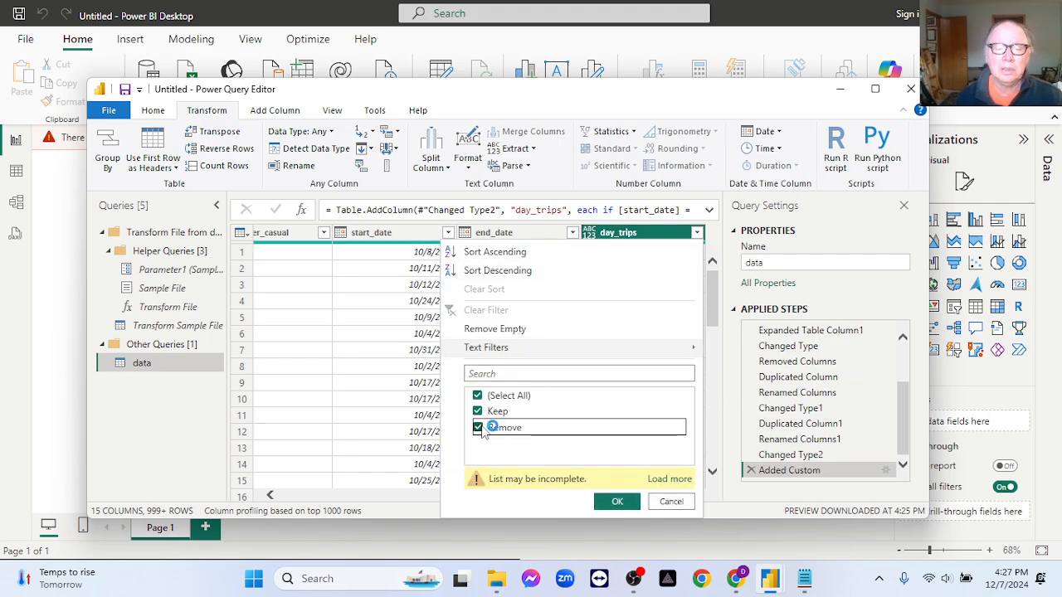
left_click(479, 428)
left_click(613, 501)
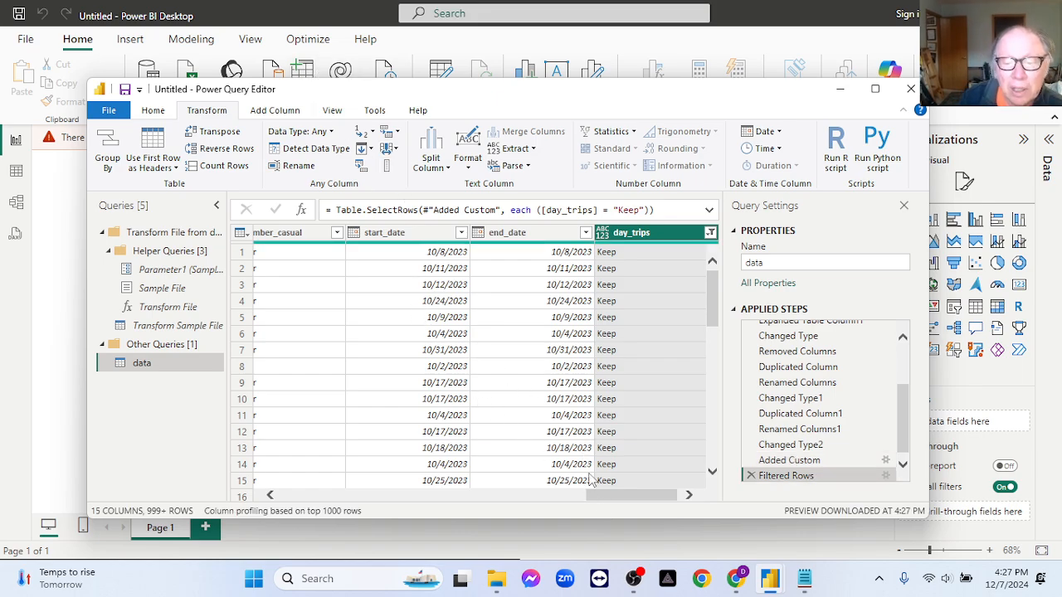
- Duplicate the start_date column and rename the copy as day_of_week
left_click_drag(603, 496, 697, 484)
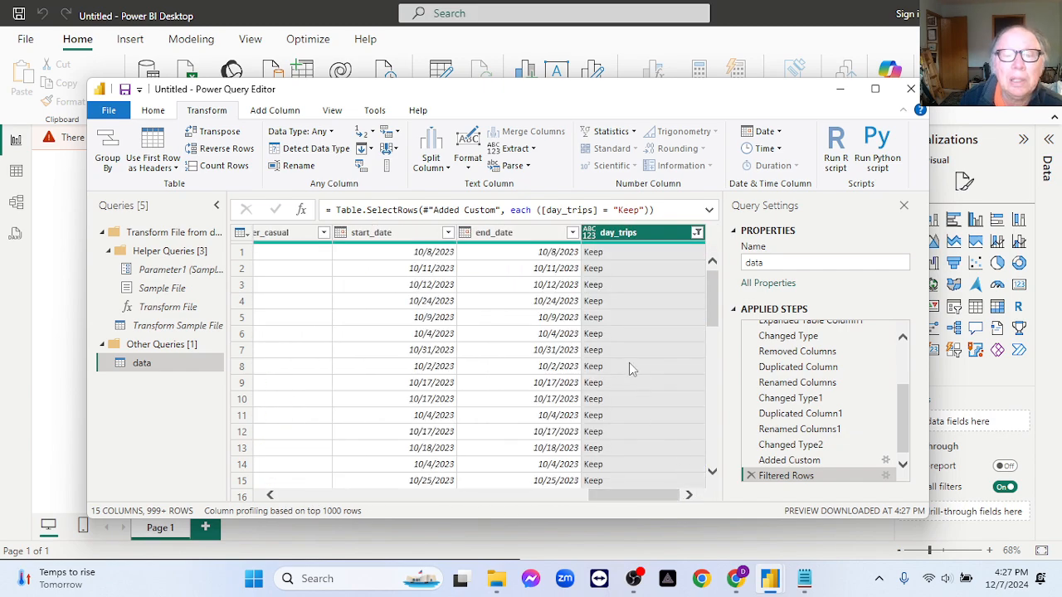
left_click(405, 234)
right_click(405, 234)
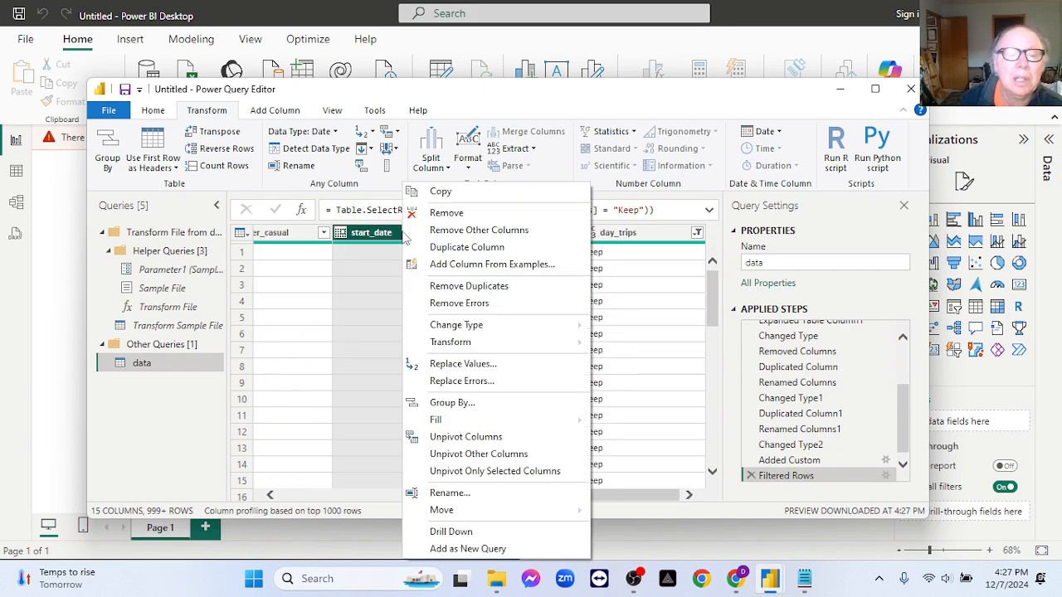
left_click(448, 247)
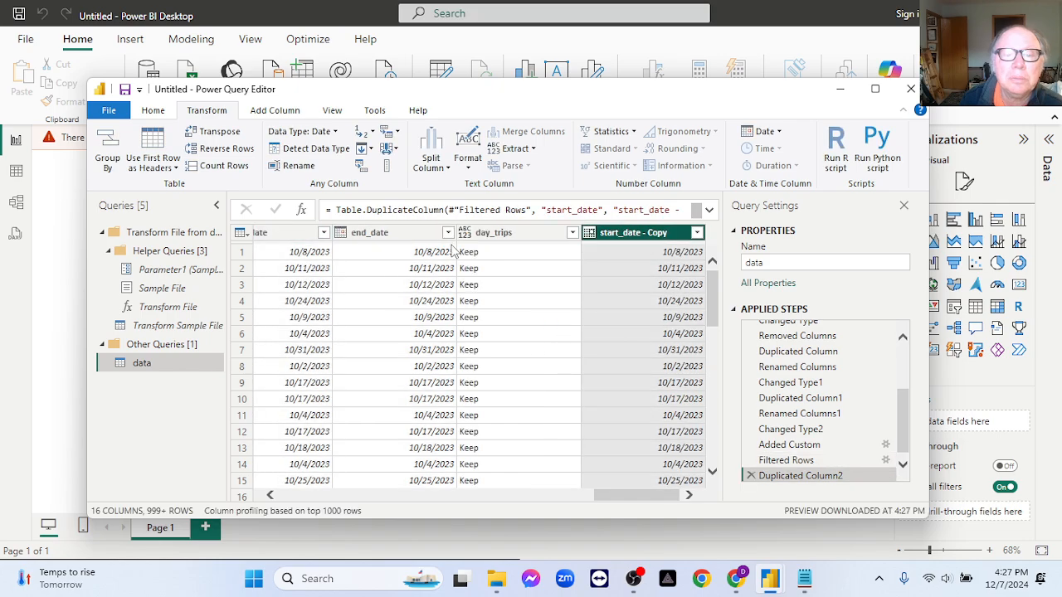
double_click(638, 234)
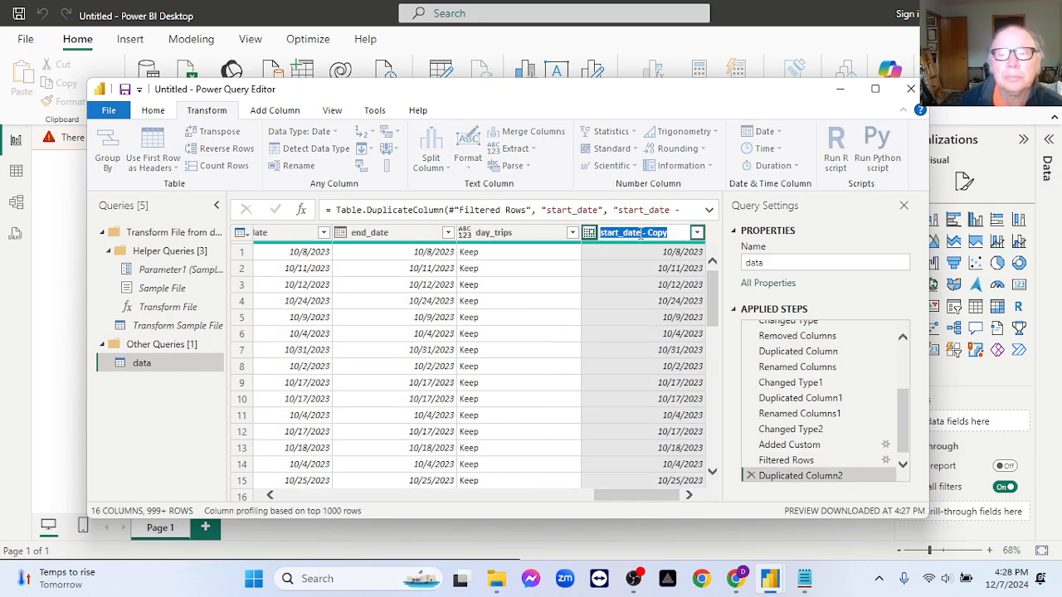
type("d")
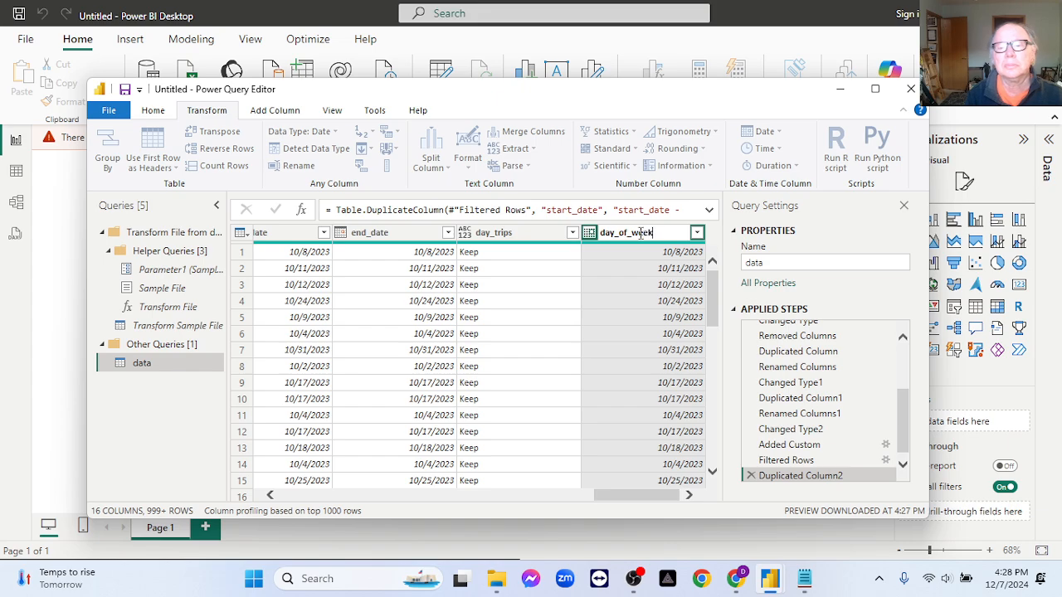
type("ay_of_week")
key("Return")
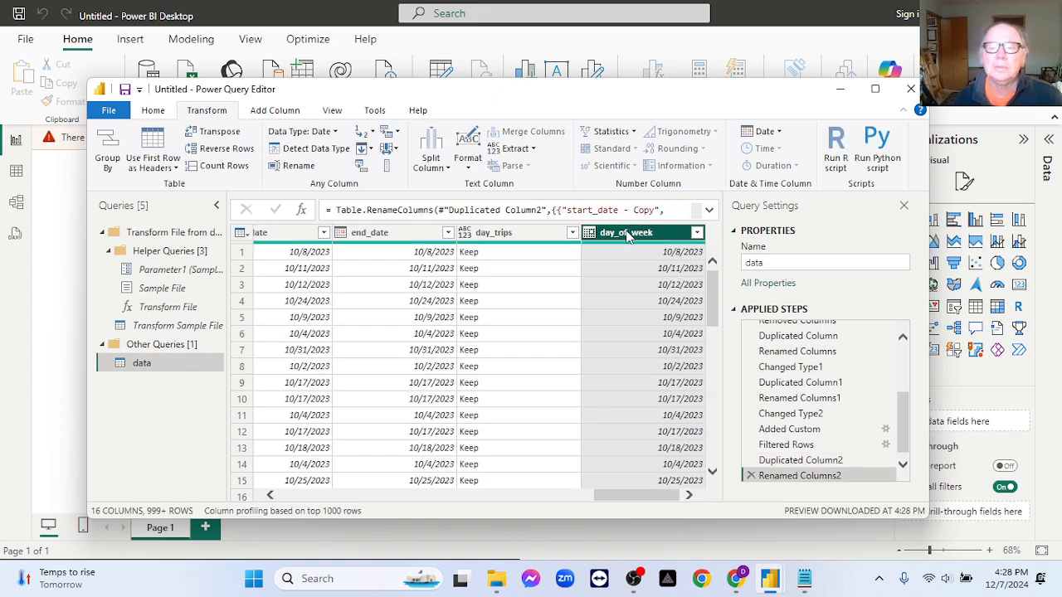
- Transform the dates in the day_of_week column with the Day extraction
left_click(763, 132)
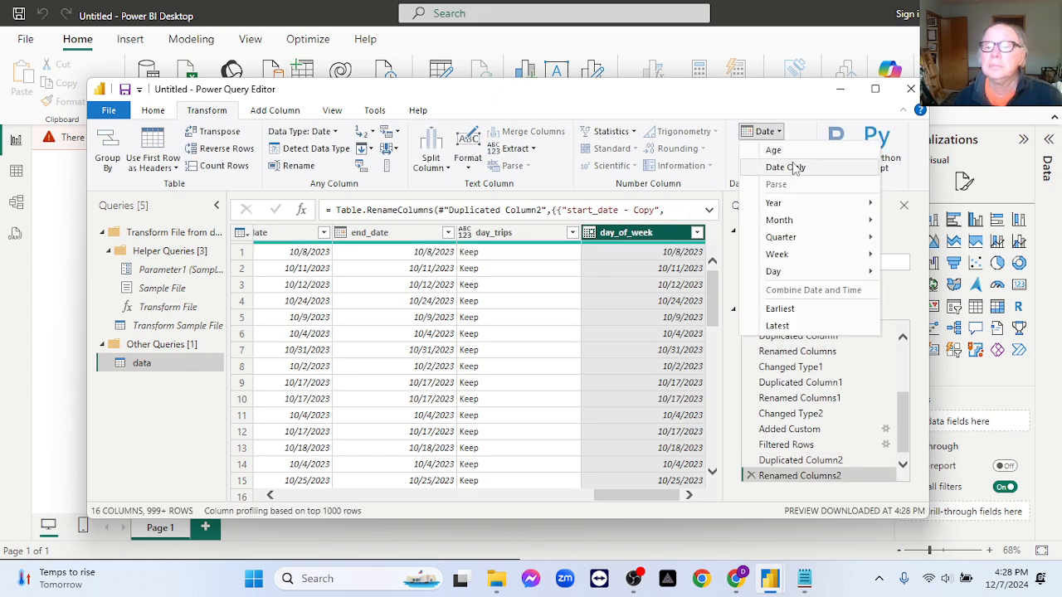
mouse_move(811, 274)
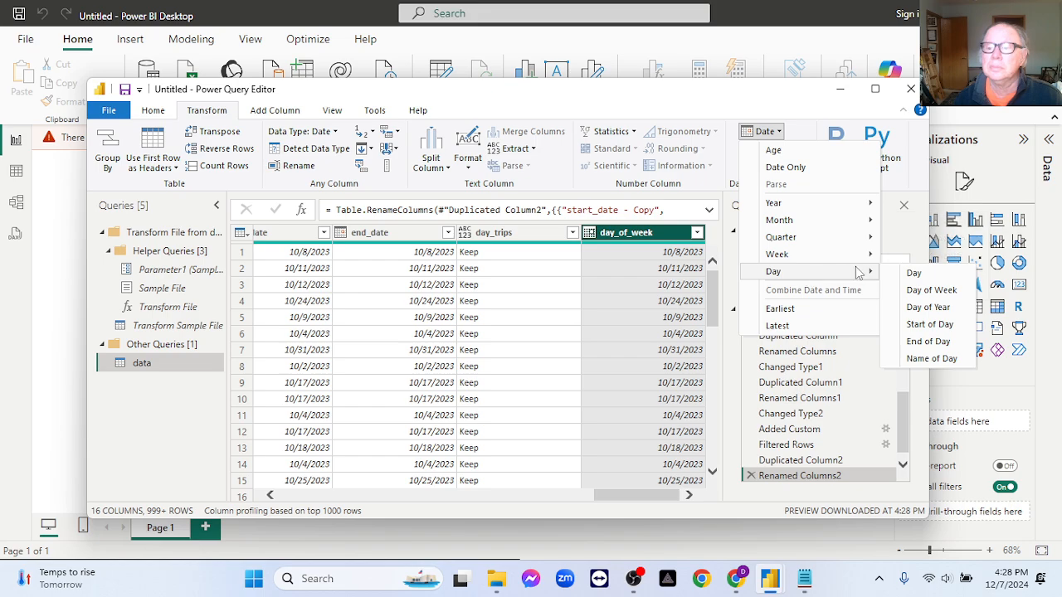
left_click(916, 274)
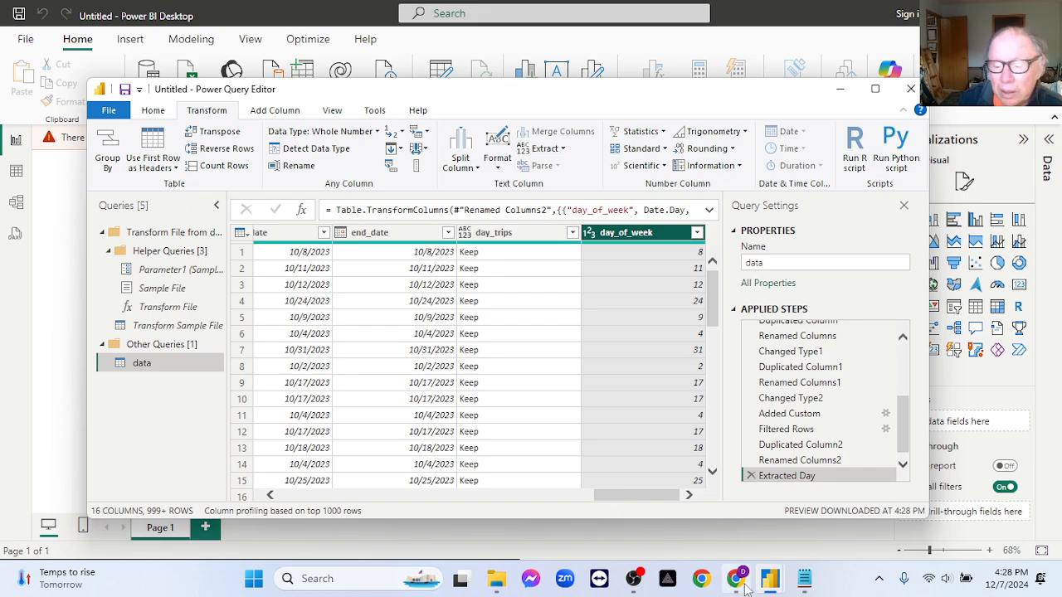
- Check the weekday numbering in the ChatGPT conversation in Chrome, and return to the Power Query Editor
left_click(738, 581)
scroll(707, 339, "down", 2)
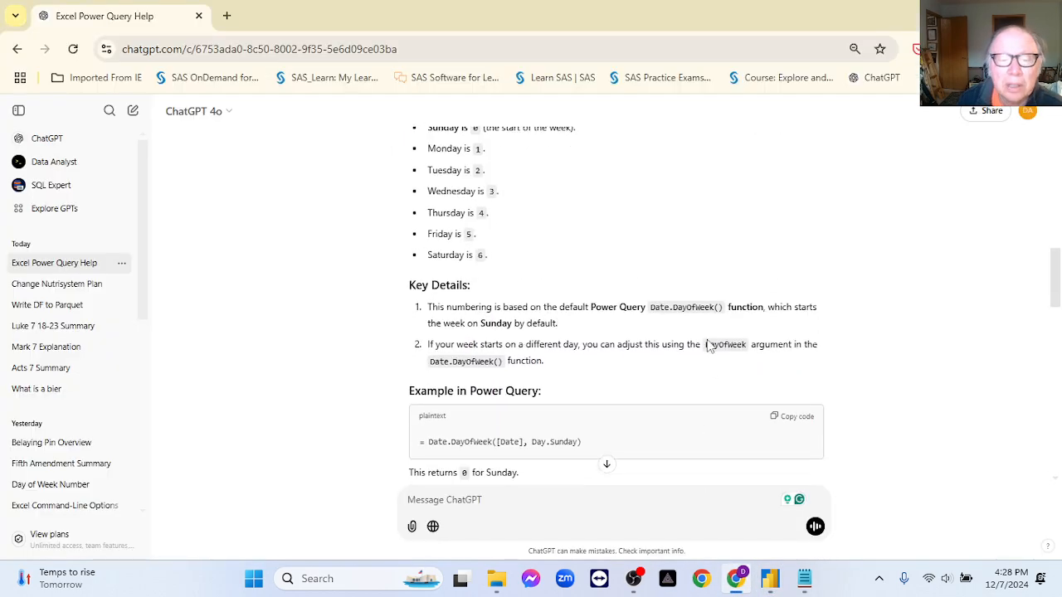
scroll(707, 340, "up", 3)
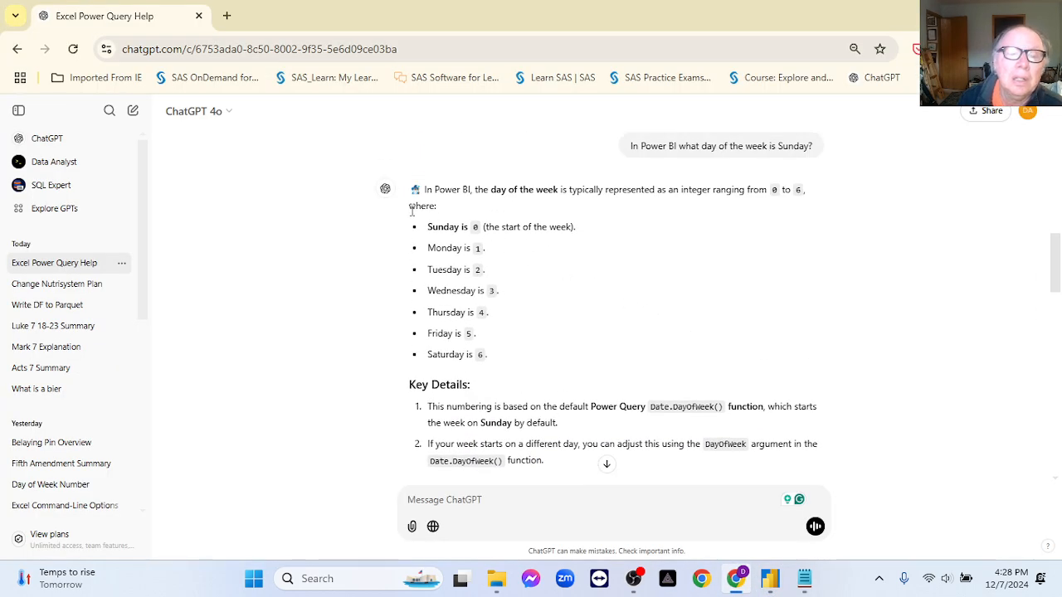
left_click_drag(427, 230, 483, 229)
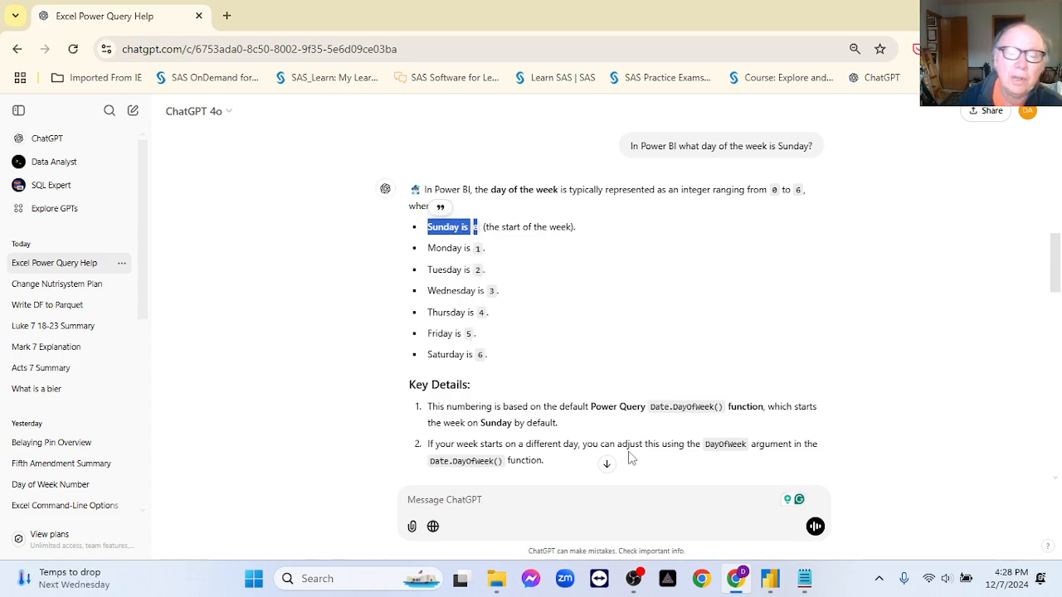
left_click(770, 578)
left_click(804, 522)
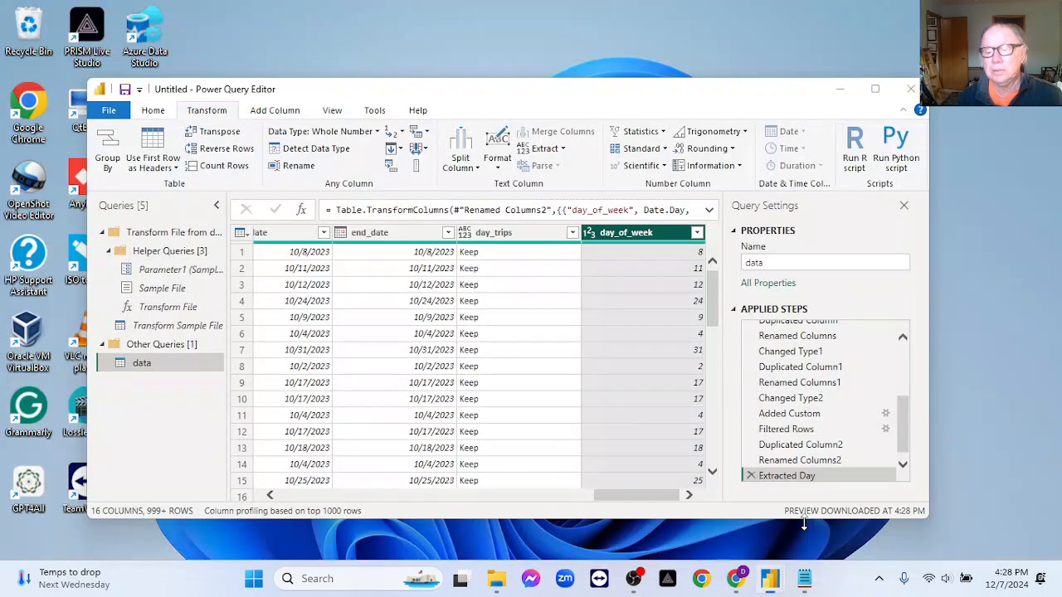
- Review the filter values of the day_of_week column without applying a filter, and delete the Extracted Day step
left_click(698, 234)
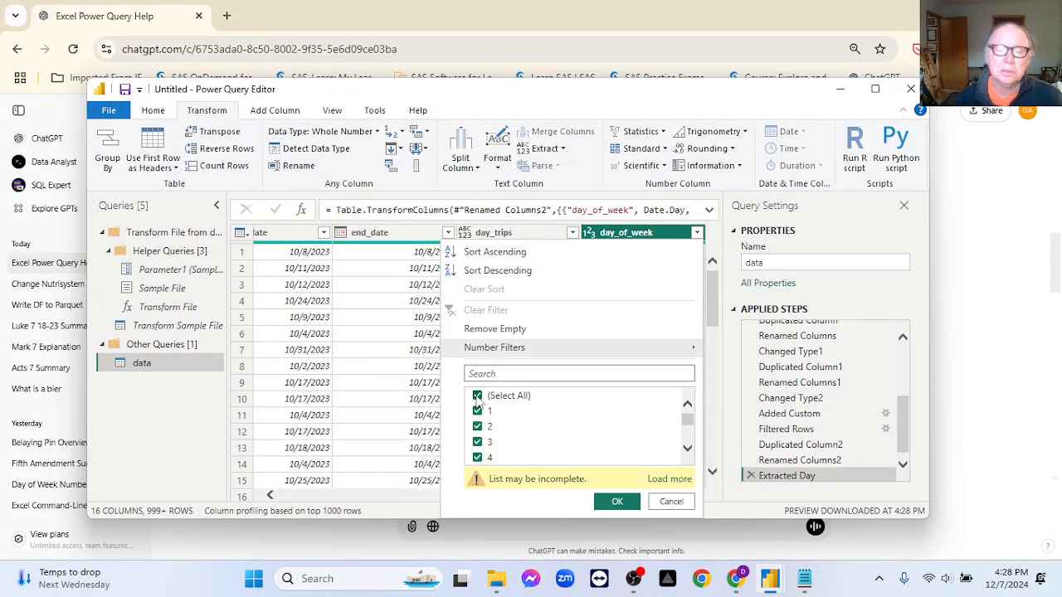
scroll(580, 421, "down", 2)
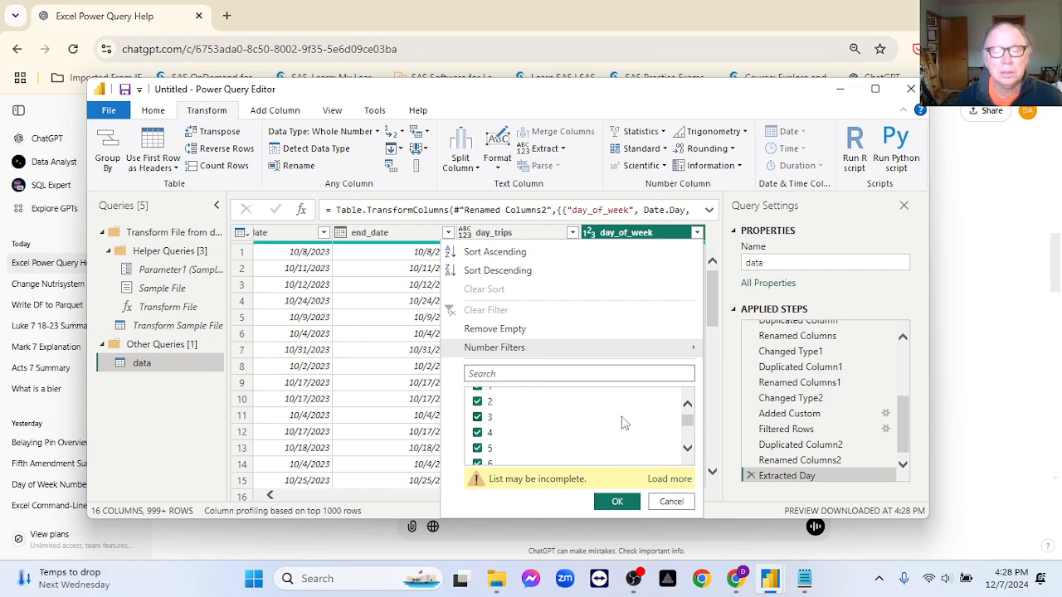
left_click_drag(687, 425, 691, 401)
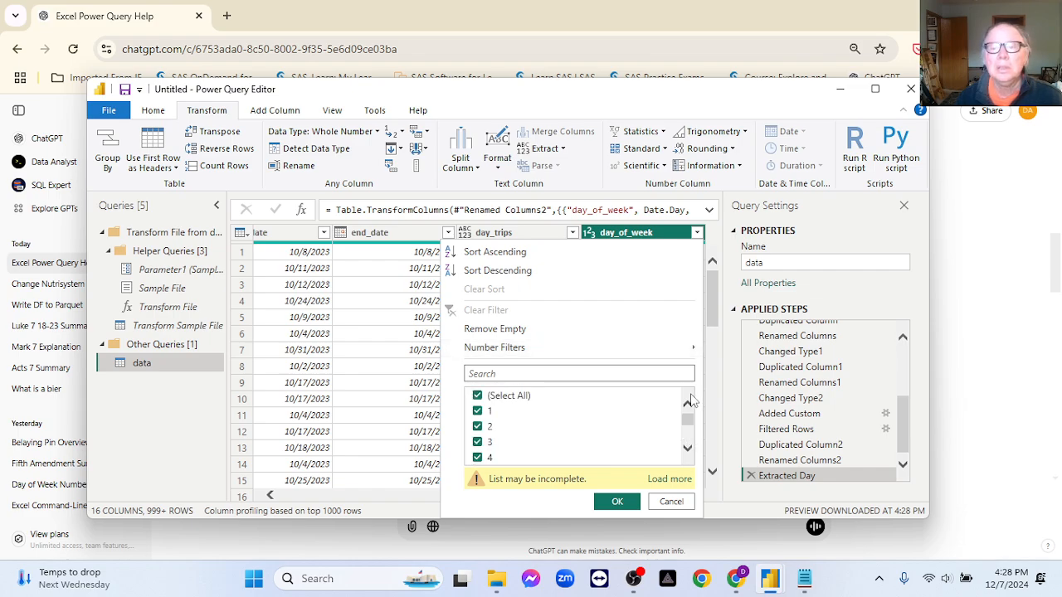
left_click(670, 502)
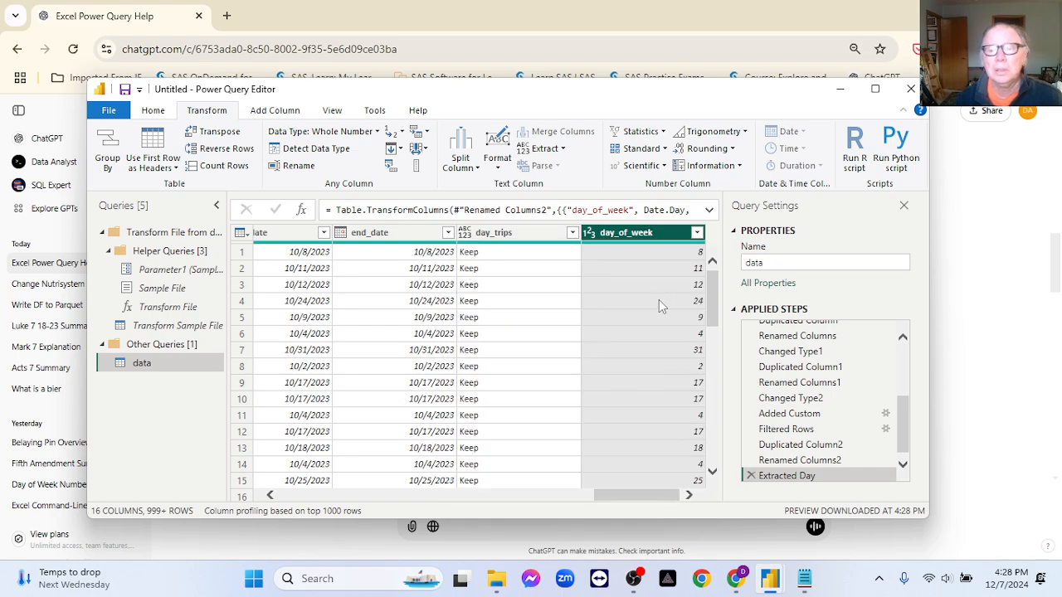
left_click_drag(716, 322, 715, 294)
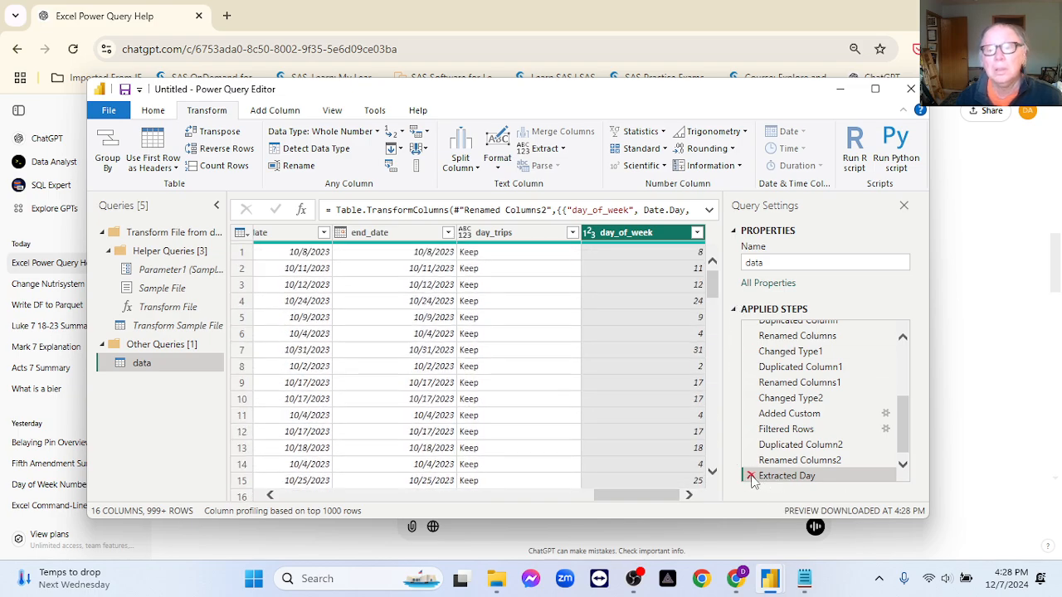
left_click(752, 477)
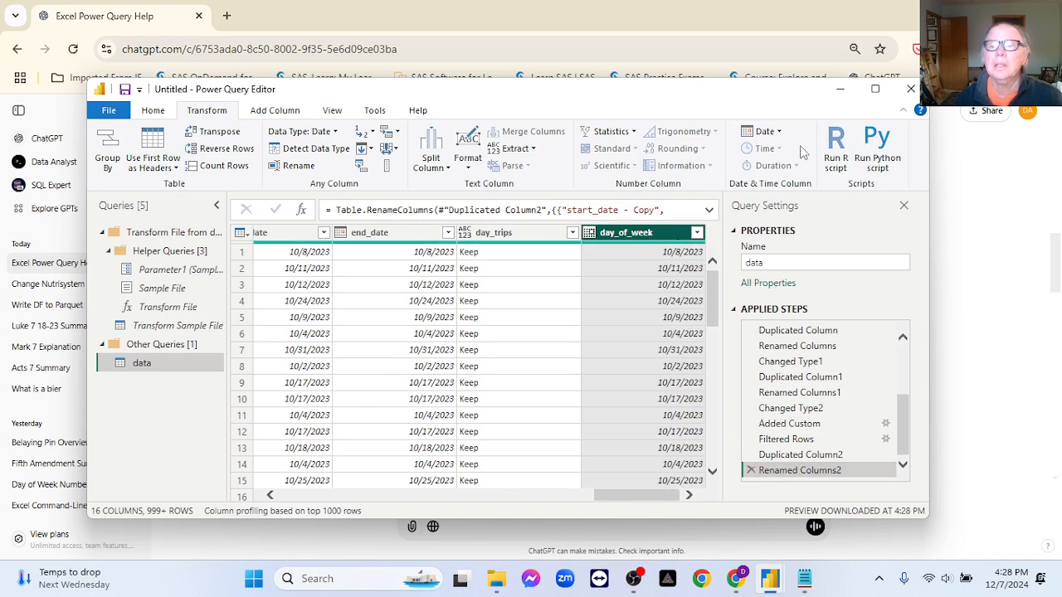
- Transform the dates in the day_of_week column into Day of Week numbers
left_click(780, 133)
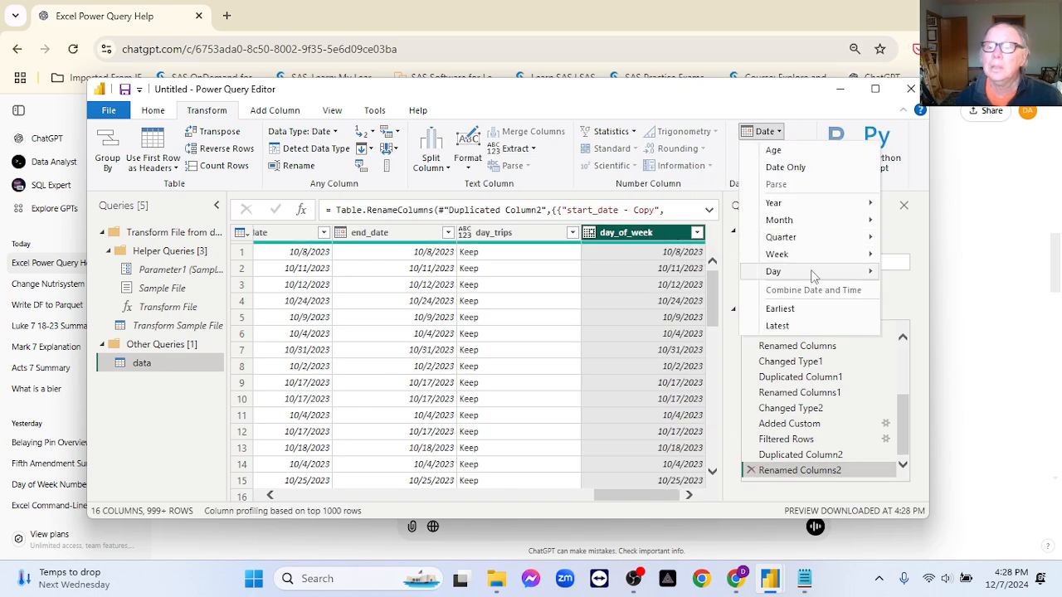
mouse_move(850, 276)
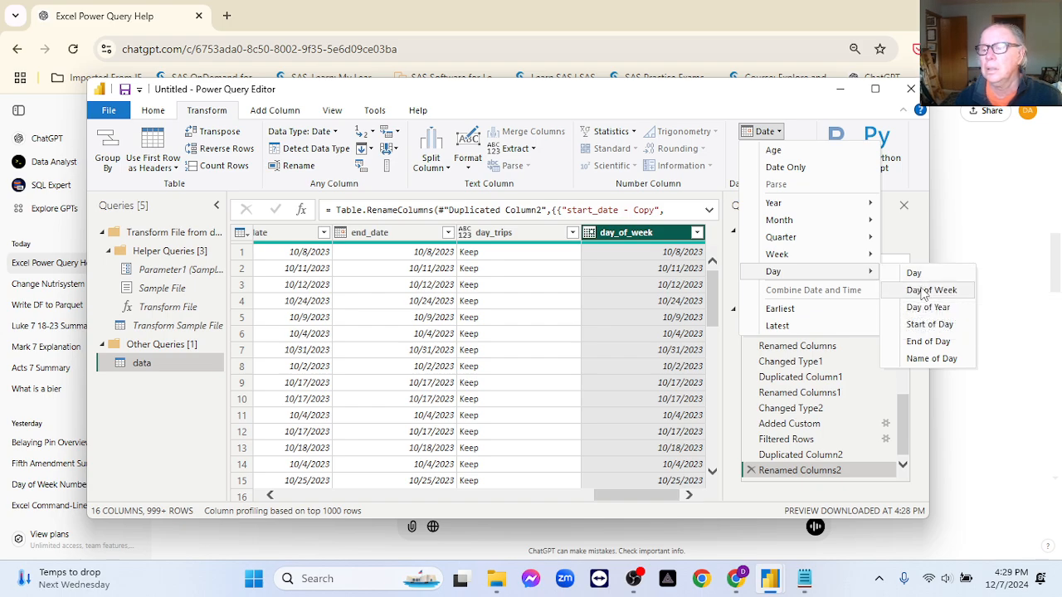
left_click(923, 292)
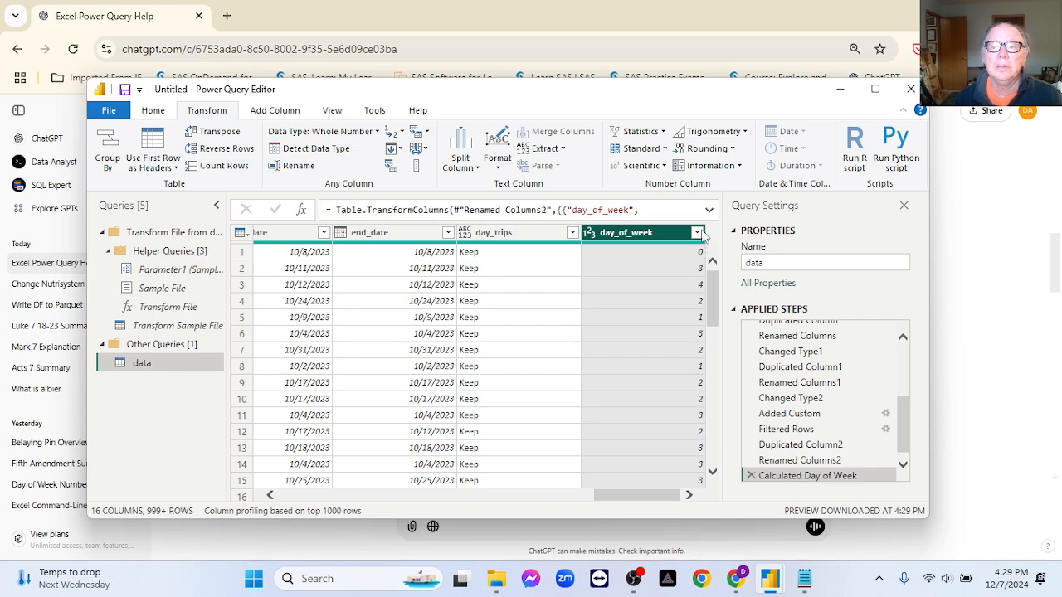
- Filter the day_of_week column to exclude 0 and 6, rechecking the weekday numbering in the ChatGPT conversation in Chrome before applying it
left_click(697, 233)
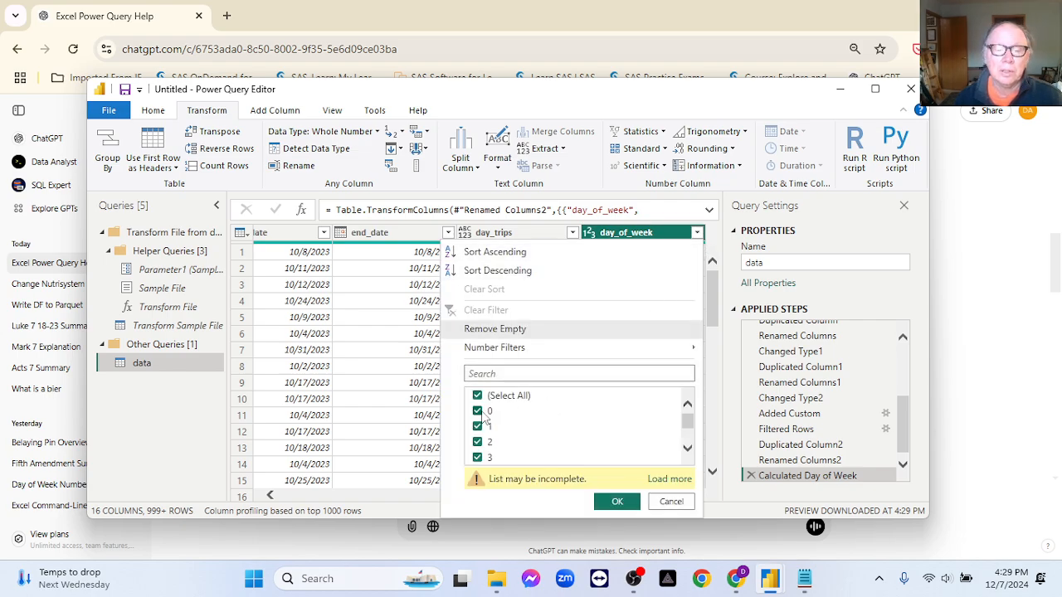
scroll(564, 431, "down", 1)
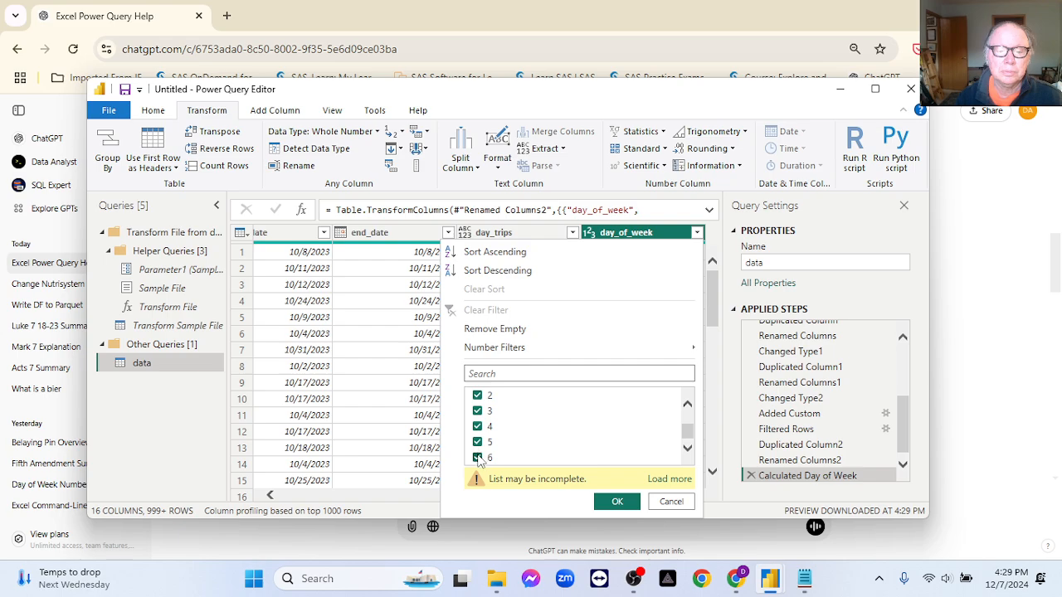
left_click(477, 458)
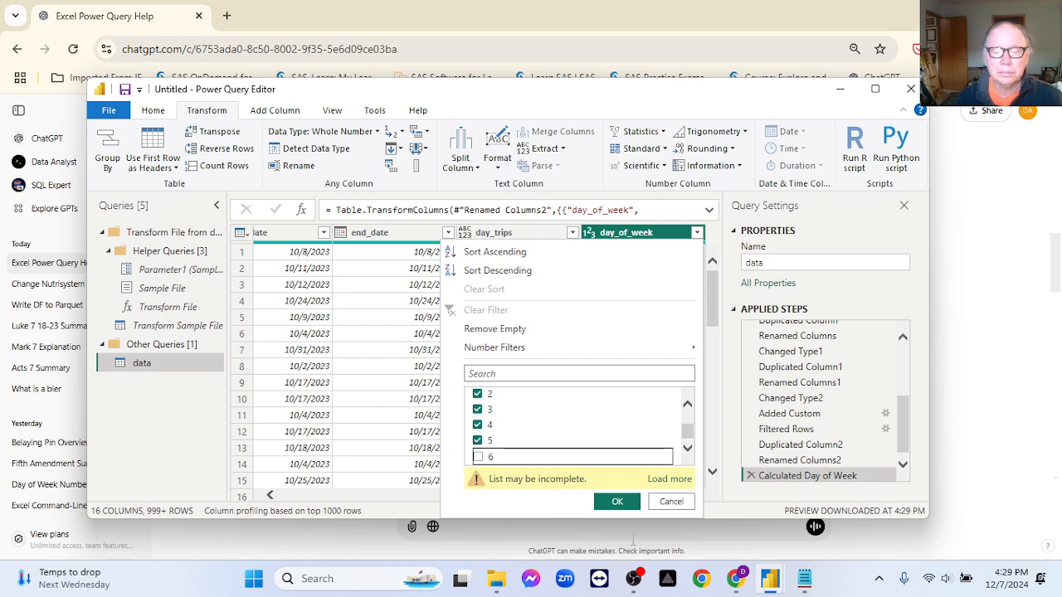
left_click(702, 554)
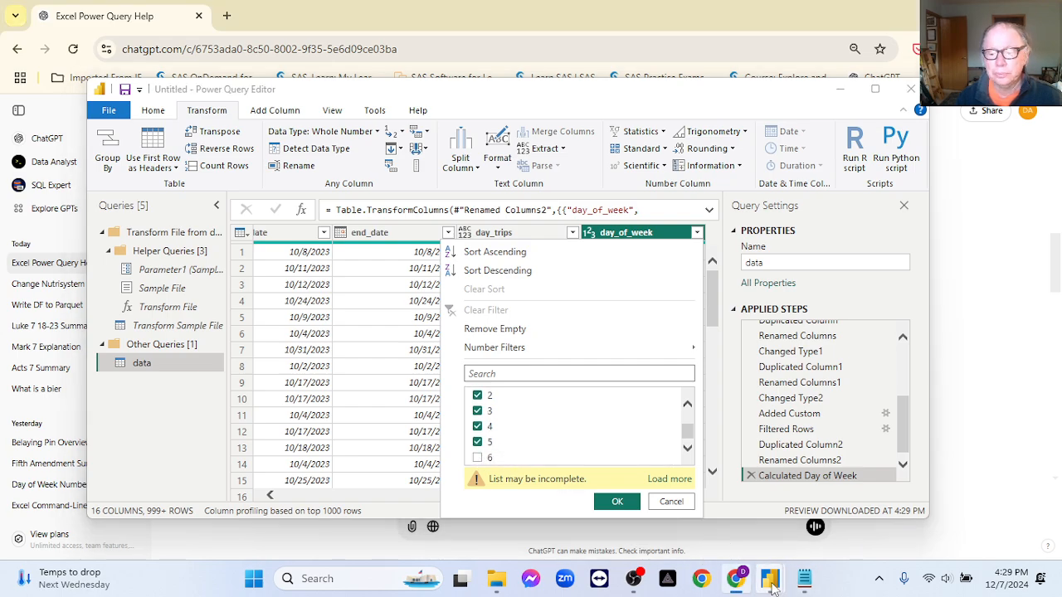
left_click(734, 580)
left_click(734, 580)
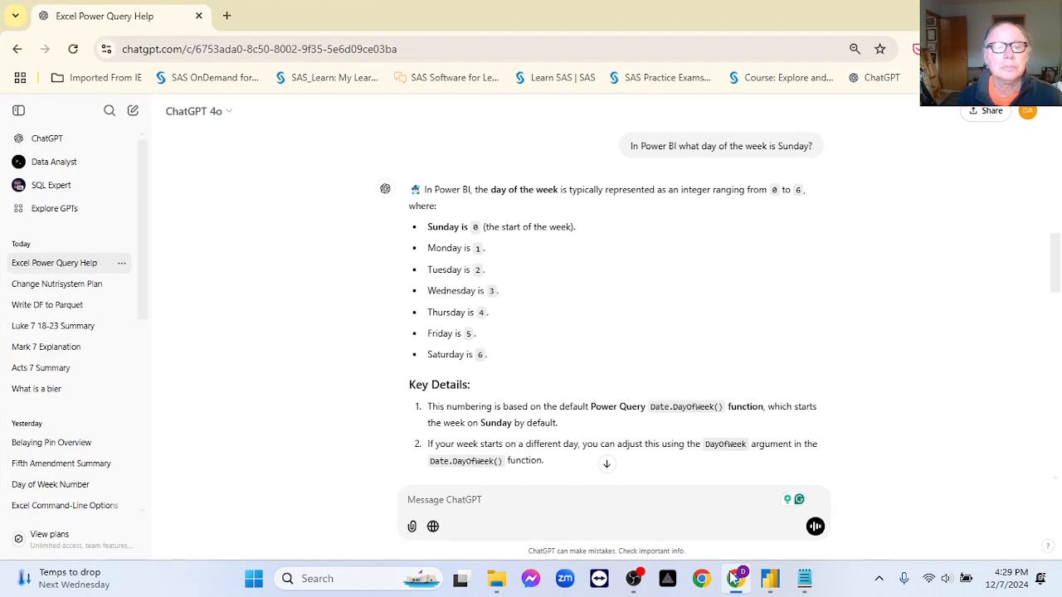
mouse_move(768, 578)
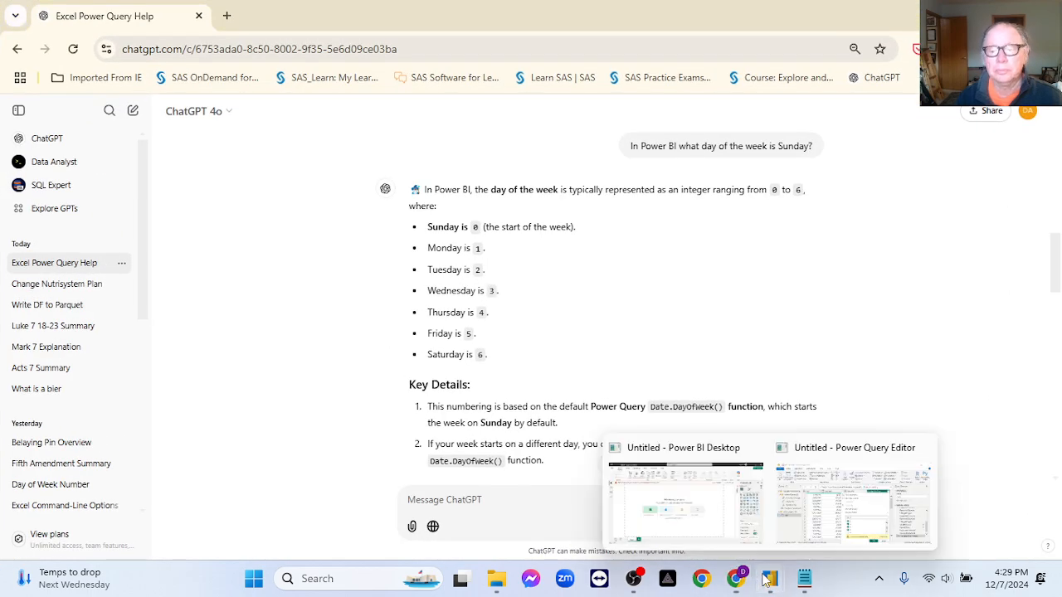
left_click(750, 521)
left_click(830, 522)
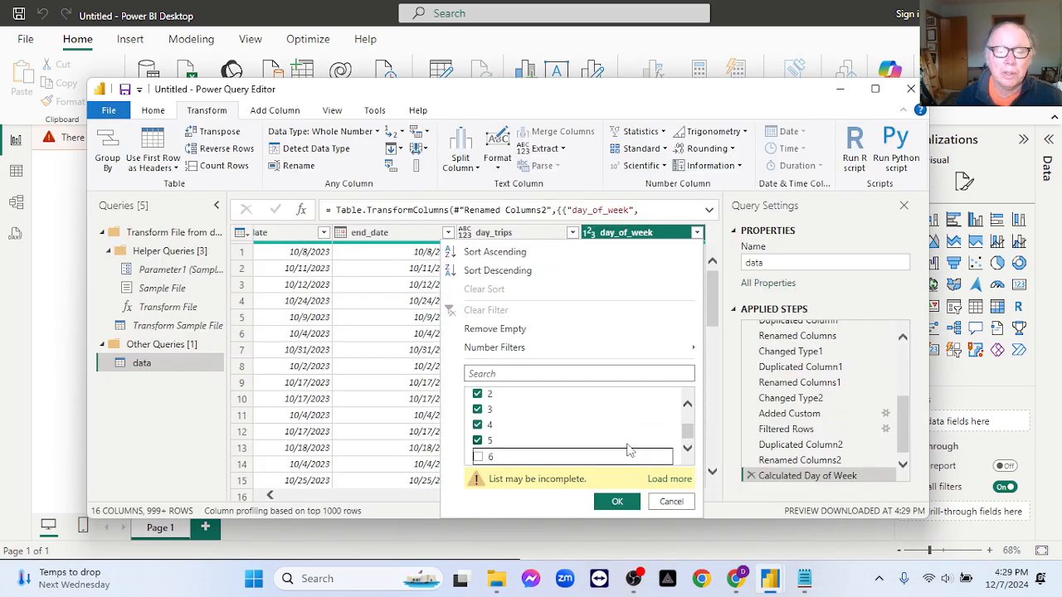
scroll(632, 444, "up", 2)
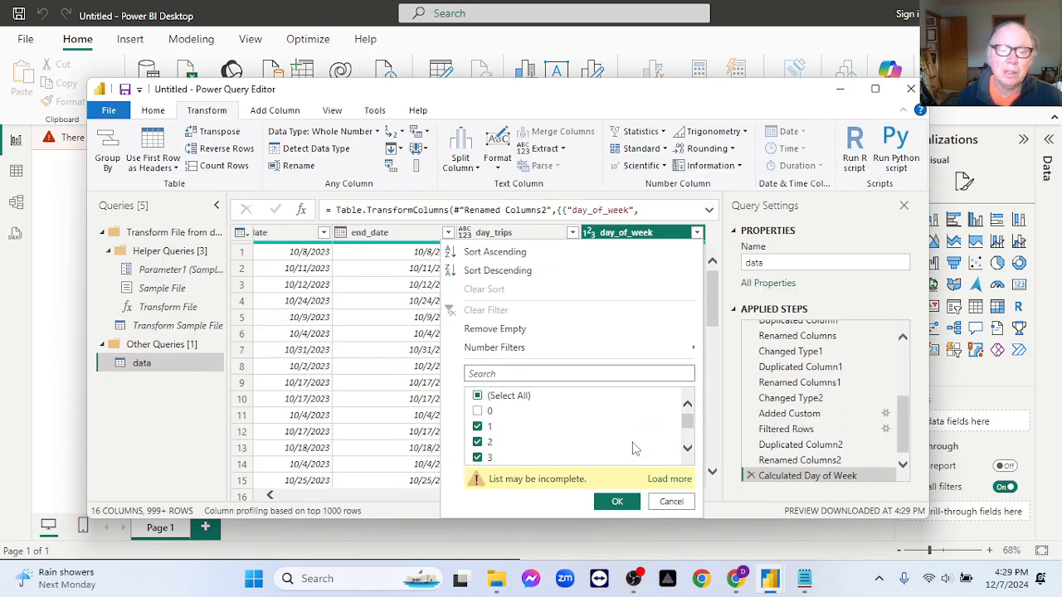
left_click(615, 501)
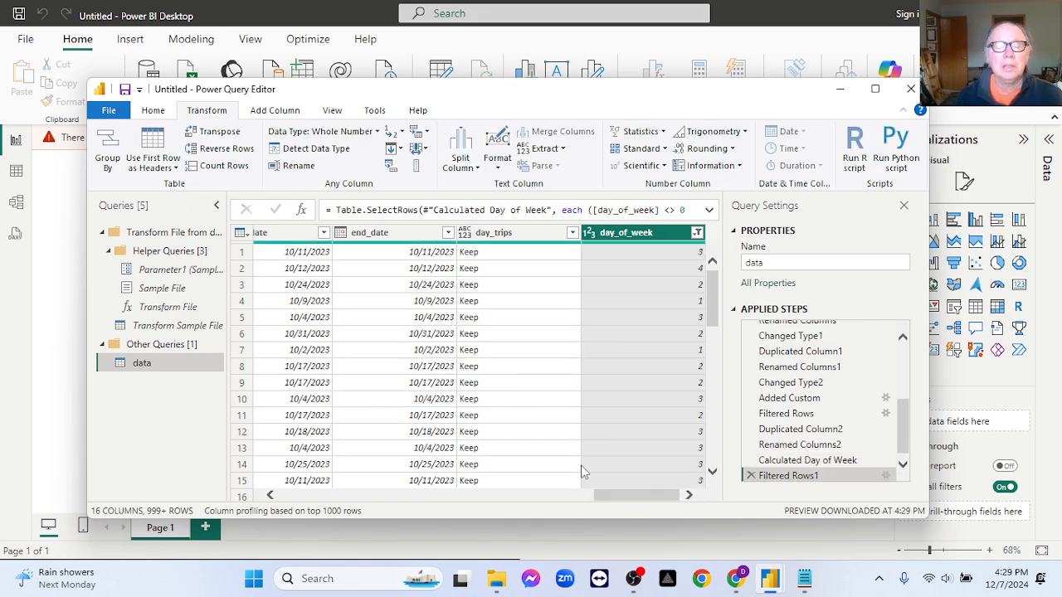
- Duplicate the started_at column in the data query
left_click_drag(608, 493, 295, 495)
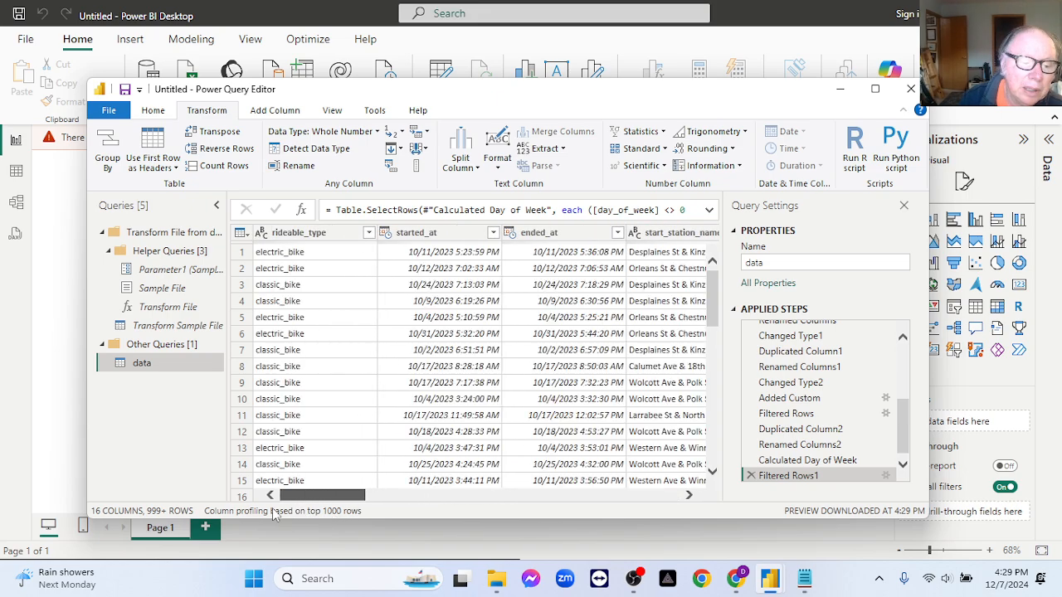
left_click(422, 237)
right_click(421, 238)
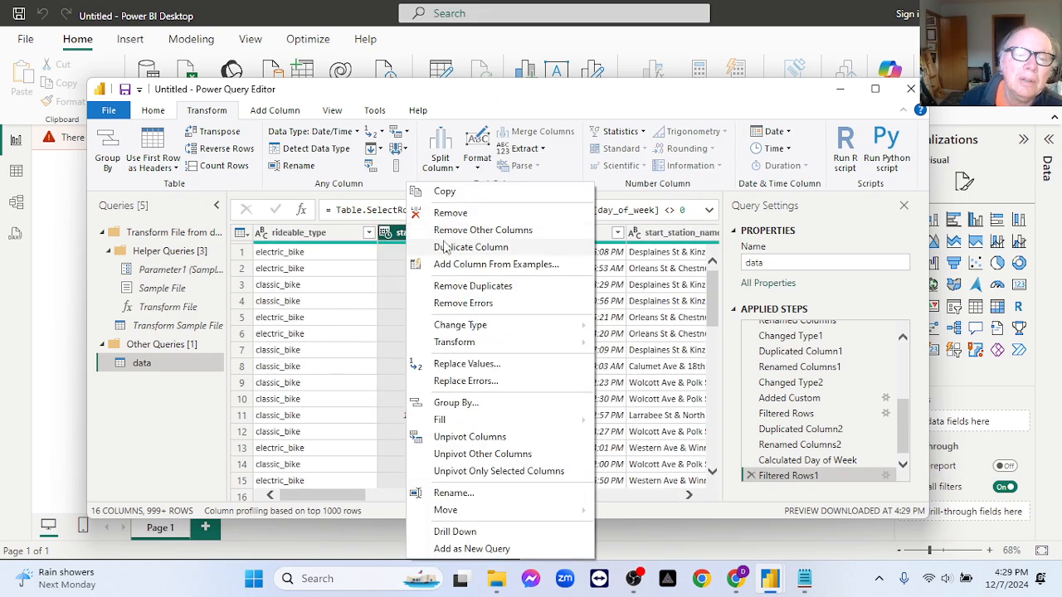
left_click(465, 247)
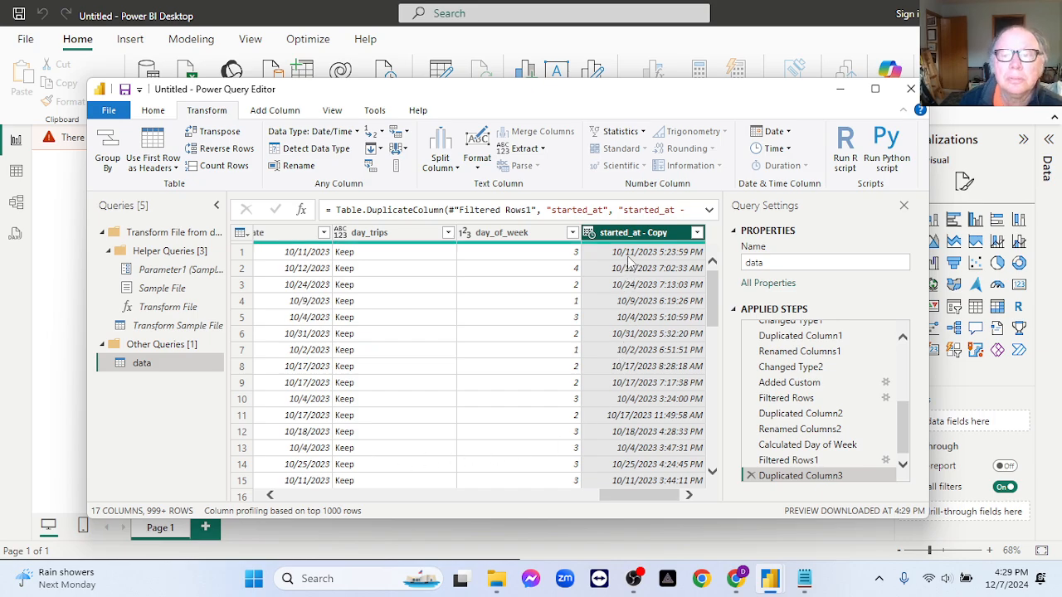
- Rename the duplicated started_at column as start_hour
left_click(697, 235)
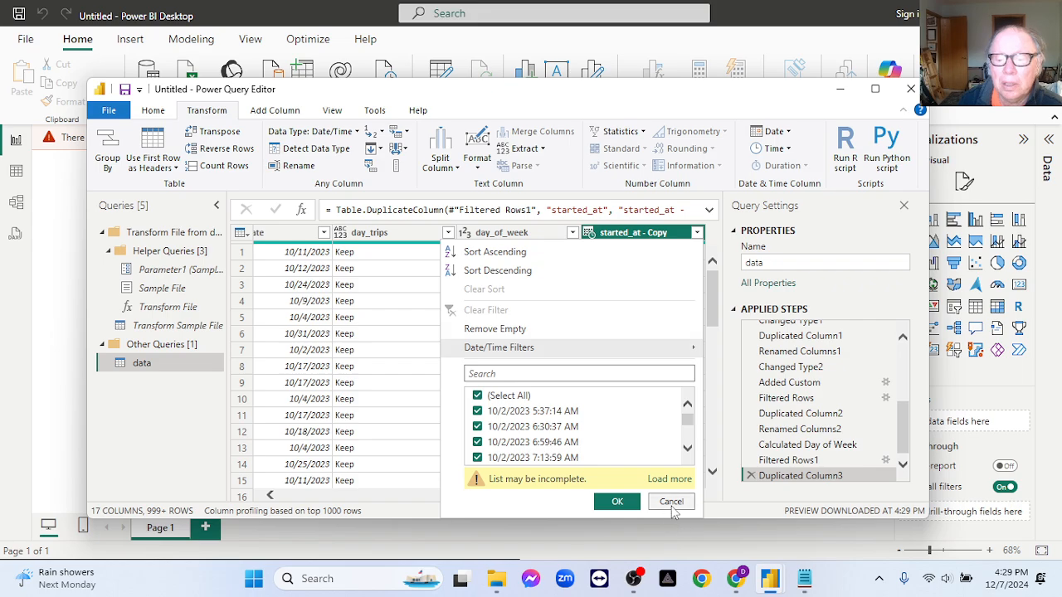
left_click(672, 503)
double_click(638, 235)
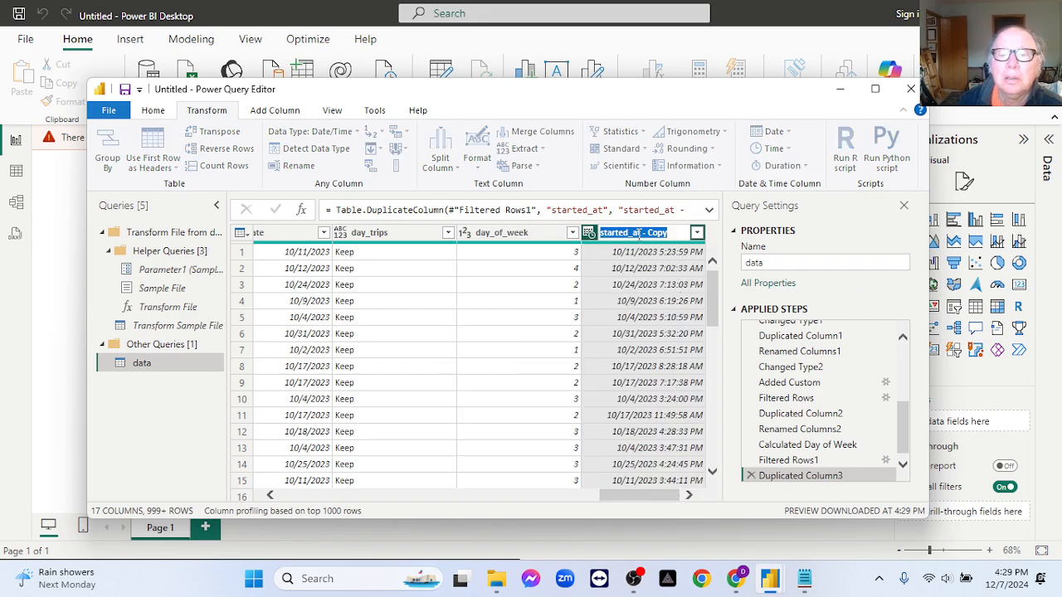
type("start_")
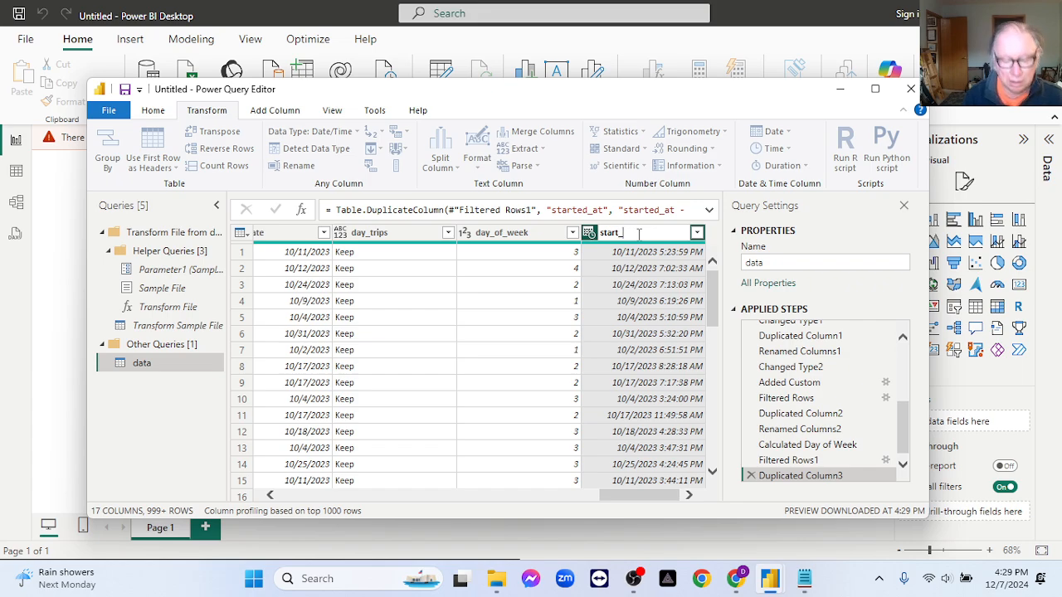
type("r")
key("Return")
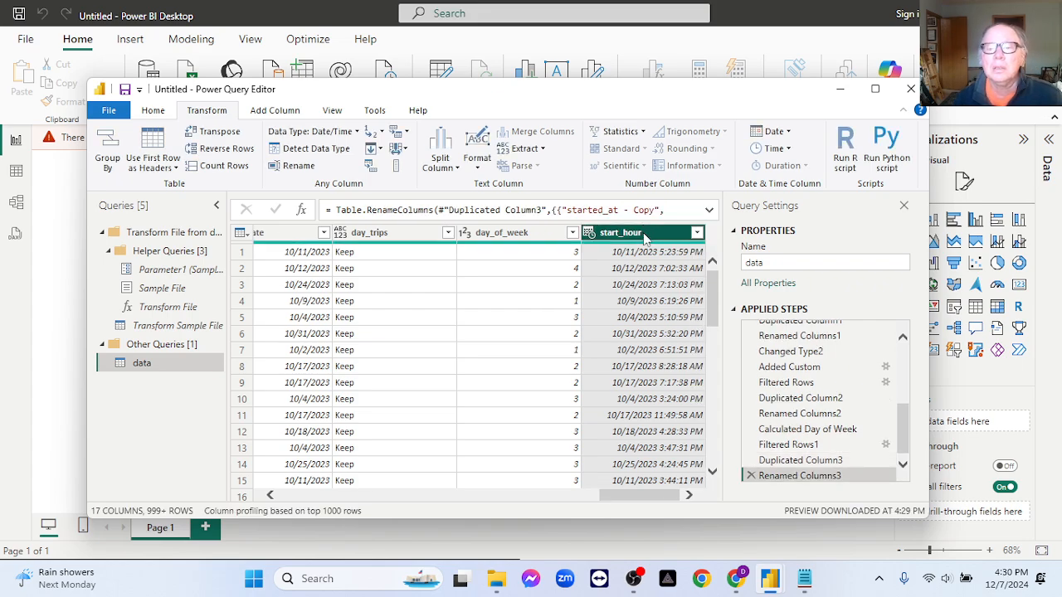
- Change the start_hour column's type to Time and transform its values into Hour numbers
right_click(645, 238)
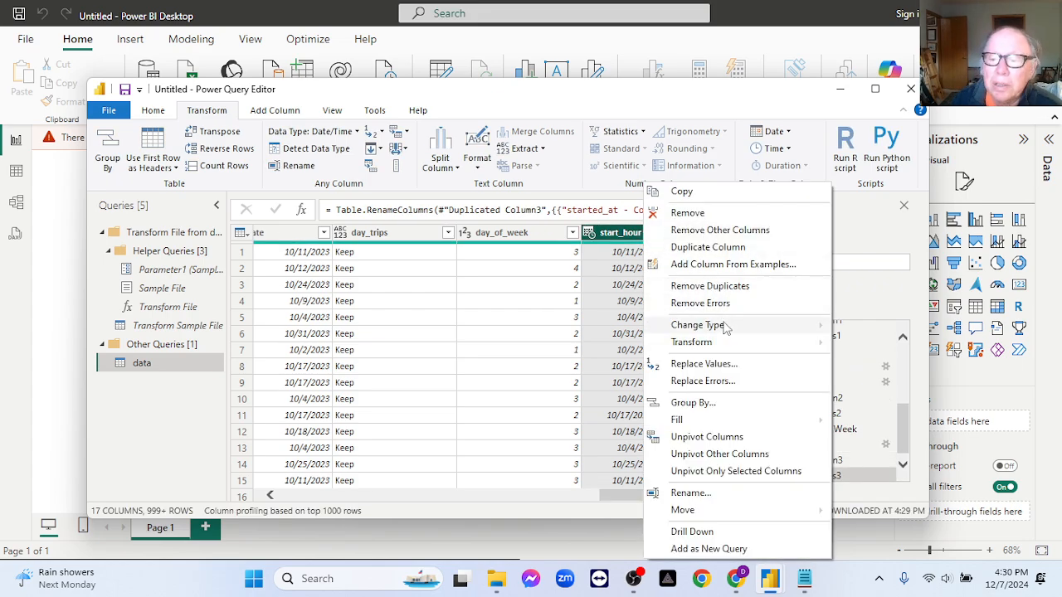
mouse_move(727, 328)
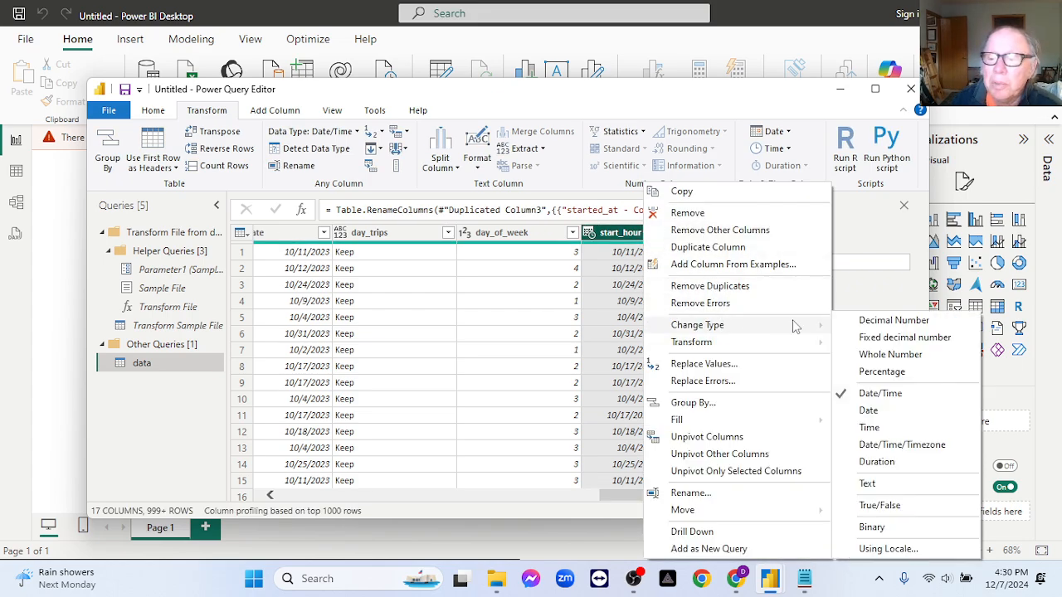
left_click(867, 425)
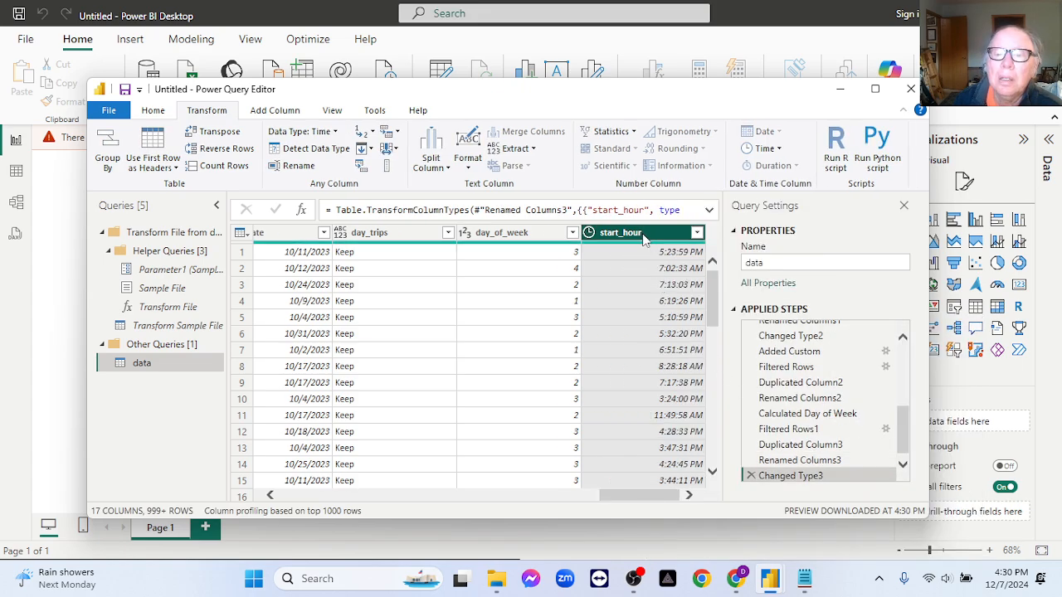
left_click(779, 150)
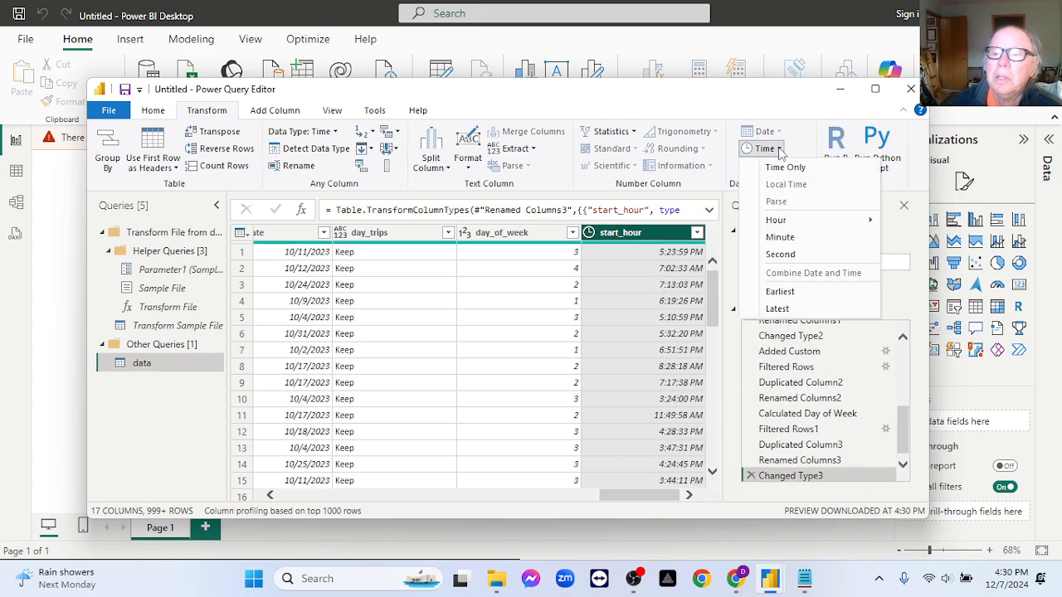
mouse_move(798, 221)
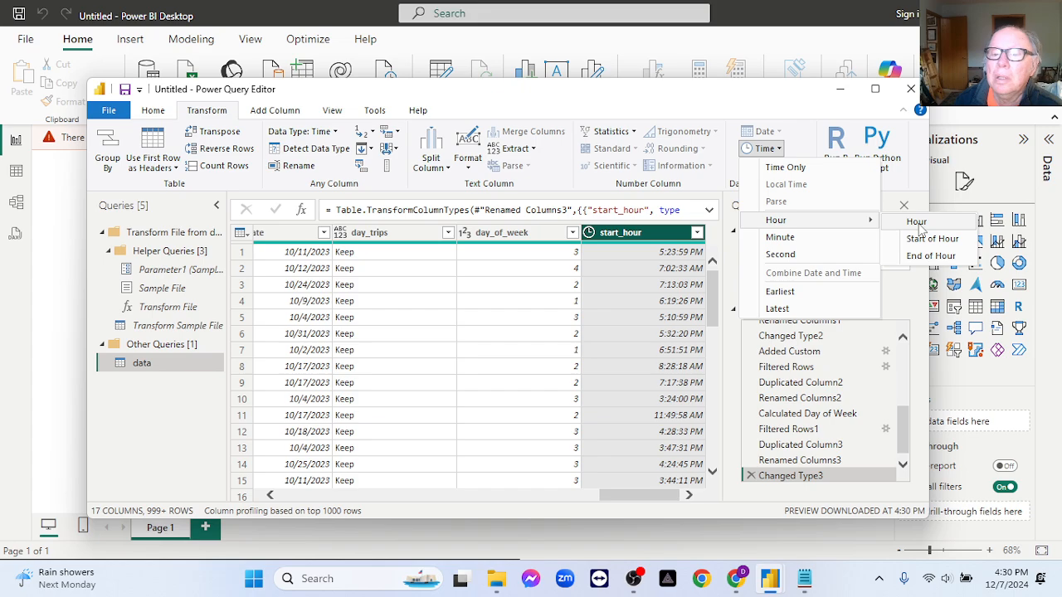
left_click(917, 224)
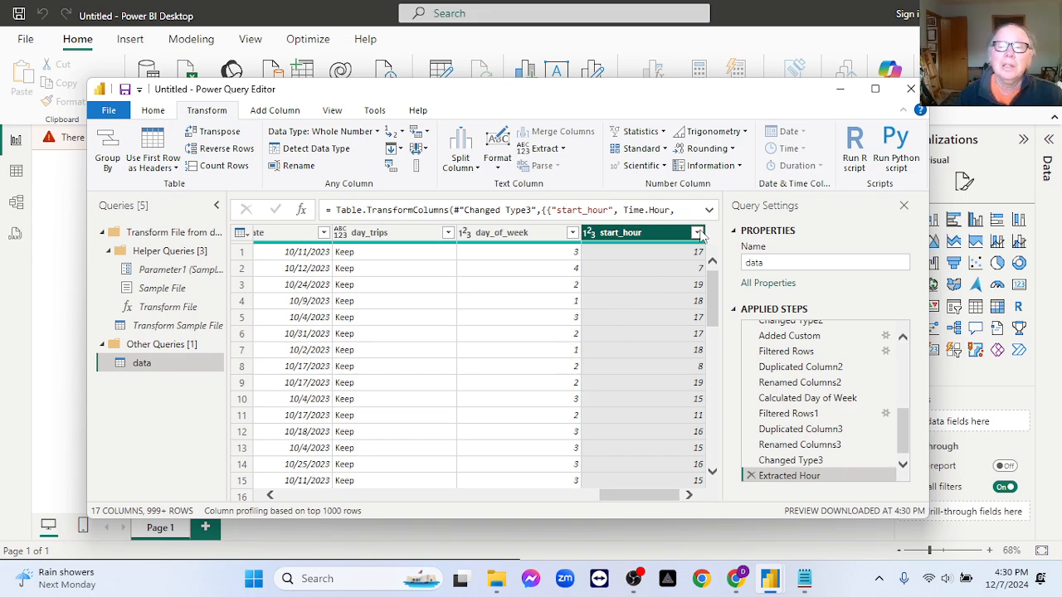
- Open the start_hour column's filter values and look through the listed hours, leaving all of them selected
left_click(698, 234)
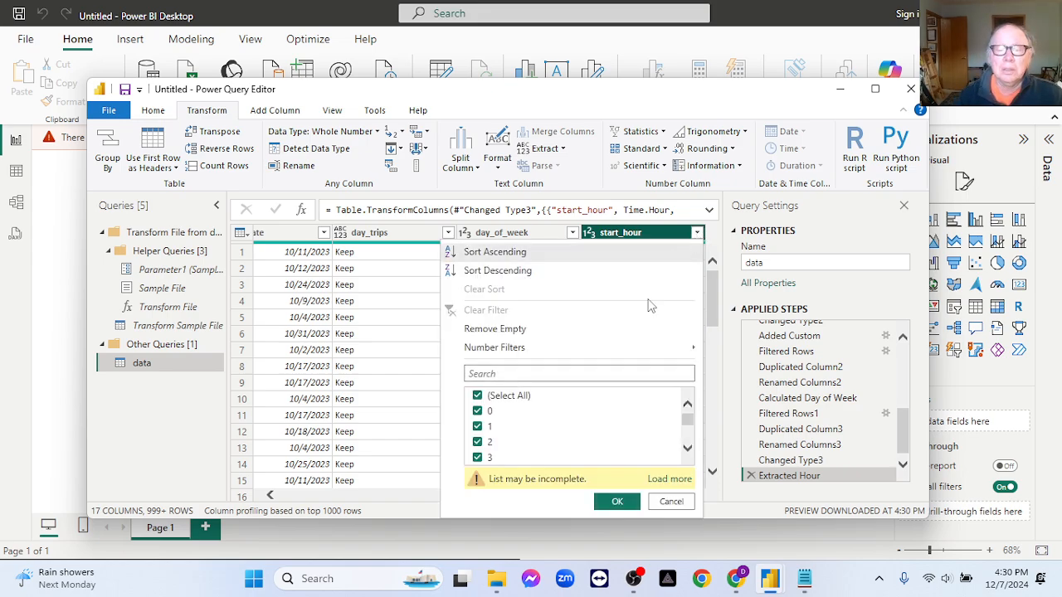
scroll(539, 451, "down", 1)
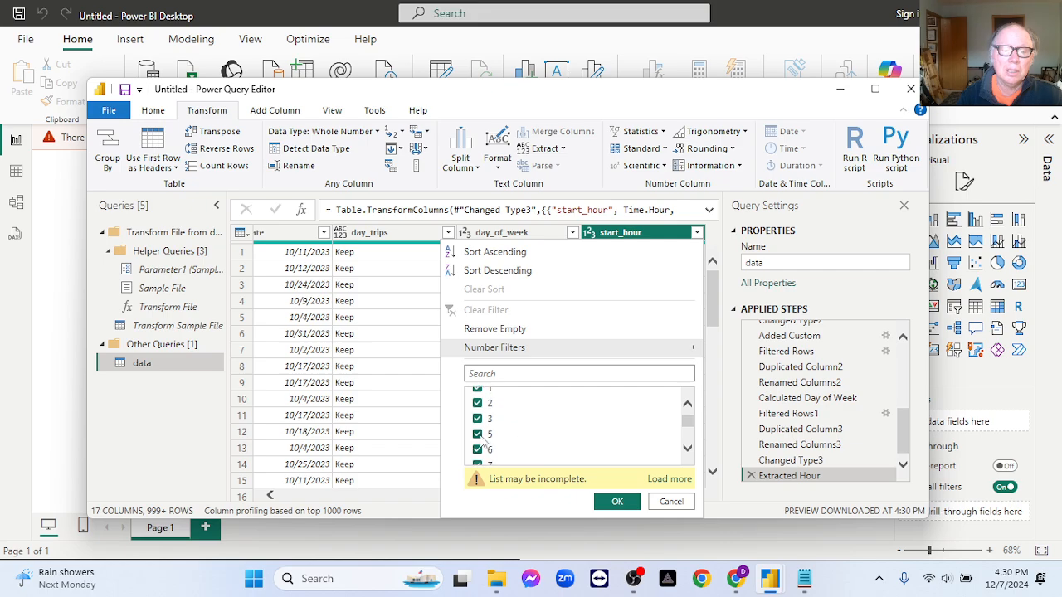
scroll(539, 423, "down", 3)
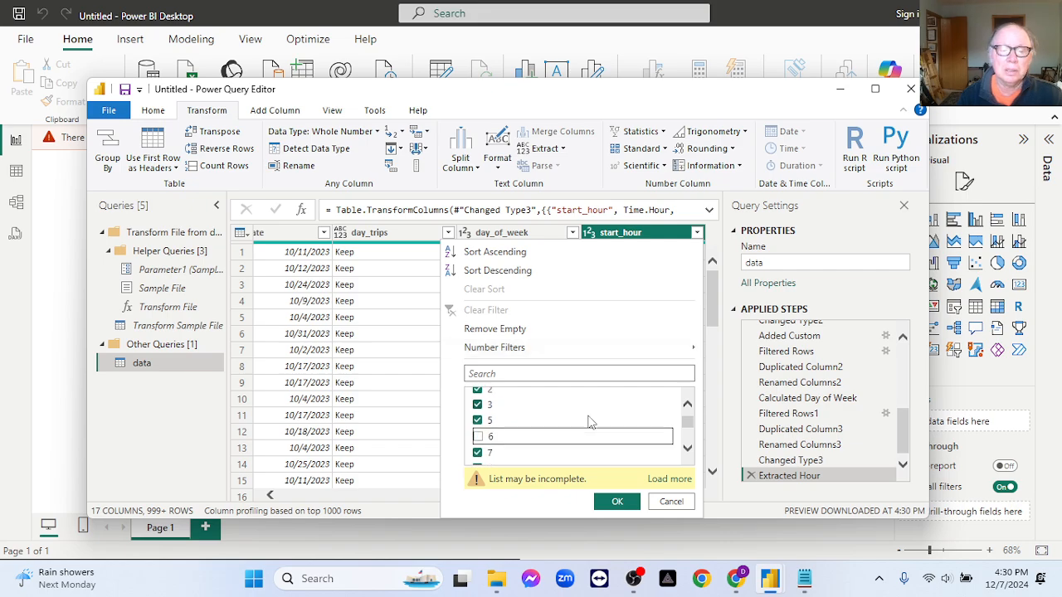
scroll(610, 436, "down", 5)
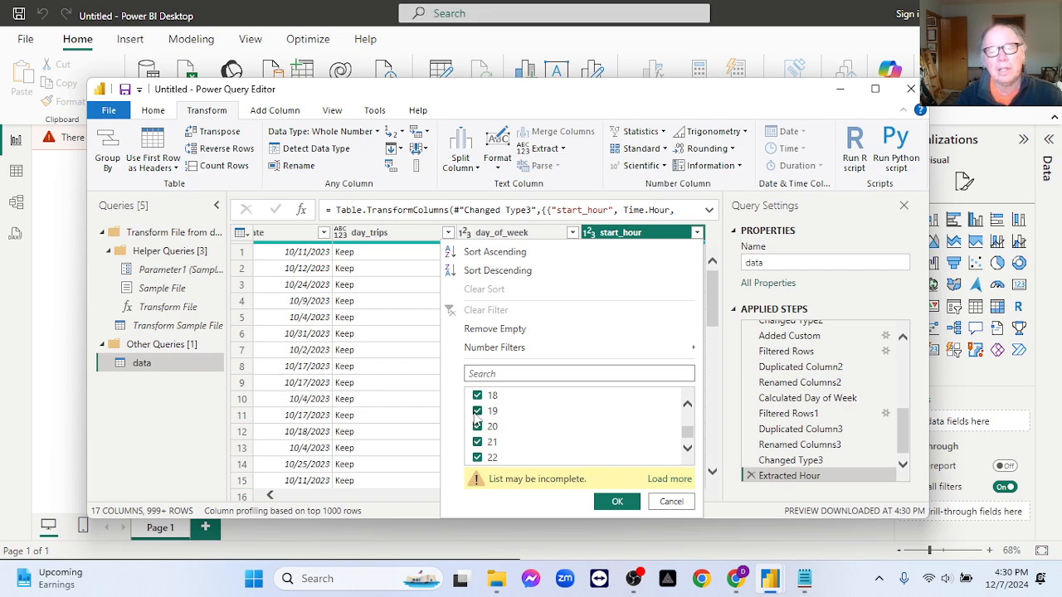
scroll(564, 427, "up", 2)
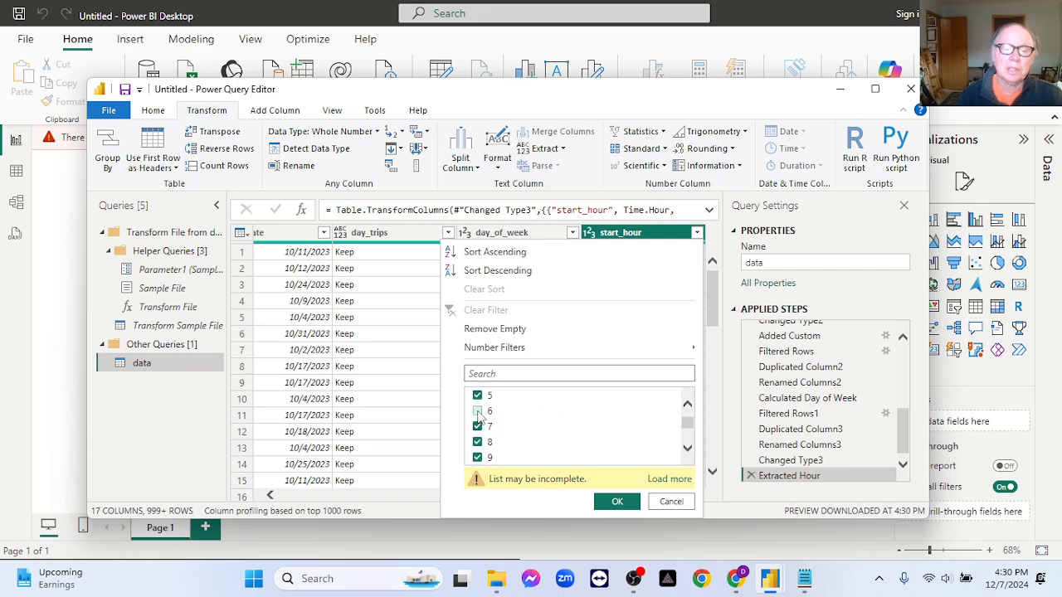
left_click(477, 412)
scroll(605, 435, "up", 2)
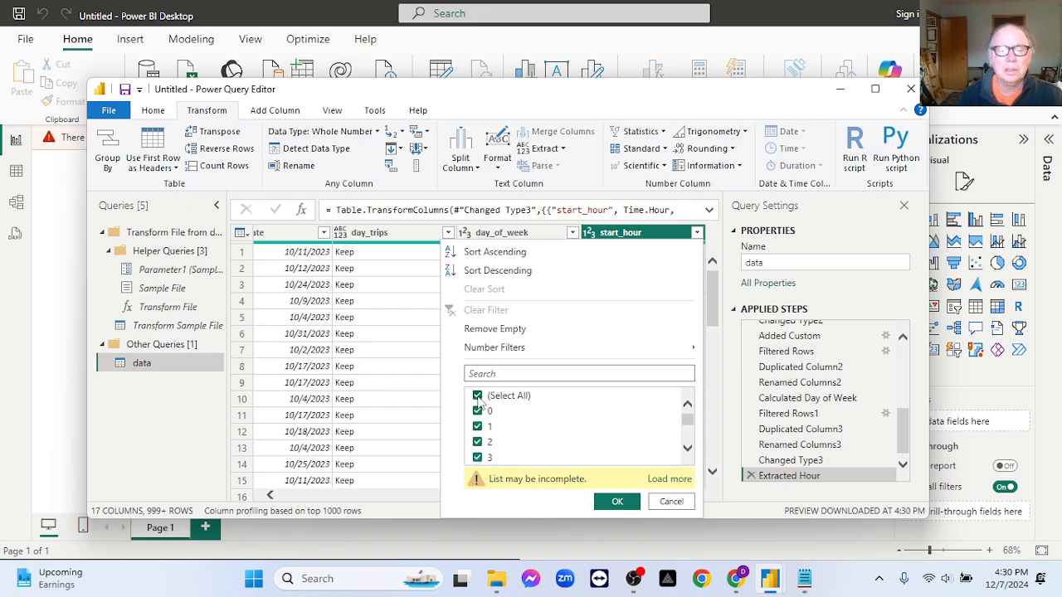
- Deselect all values in the start_hour filter and select only hours 6 through 10
left_click(478, 396)
scroll(552, 435, "down", 1)
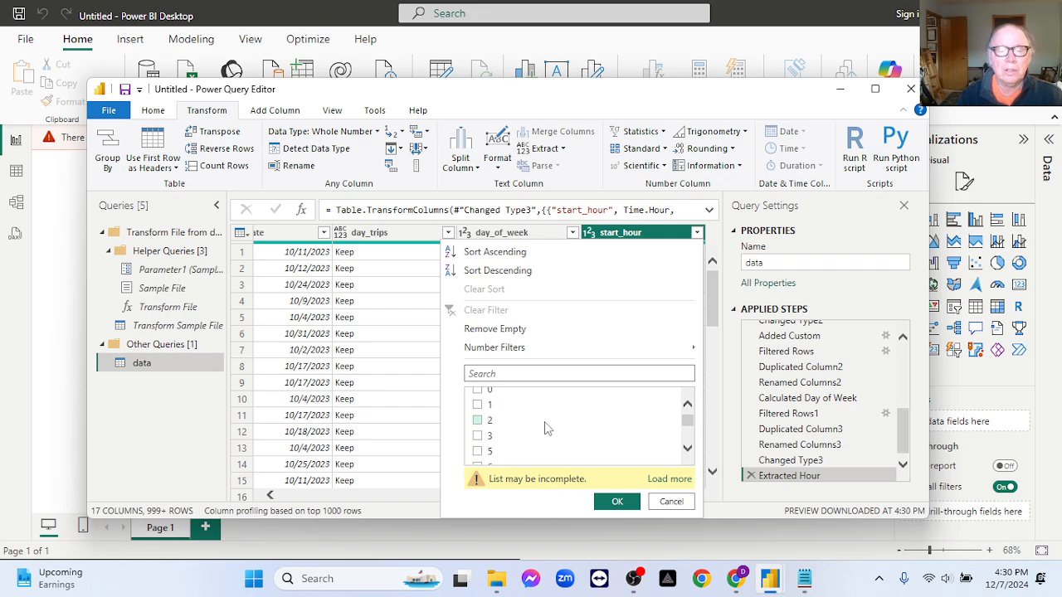
left_click(478, 451)
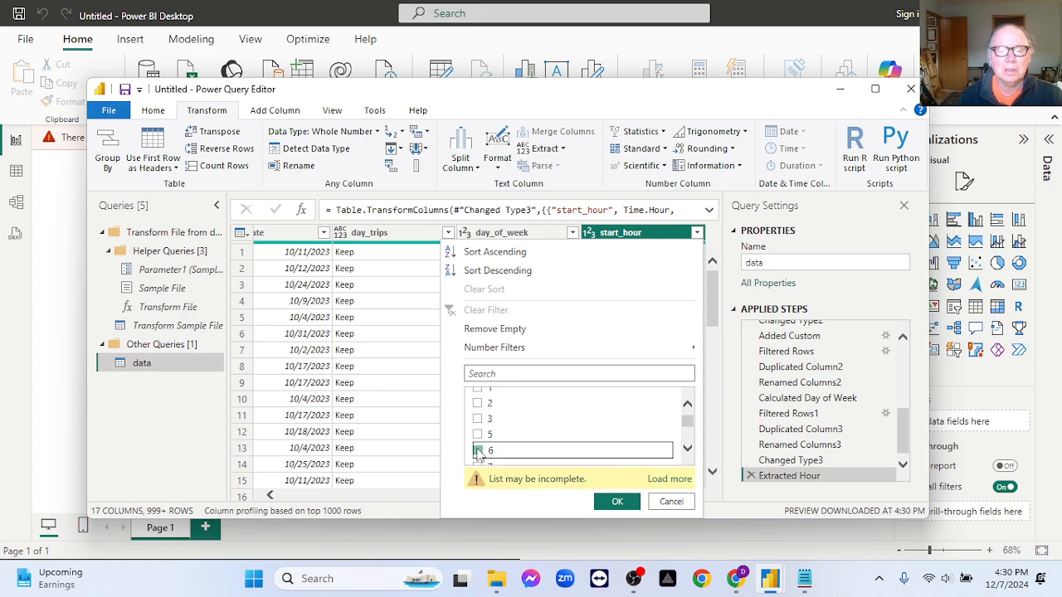
scroll(479, 456, "down", 1)
left_click(478, 453)
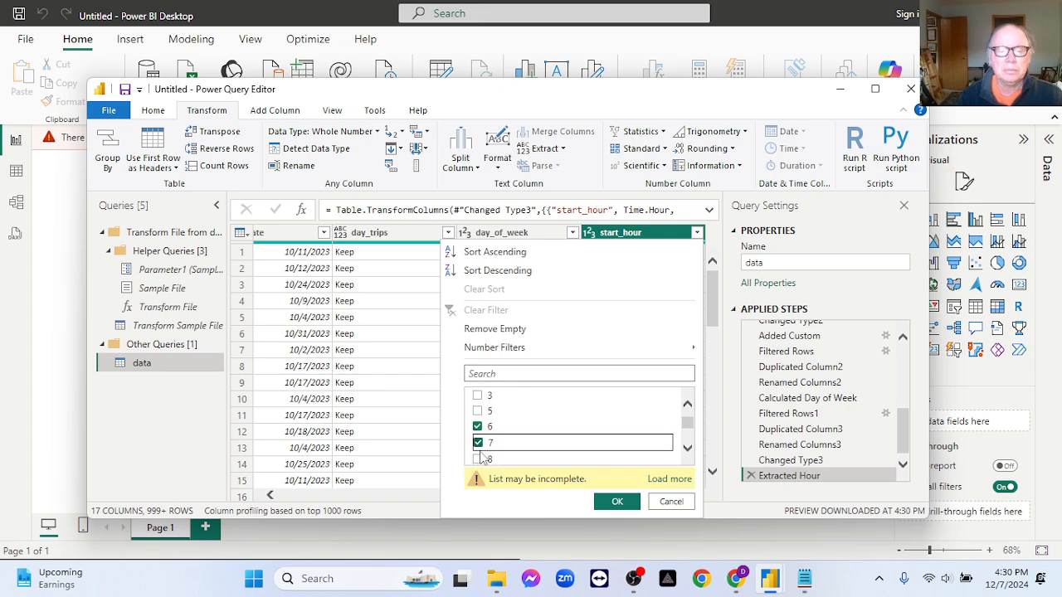
left_click(478, 461)
scroll(497, 452, "down", 2)
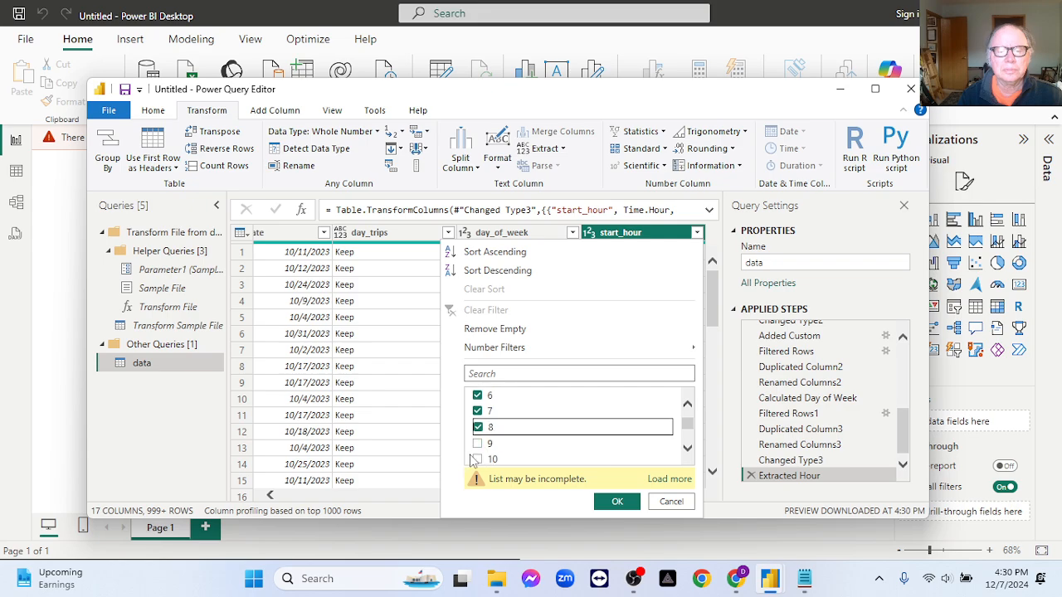
left_click(478, 445)
left_click(478, 461)
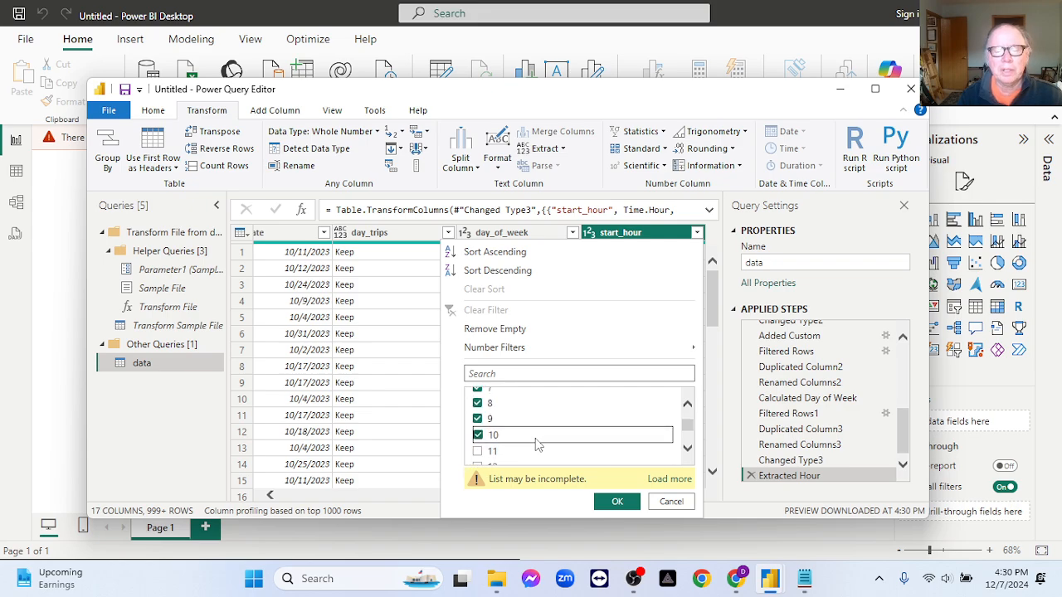
- Add hours 11 through 18 to the start_hour filter selection and apply the filter
scroll(538, 445, "down", 1)
left_click(478, 443)
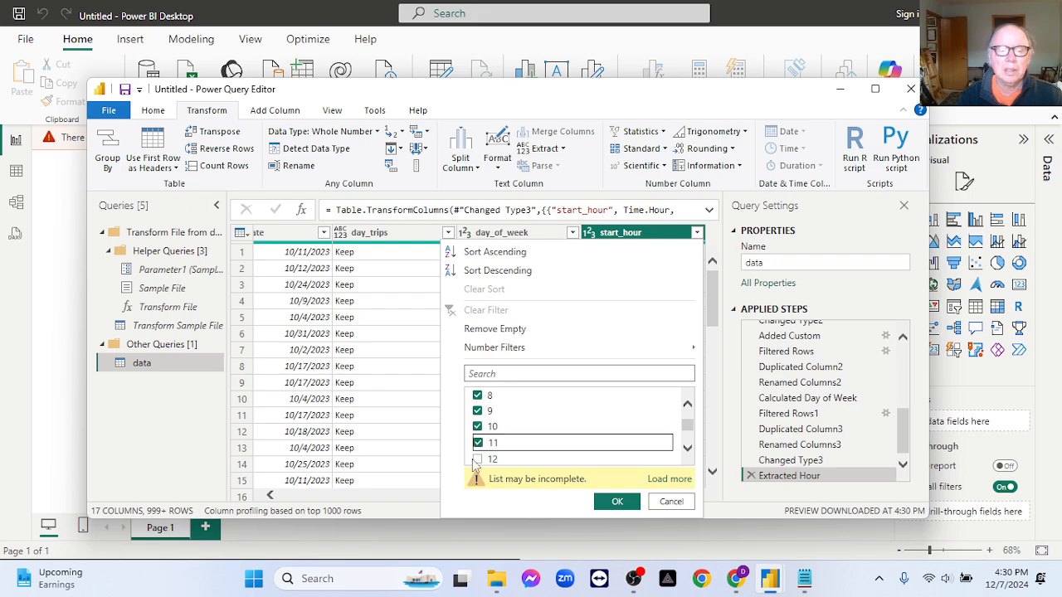
left_click(536, 445)
scroll(537, 445, "down", 1)
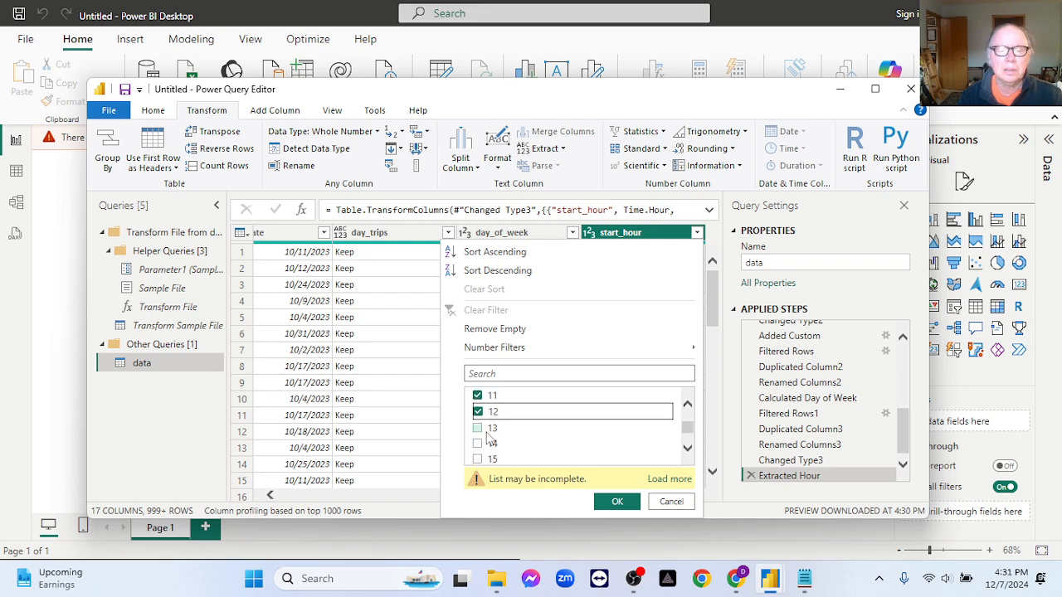
left_click(478, 428)
left_click(478, 444)
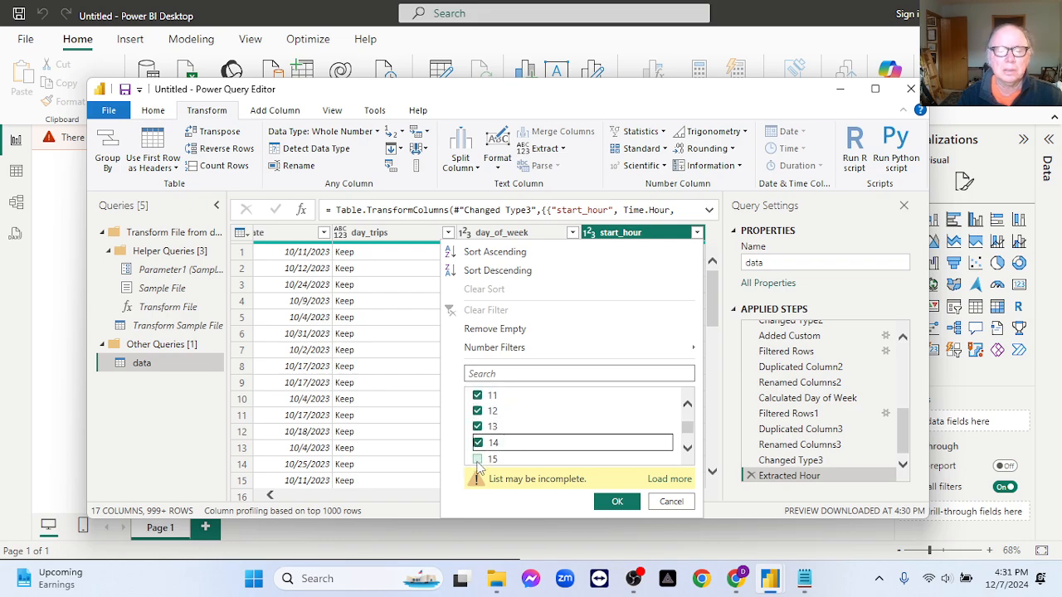
left_click(478, 458)
scroll(551, 445, "down", 3)
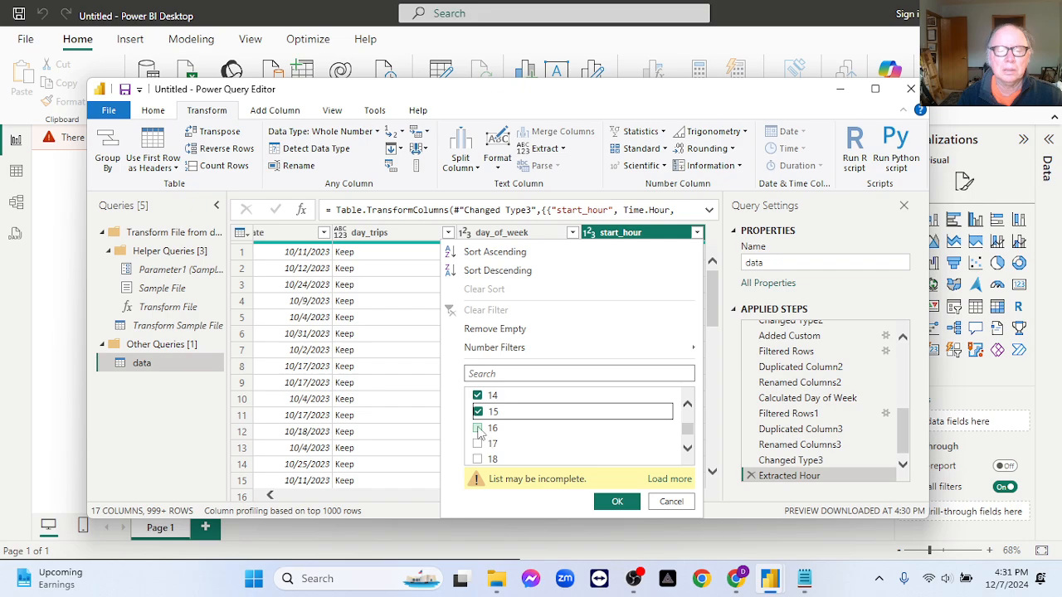
left_click(478, 428)
left_click(478, 443)
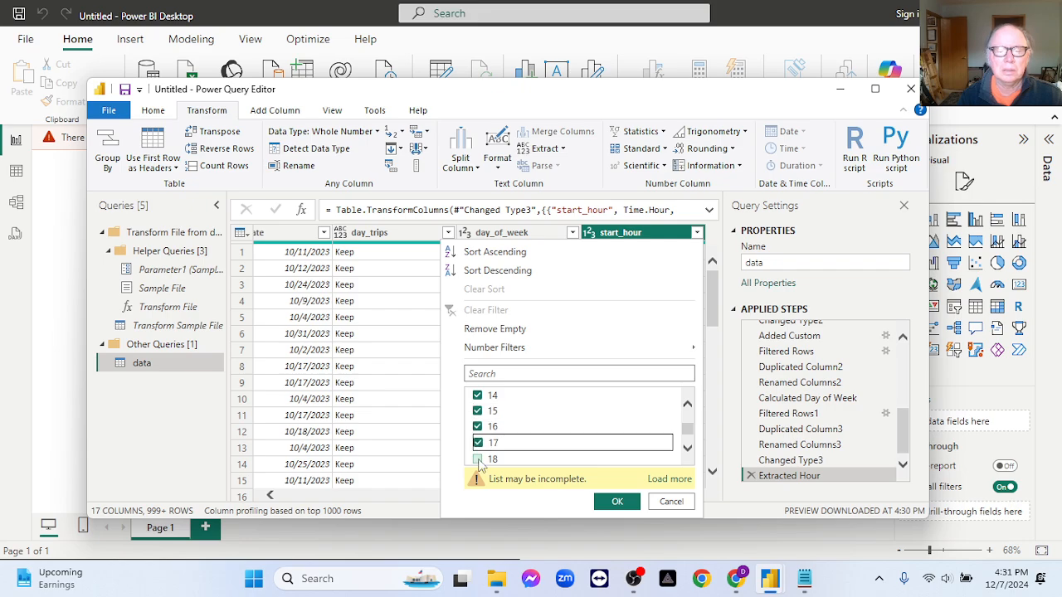
left_click(477, 458)
left_click(614, 501)
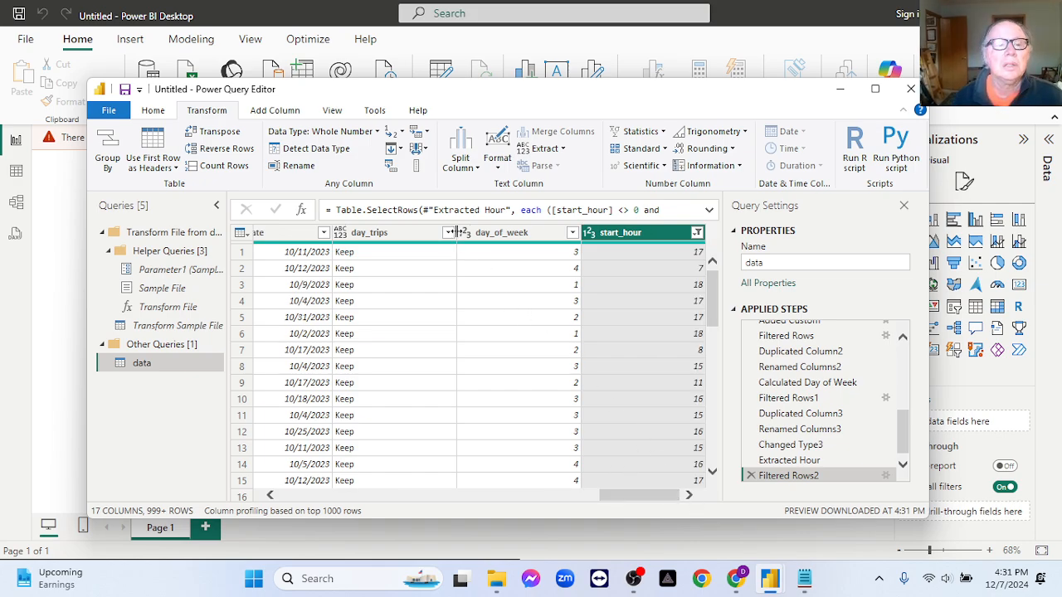
- Count the rows remaining in the filtered data query
left_click(230, 168)
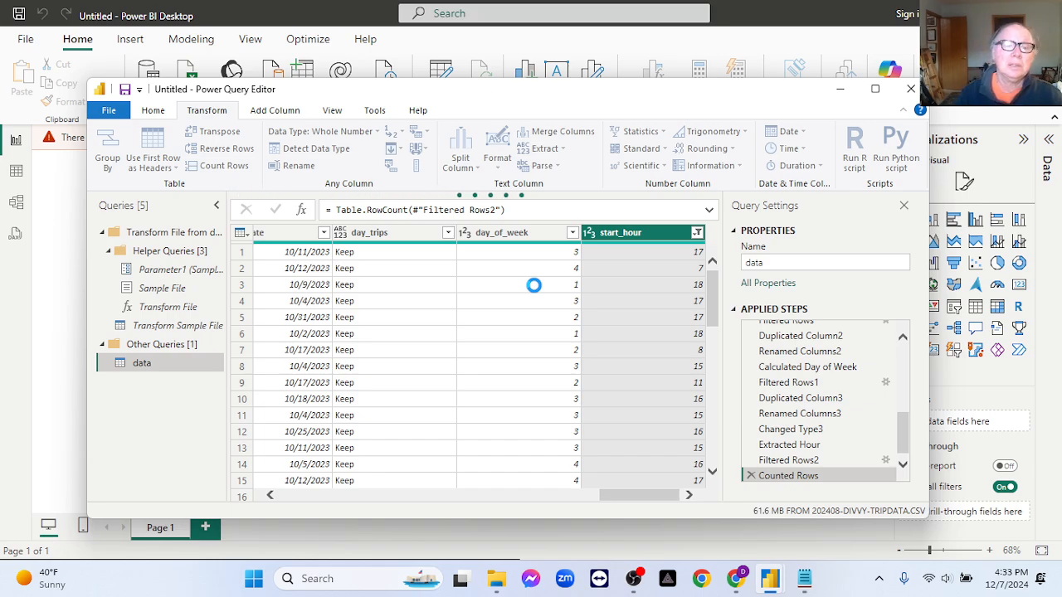
left_click(634, 578)
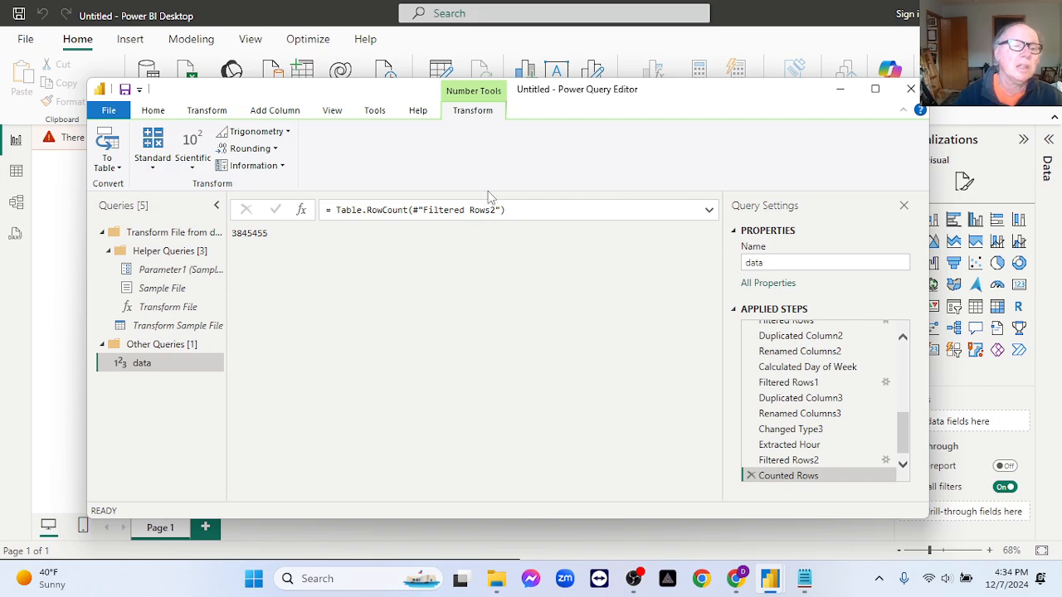
- In Notepad, record the filtered row count as a new line "clean: 3,845,455" below the 12 months figure
double_click(260, 234)
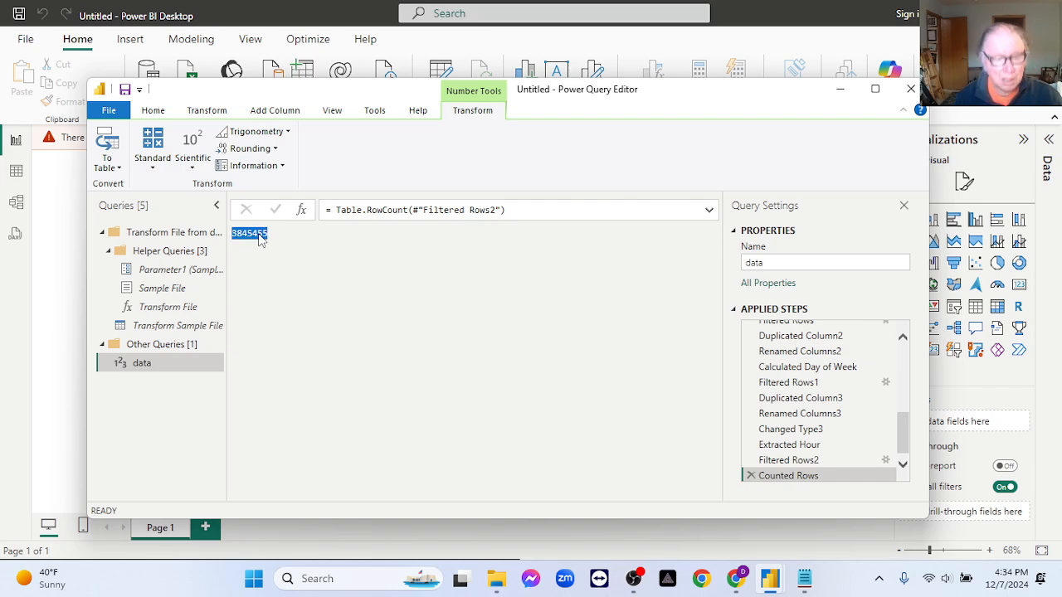
key("alt+Tab")
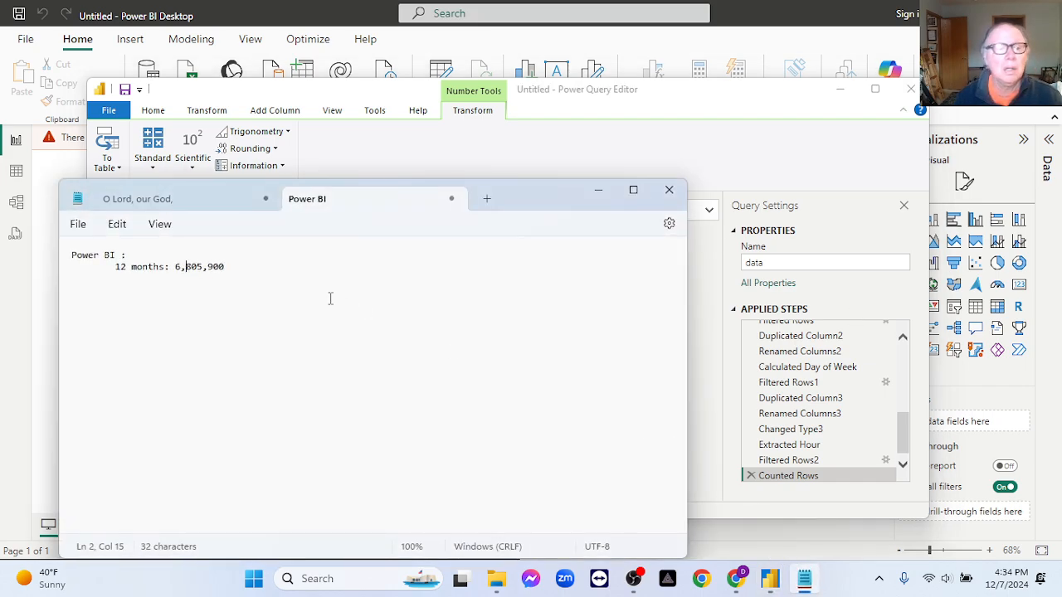
left_click(262, 267)
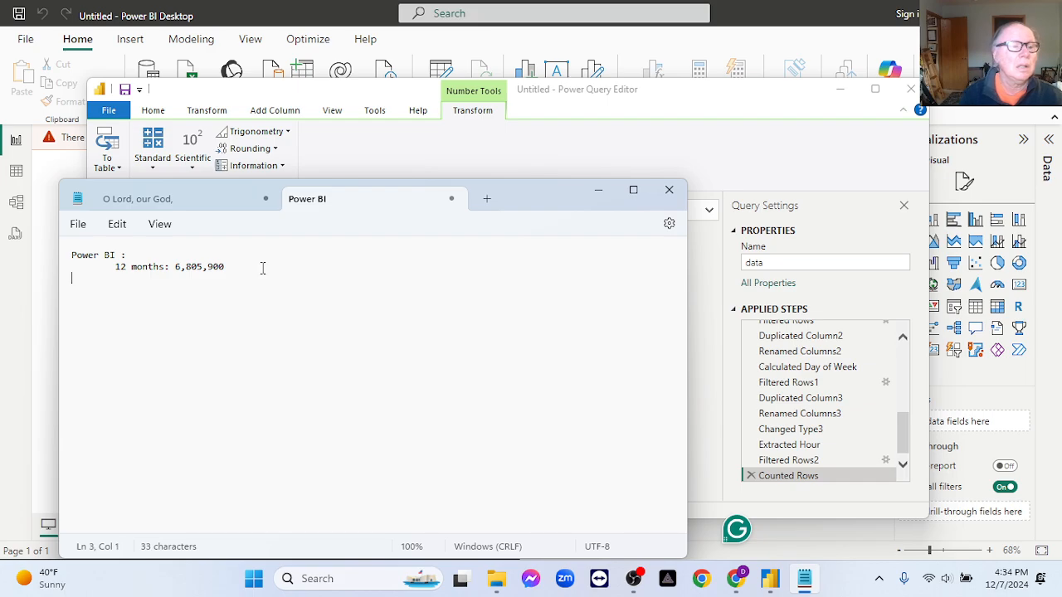
key("Tab")
type("clean")
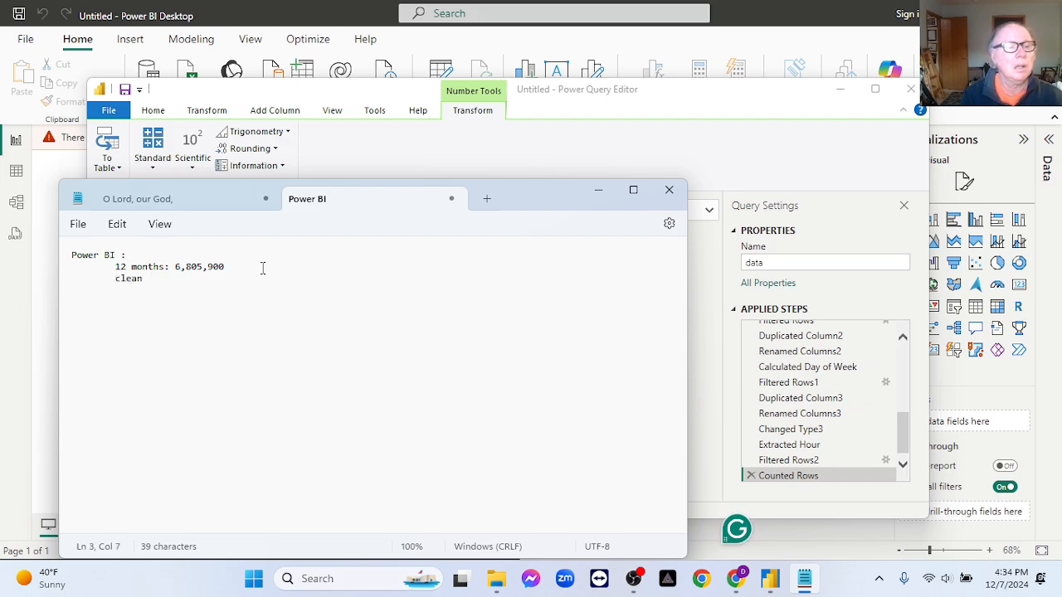
type(":     ")
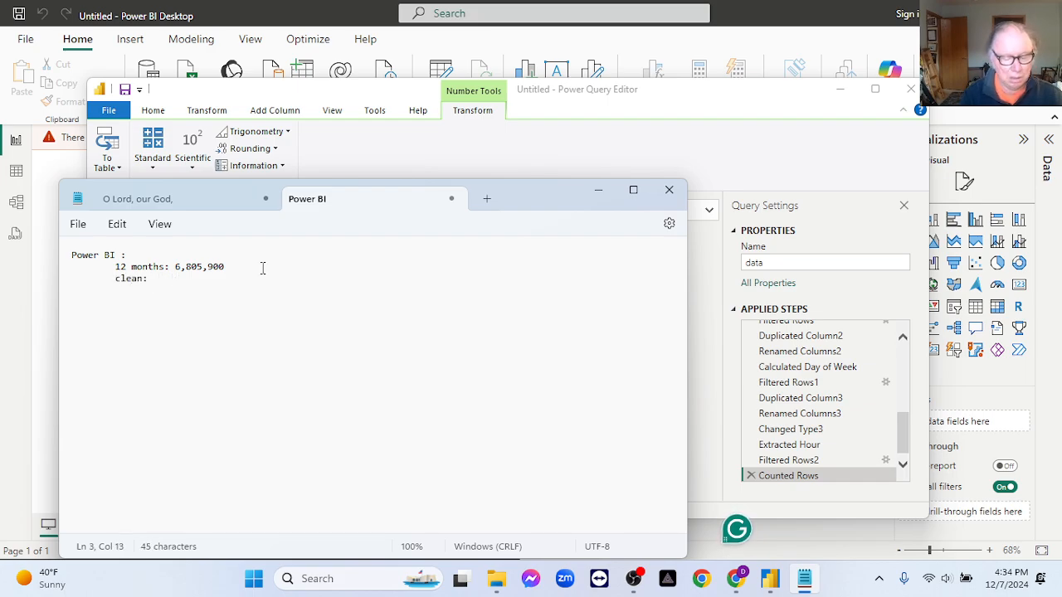
type("3845455")
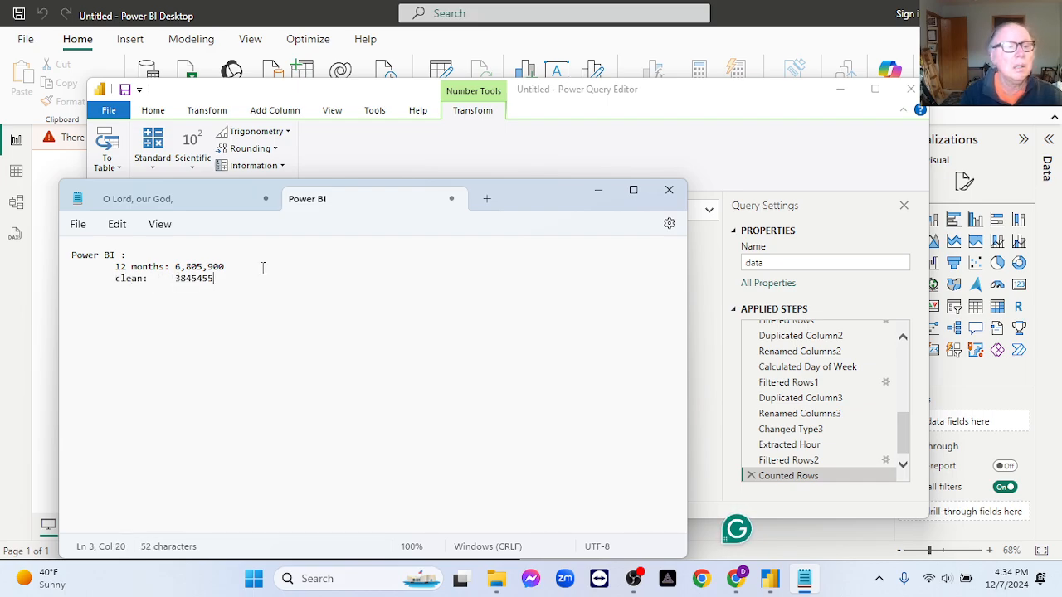
left_click(197, 279)
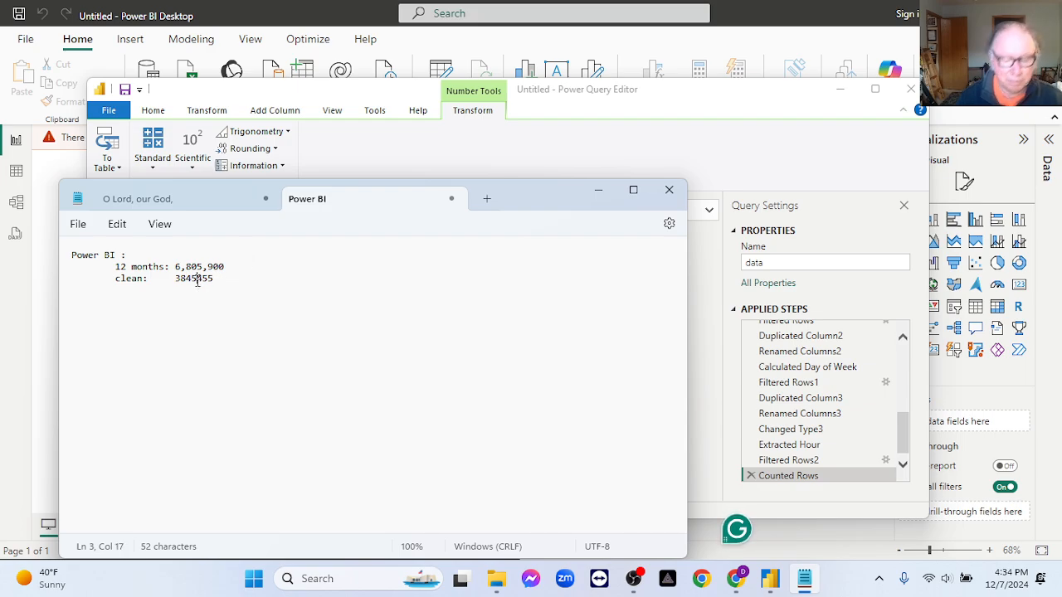
type(",")
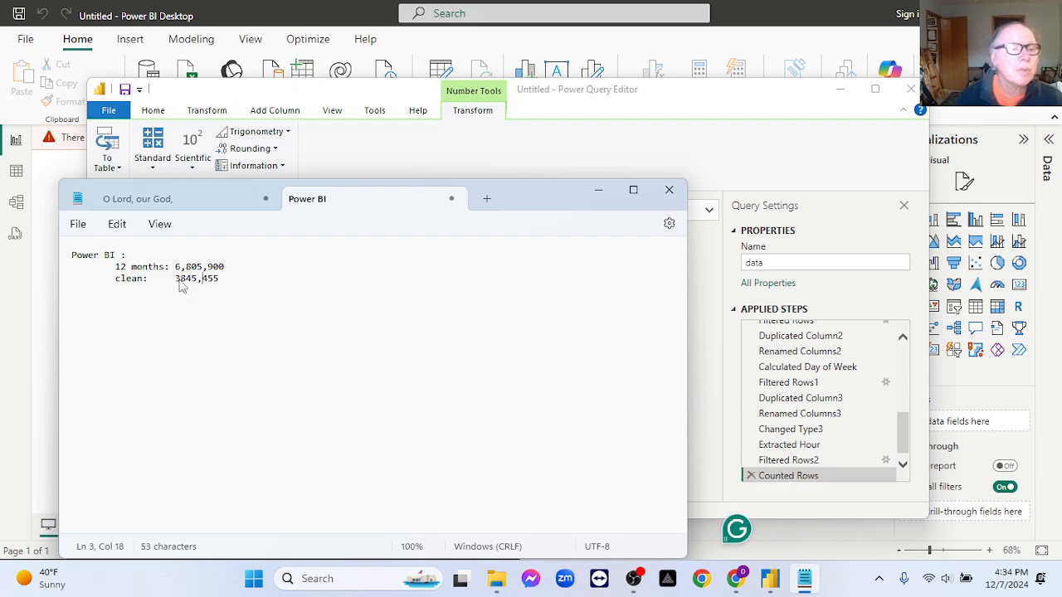
left_click(178, 279)
type(",")
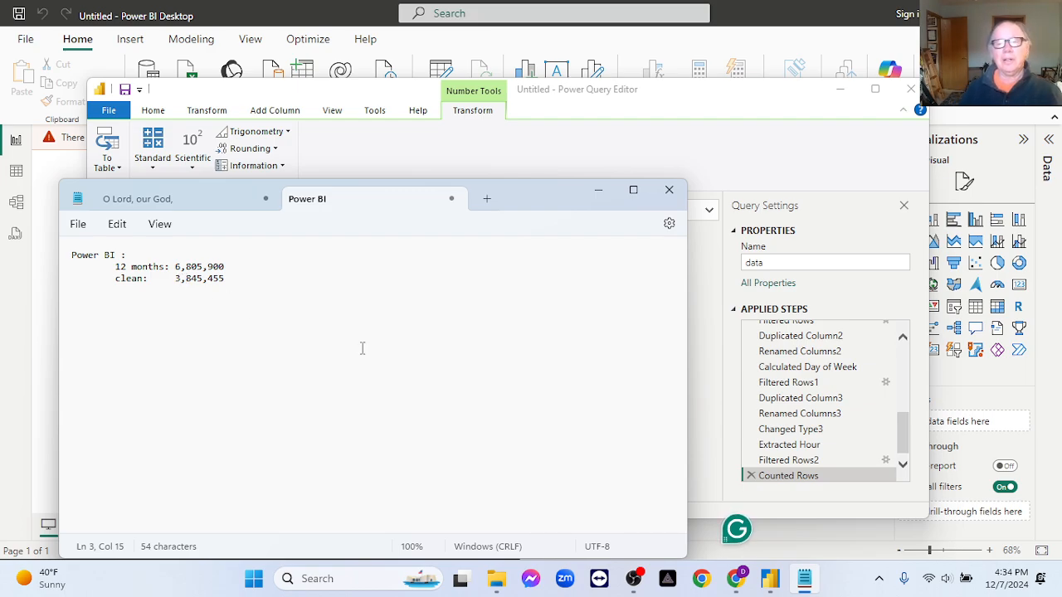
- Close Notepad and delete the Counted Rows step from the data query in Power Query Editor
left_click(668, 189)
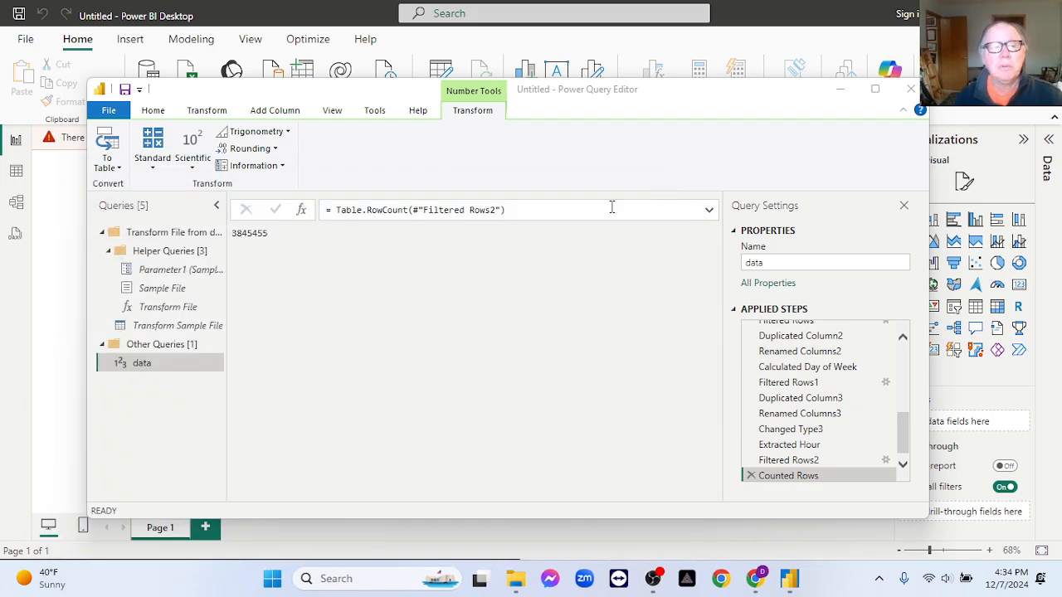
left_click(751, 475)
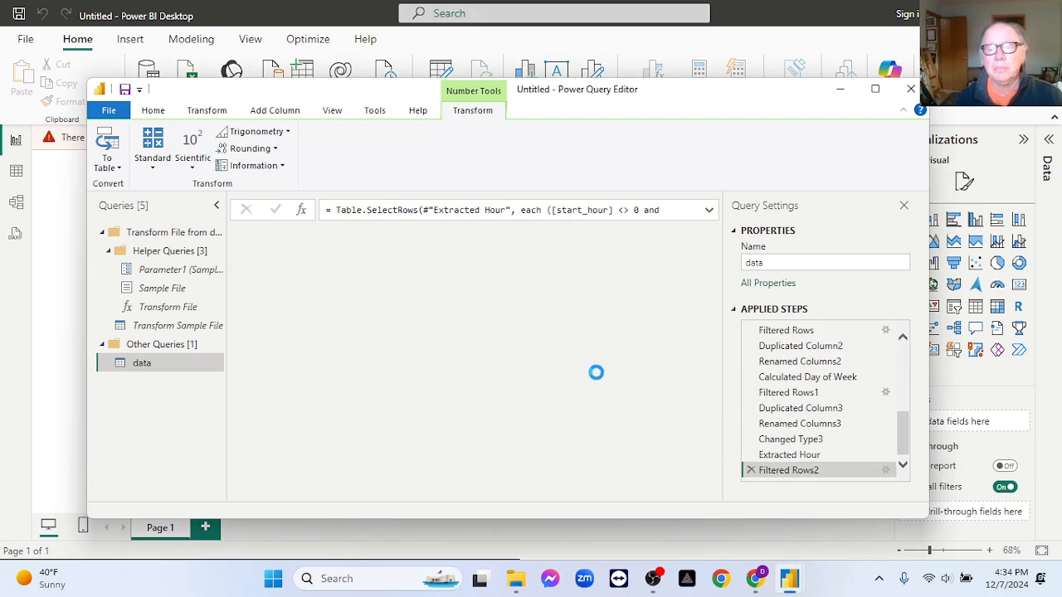
left_click_drag(354, 497, 708, 496)
left_click(516, 240)
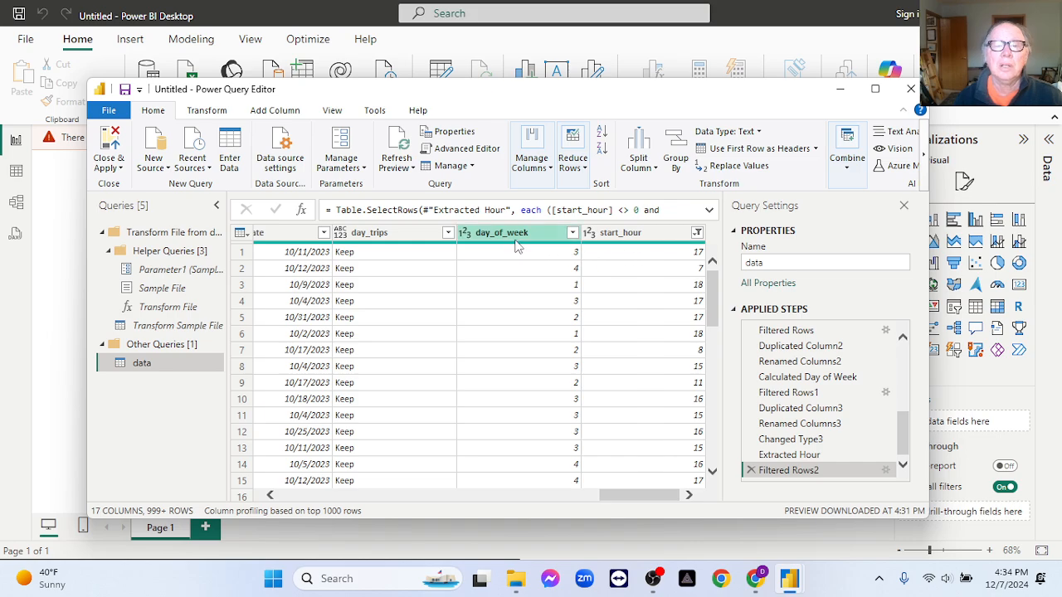
right_click(516, 240)
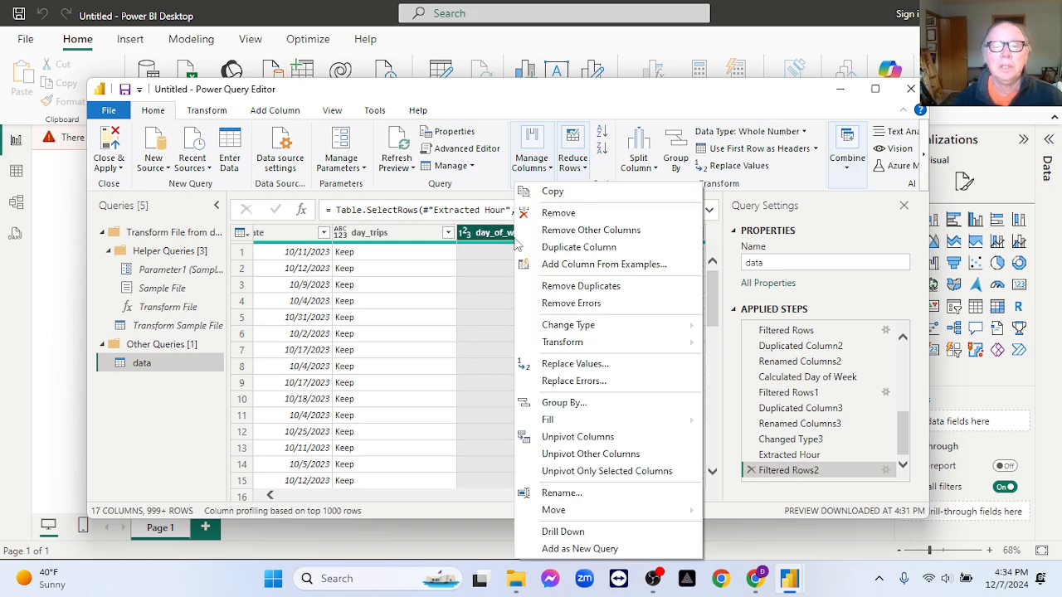
left_click(552, 248)
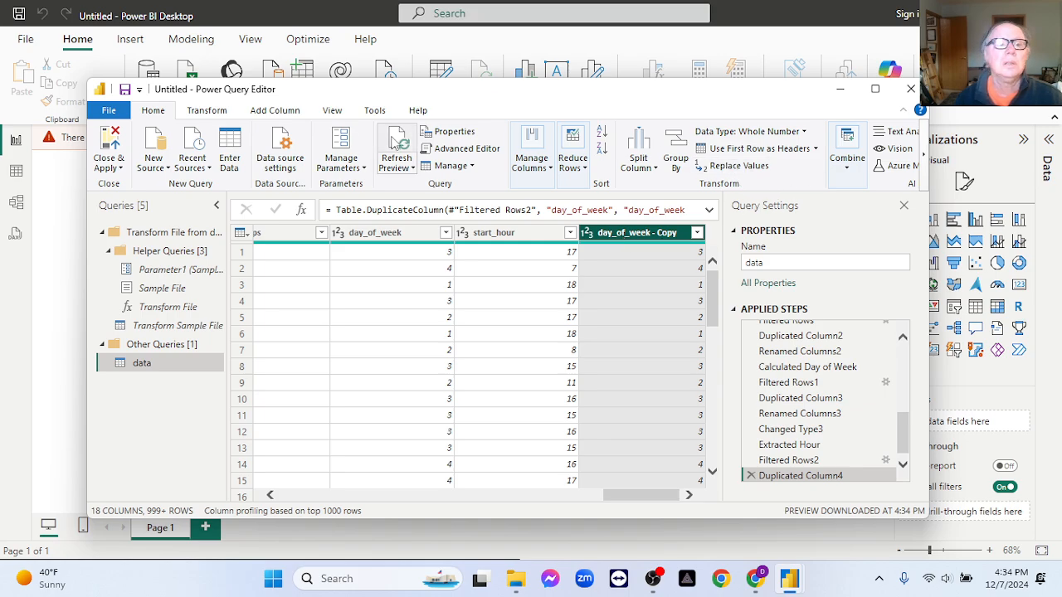
left_click(212, 111)
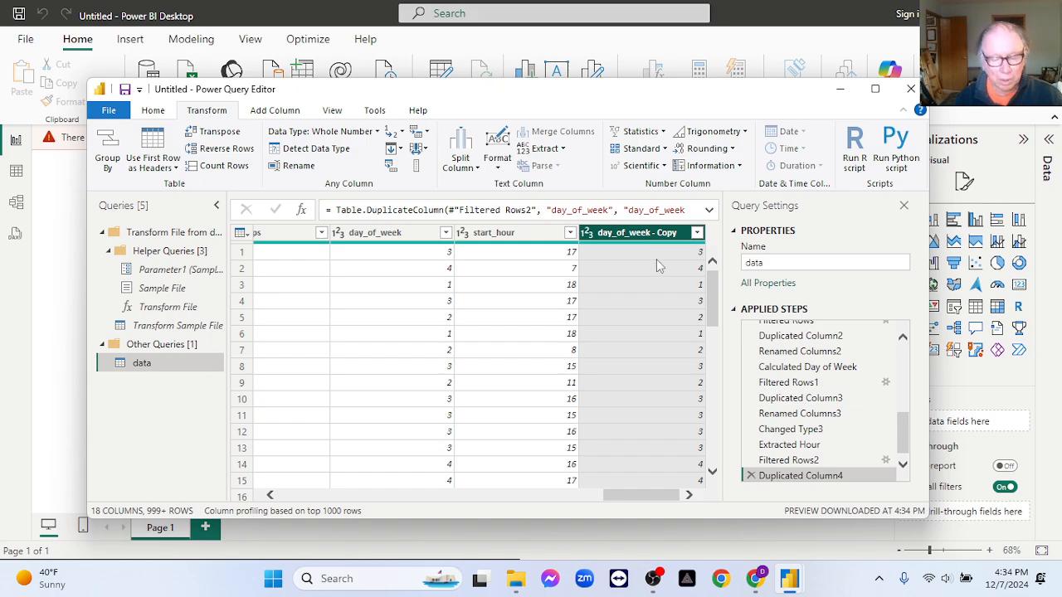
left_click(750, 476)
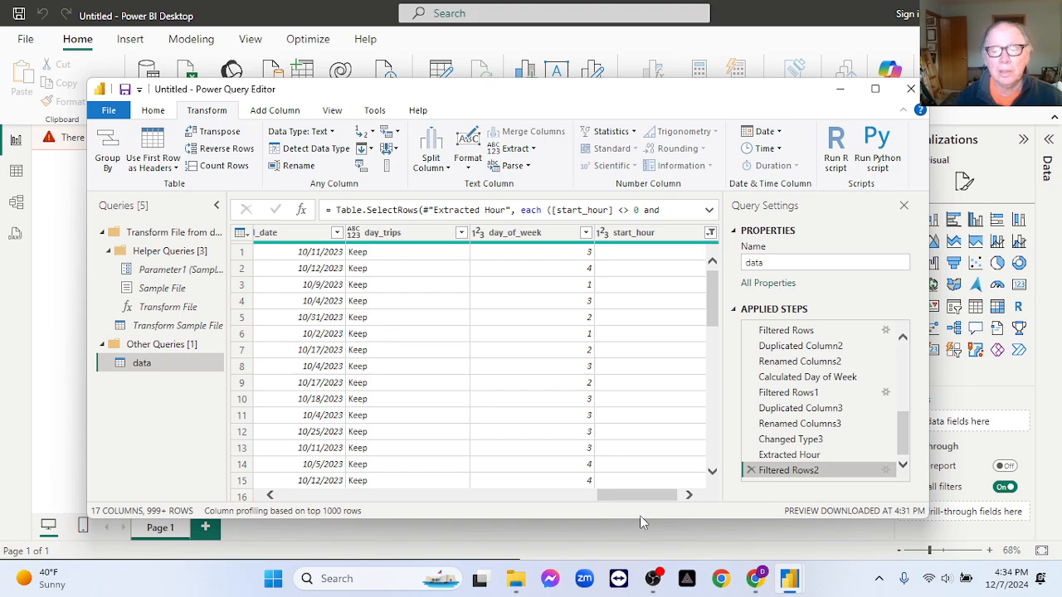
- Duplicate the start_date column and rename the copy day_name
left_click_drag(637, 504, 588, 507)
right_click(419, 238)
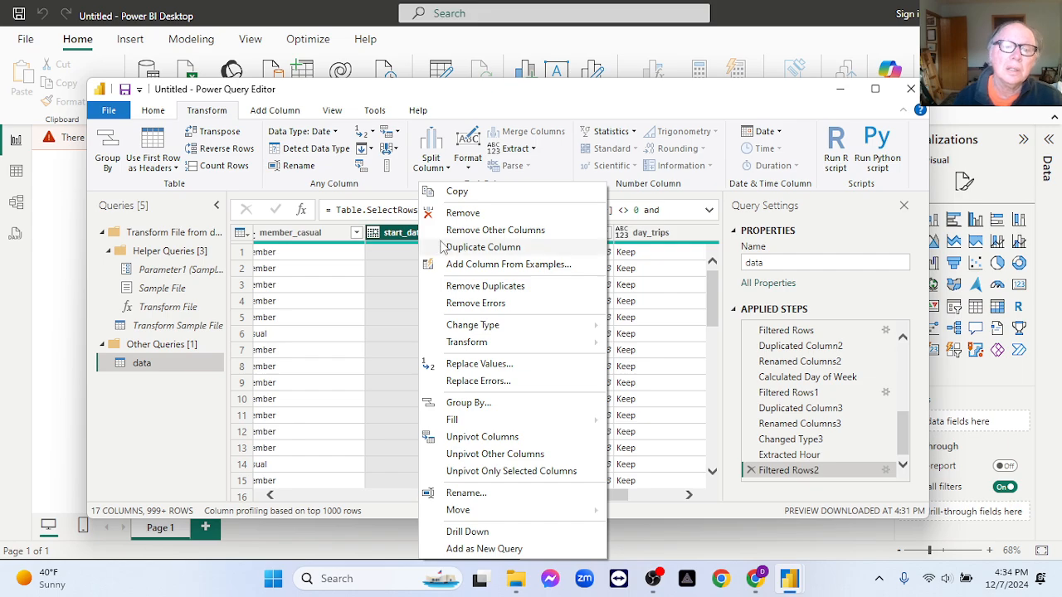
left_click(470, 248)
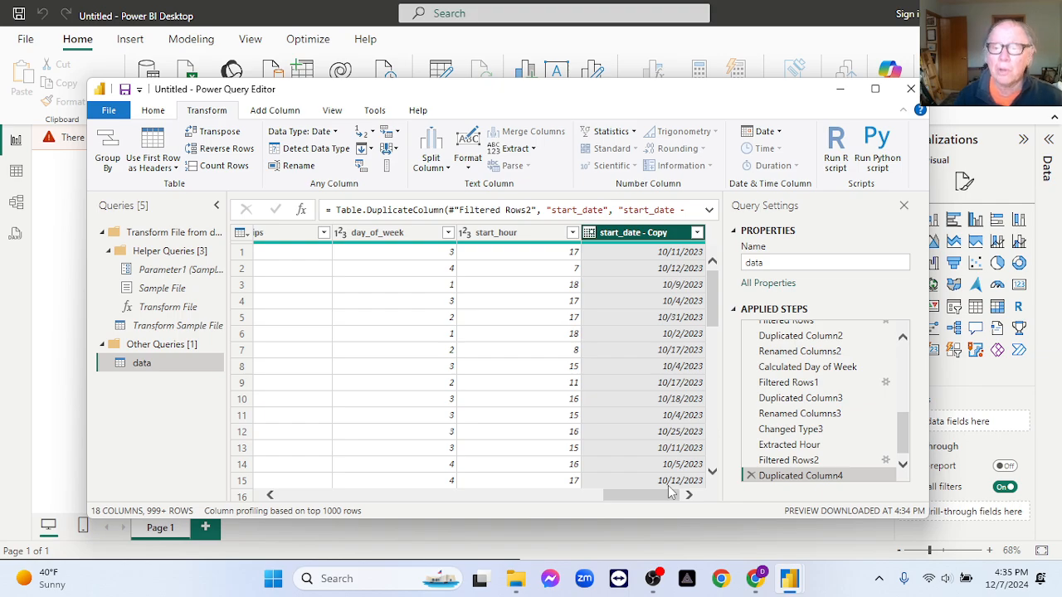
double_click(645, 233)
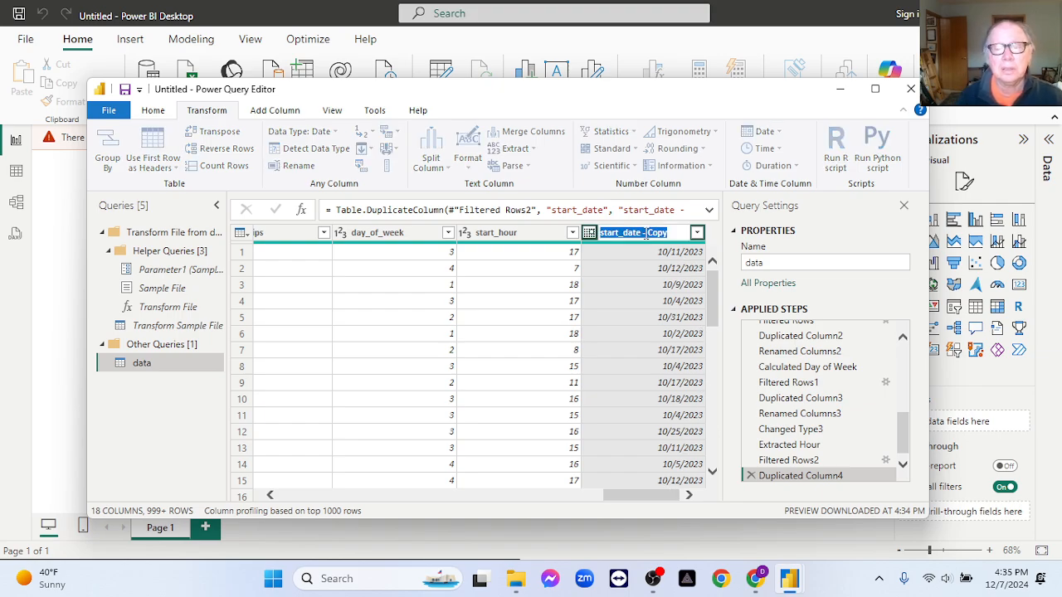
type("day")
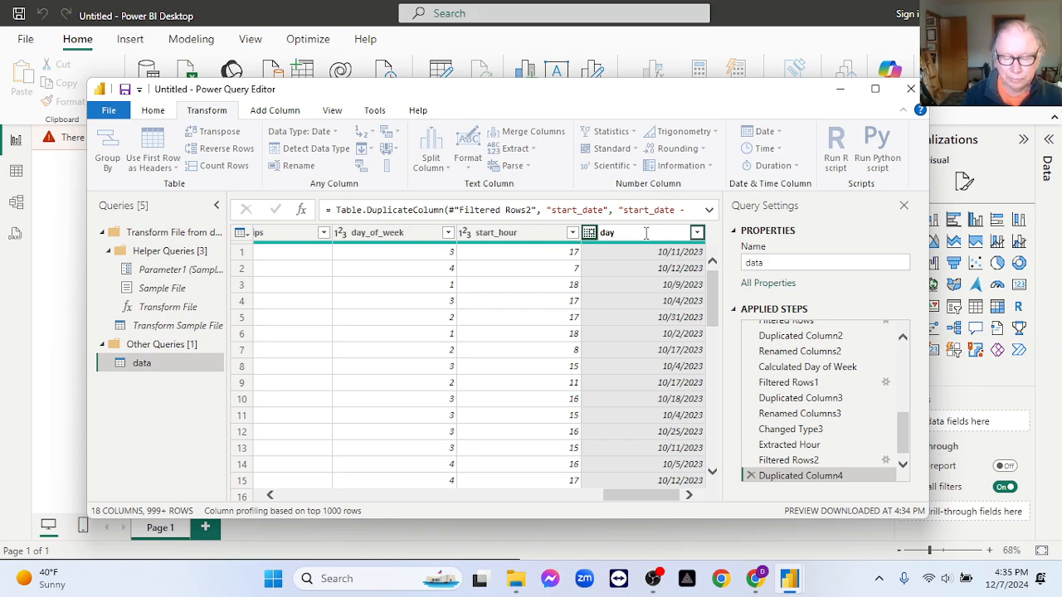
type("_name")
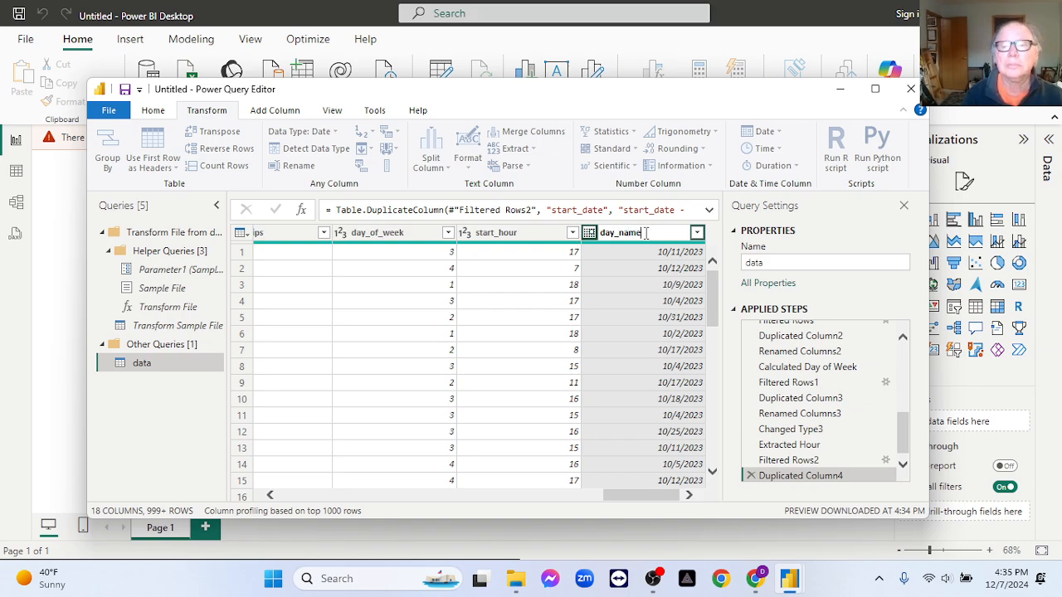
key("Return")
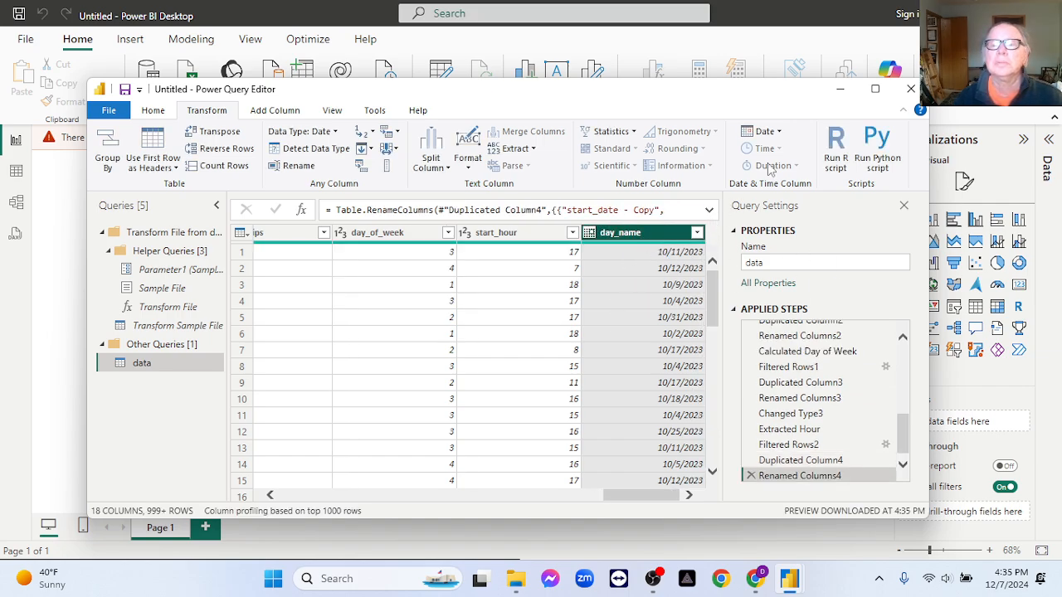
left_click(763, 131)
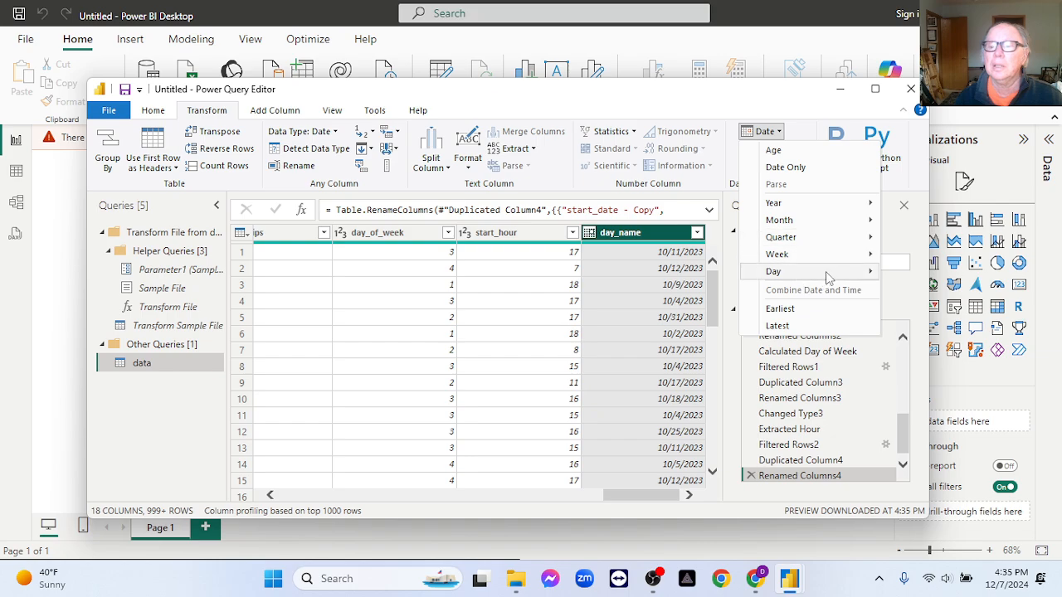
mouse_move(829, 276)
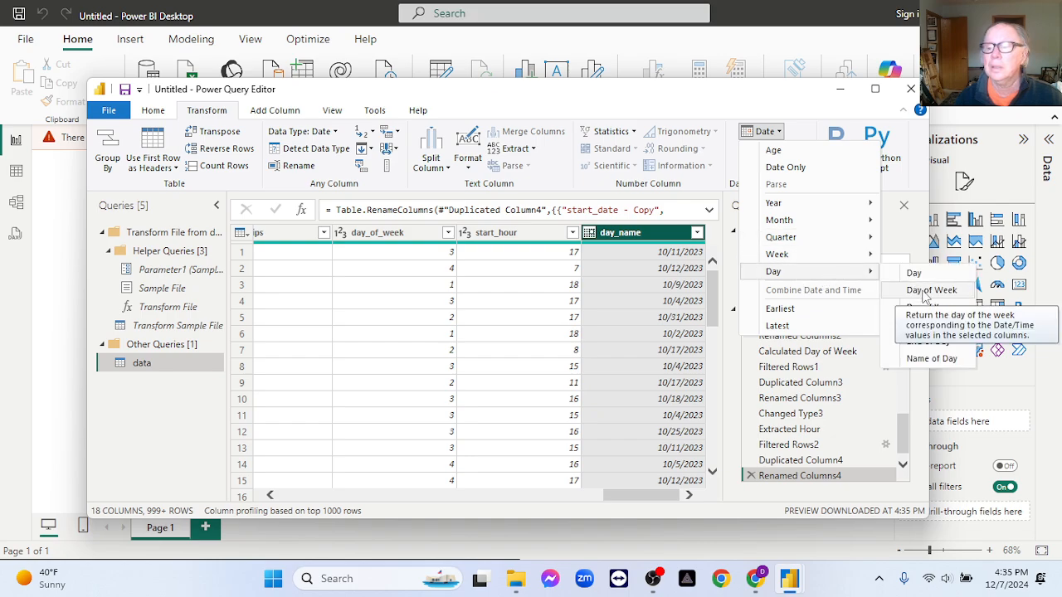
left_click(920, 292)
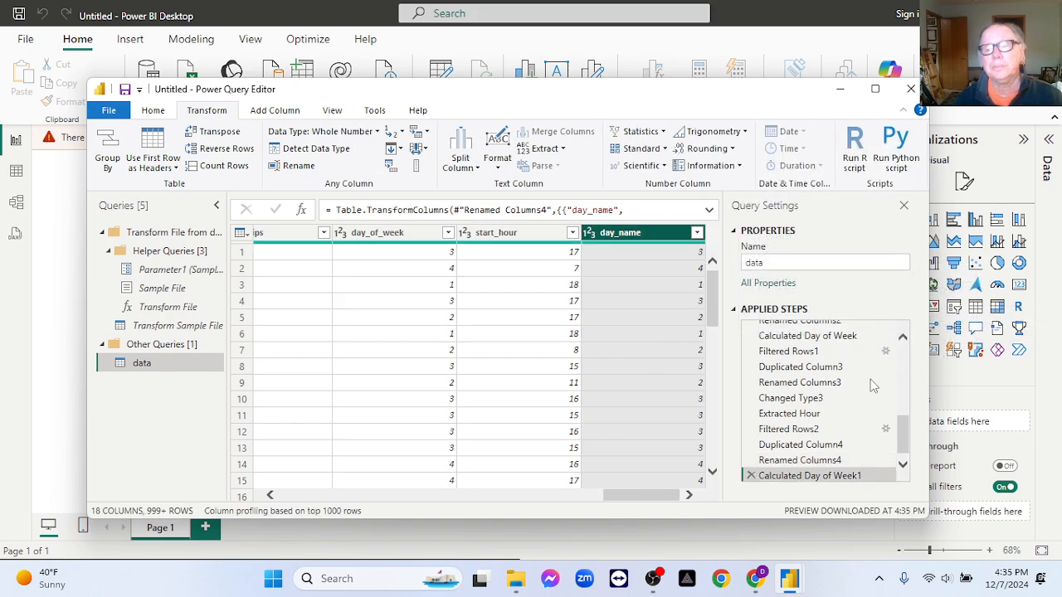
left_click(751, 475)
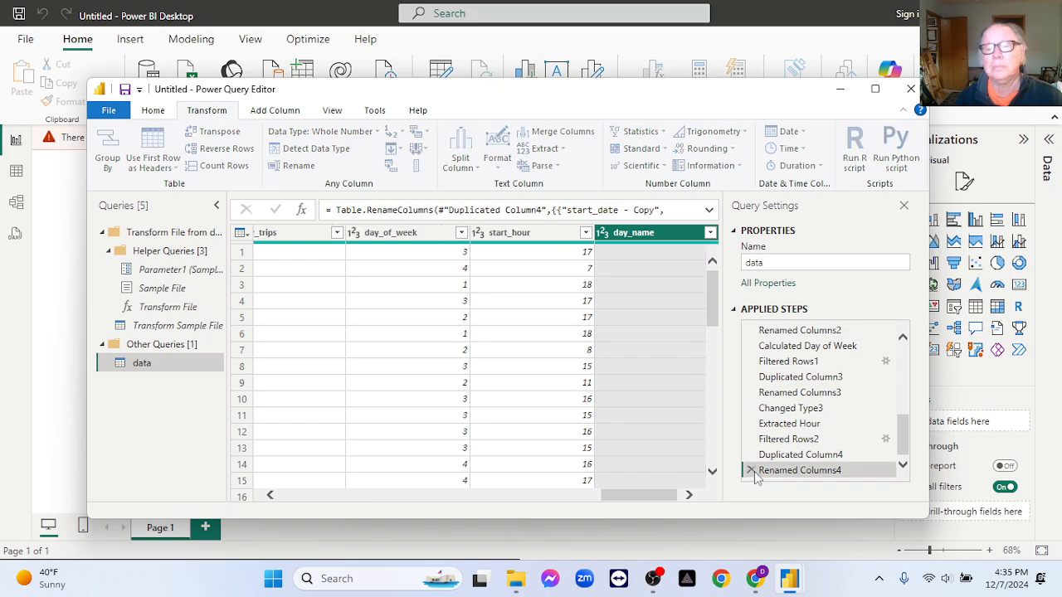
left_click(765, 131)
mouse_move(838, 273)
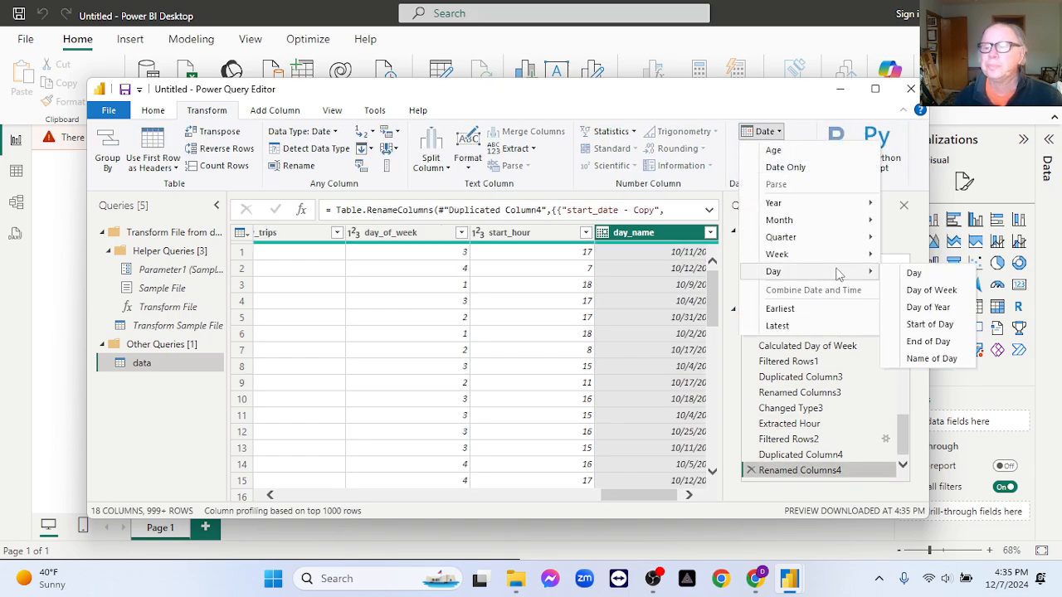
left_click(920, 290)
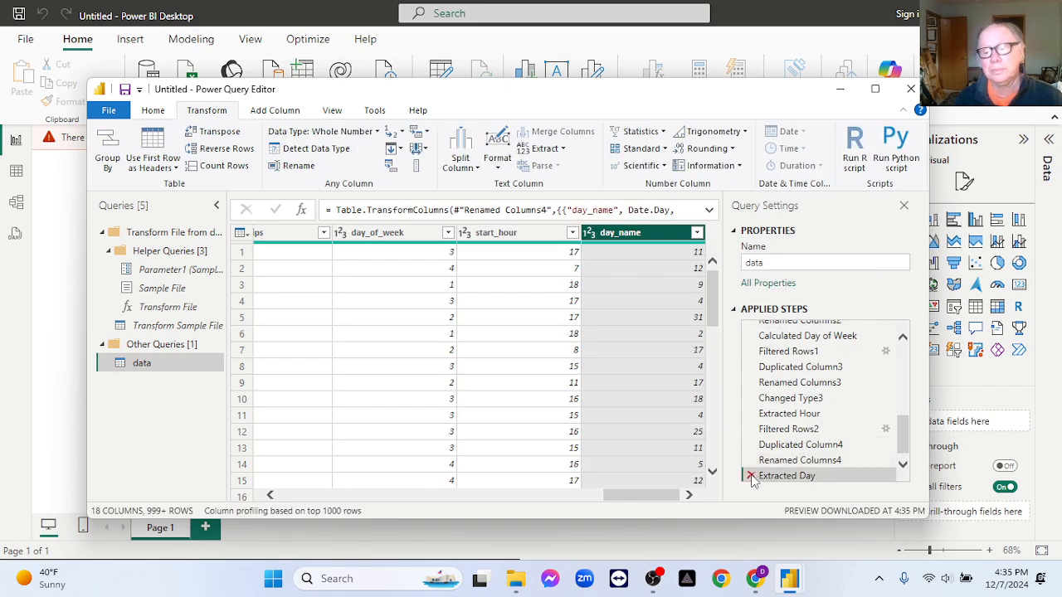
left_click(750, 474)
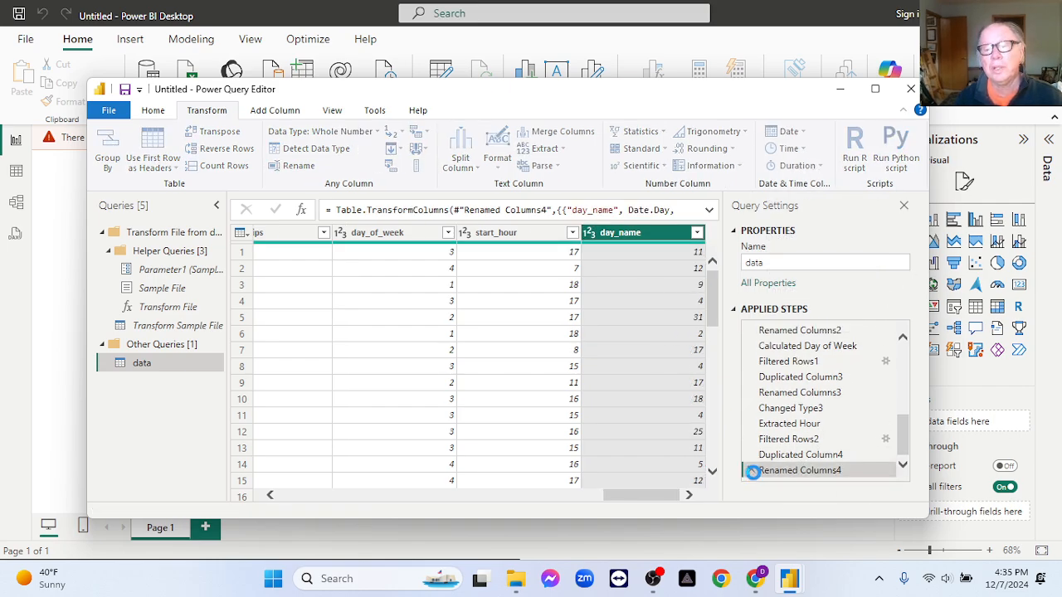
- Transform the dates in the day_name column into the name of the day
left_click(764, 131)
mouse_move(829, 274)
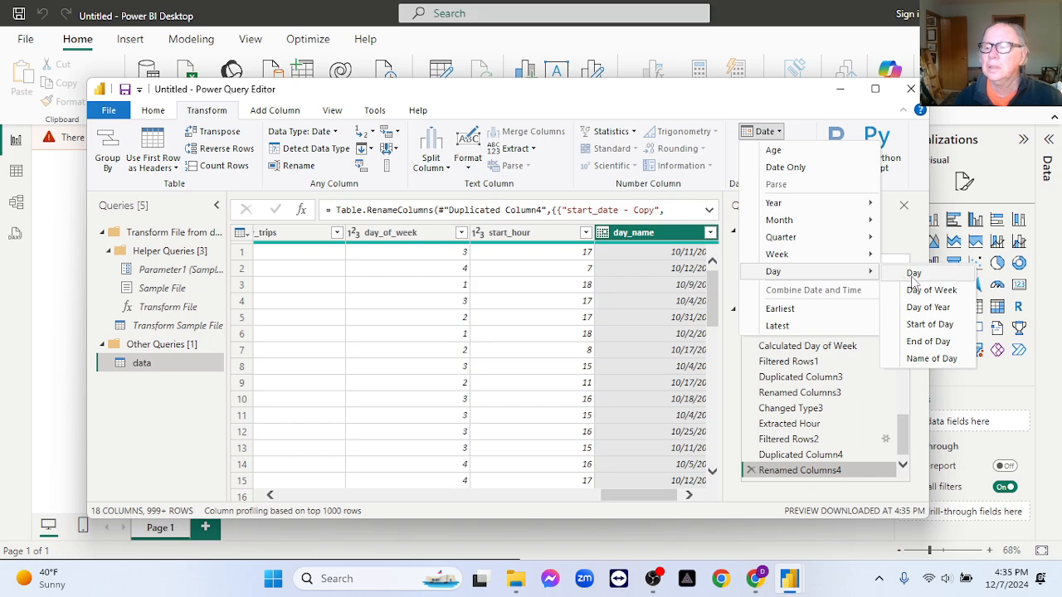
left_click(940, 358)
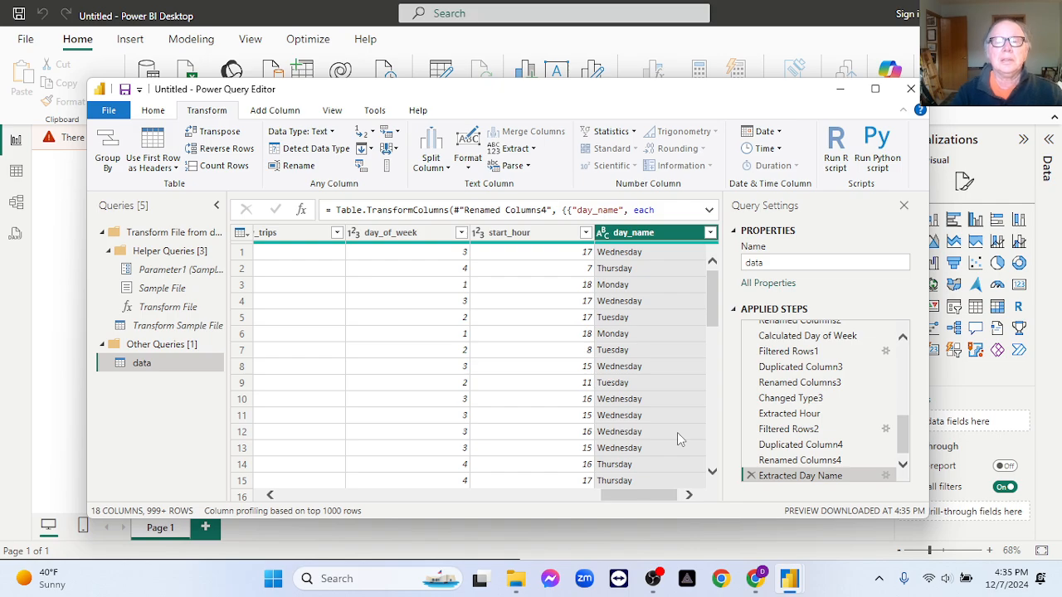
scroll(467, 454, "down", 1)
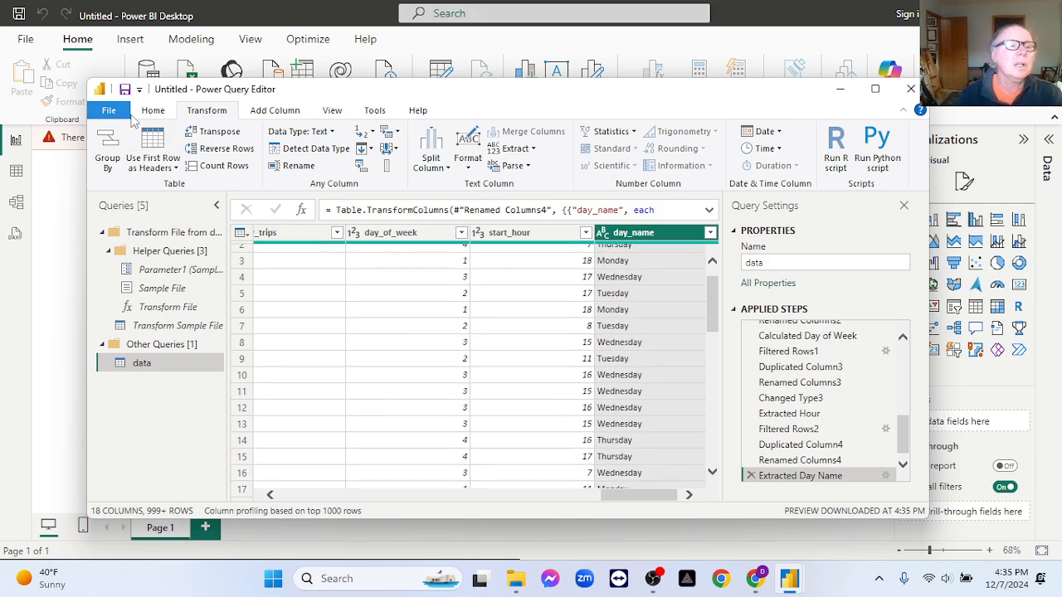
- Close Power Query Editor and apply the pending query changes to load the data into the model
left_click(154, 115)
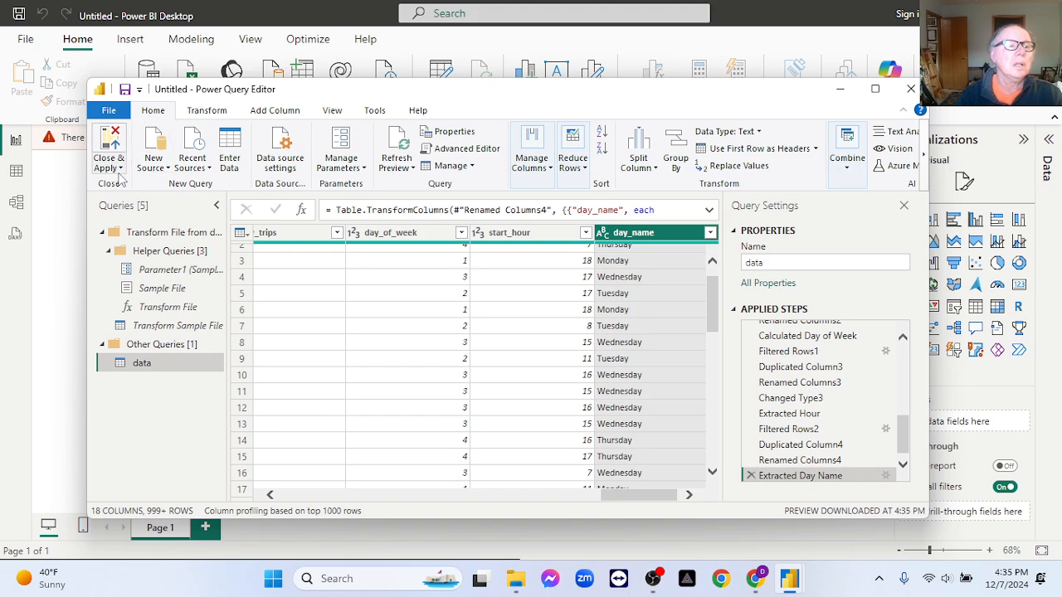
left_click(116, 166)
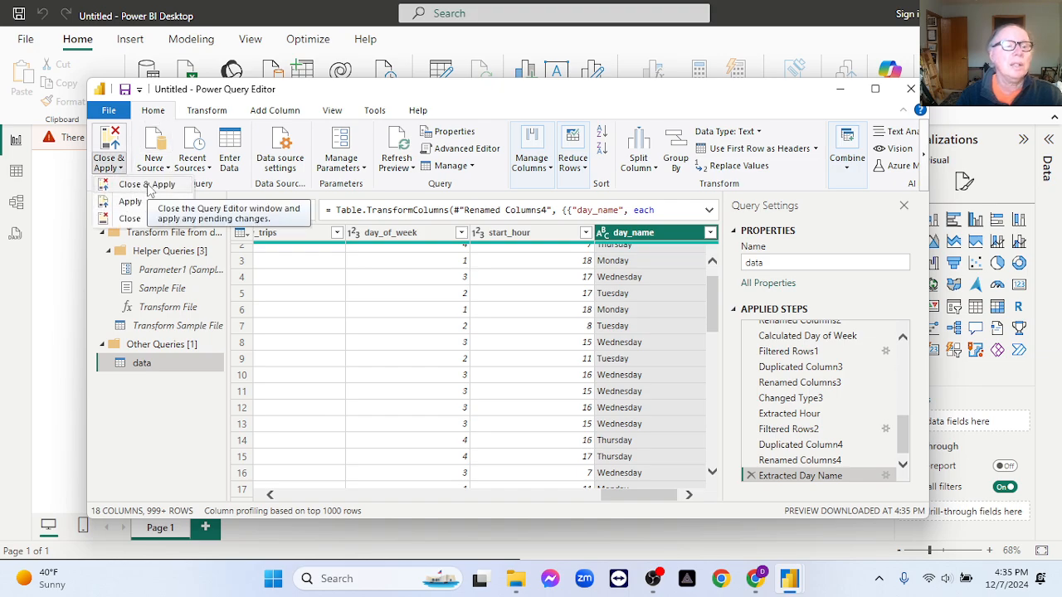
left_click(129, 218)
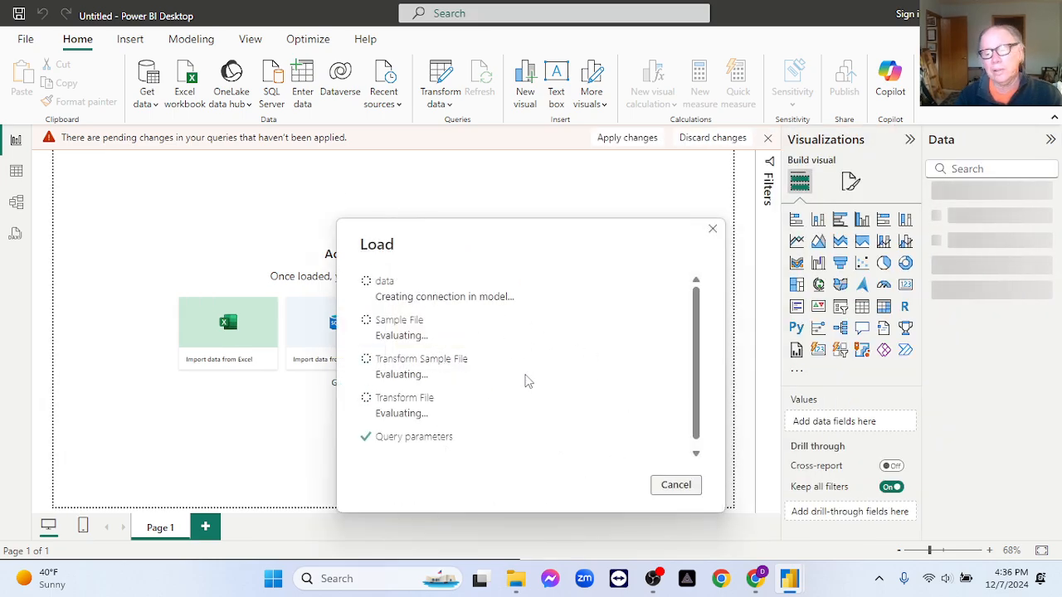
left_click(652, 583)
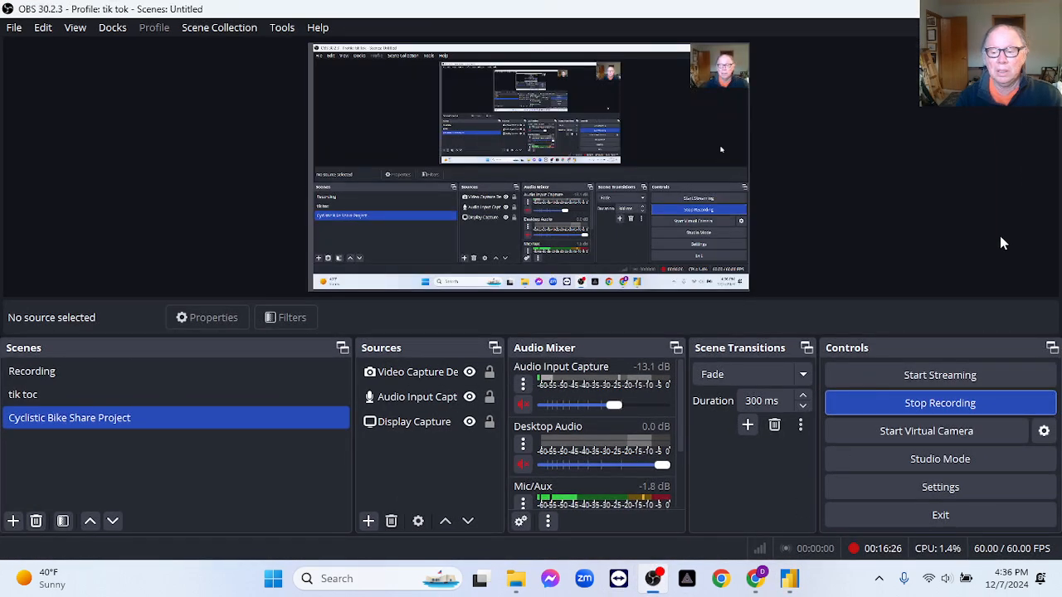
left_click(652, 580)
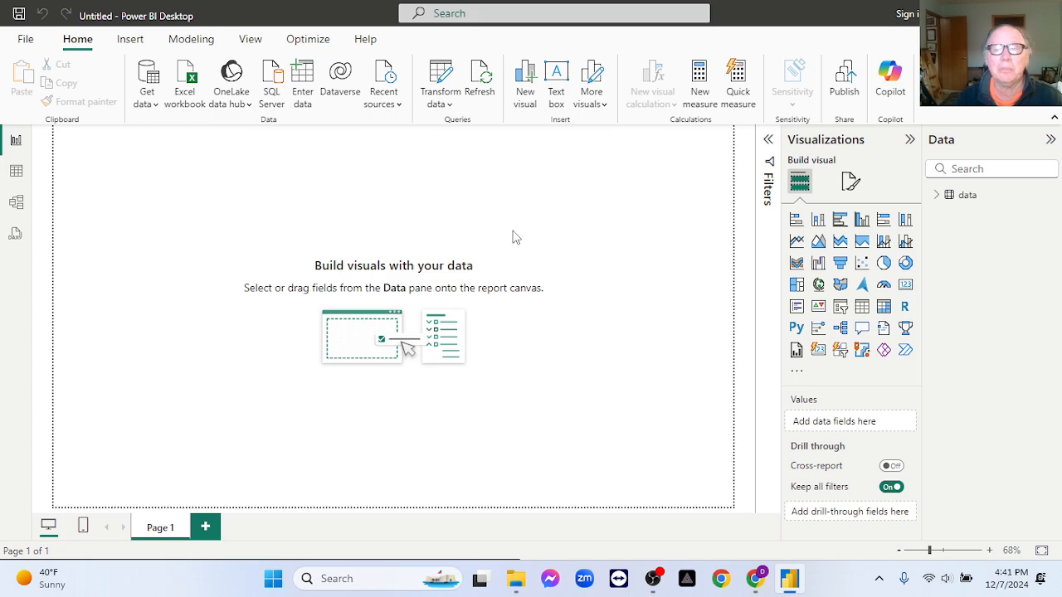
- Add a line chart and enlarge it across the full width of the report page's upper part
left_click(796, 241)
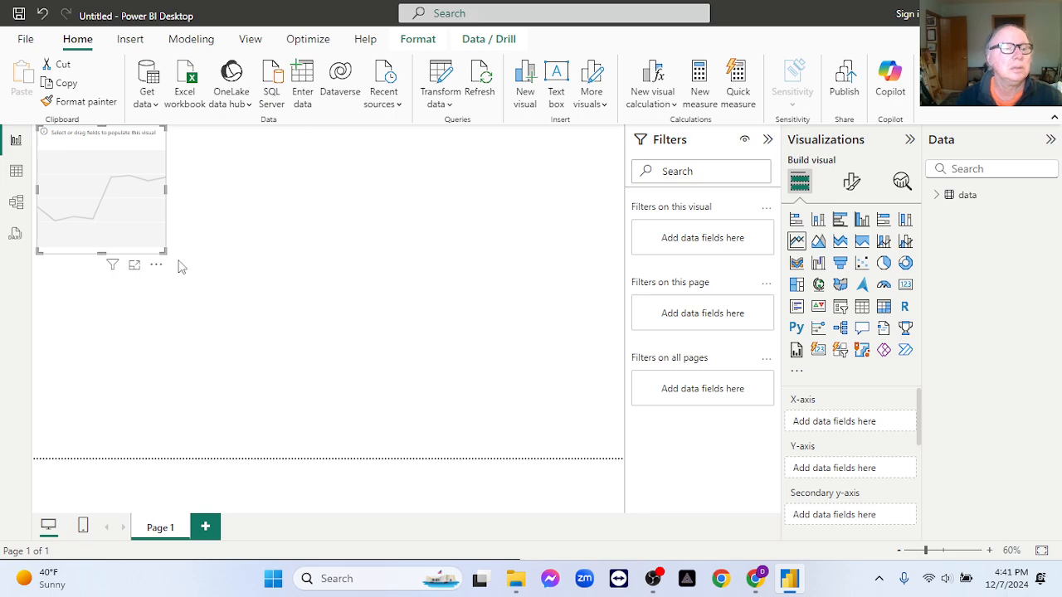
left_click_drag(165, 252, 607, 333)
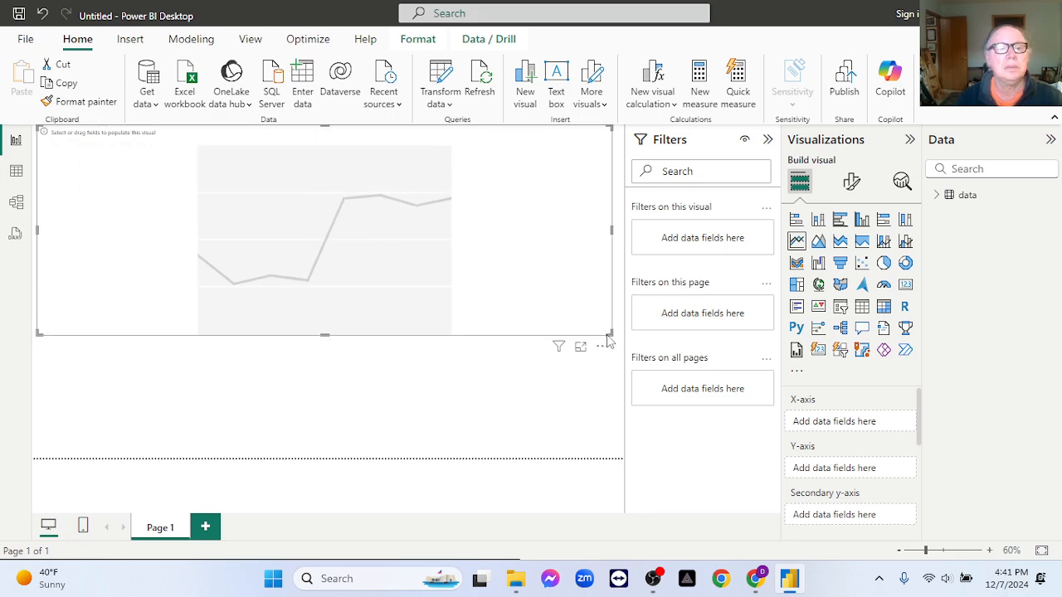
- Plot the count of start_date against start_date on the line chart, leaving Quarter out of the X-axis date hierarchy
left_click(937, 197)
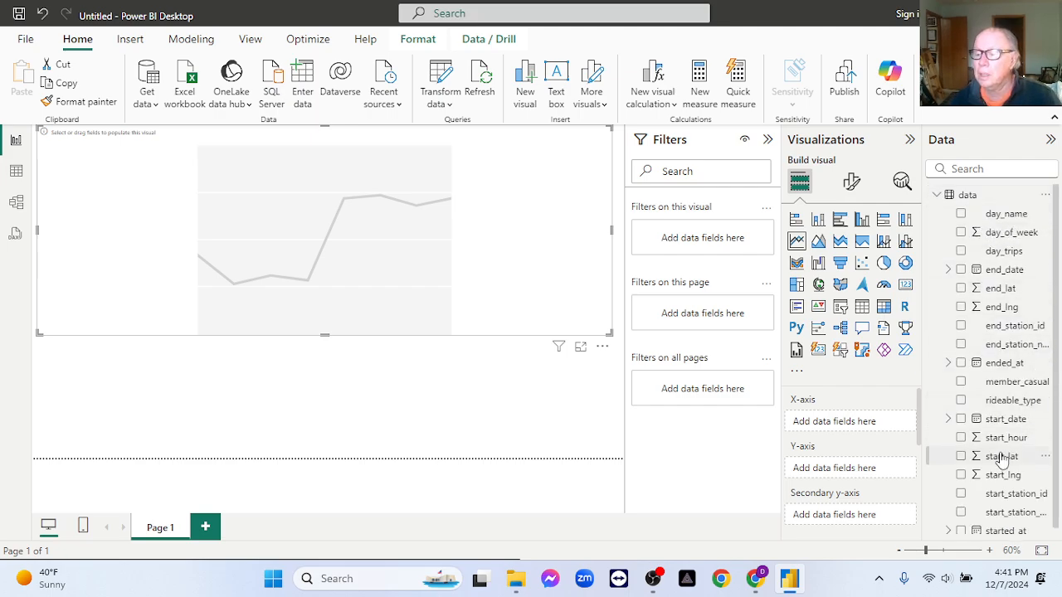
left_click_drag(994, 421, 852, 423)
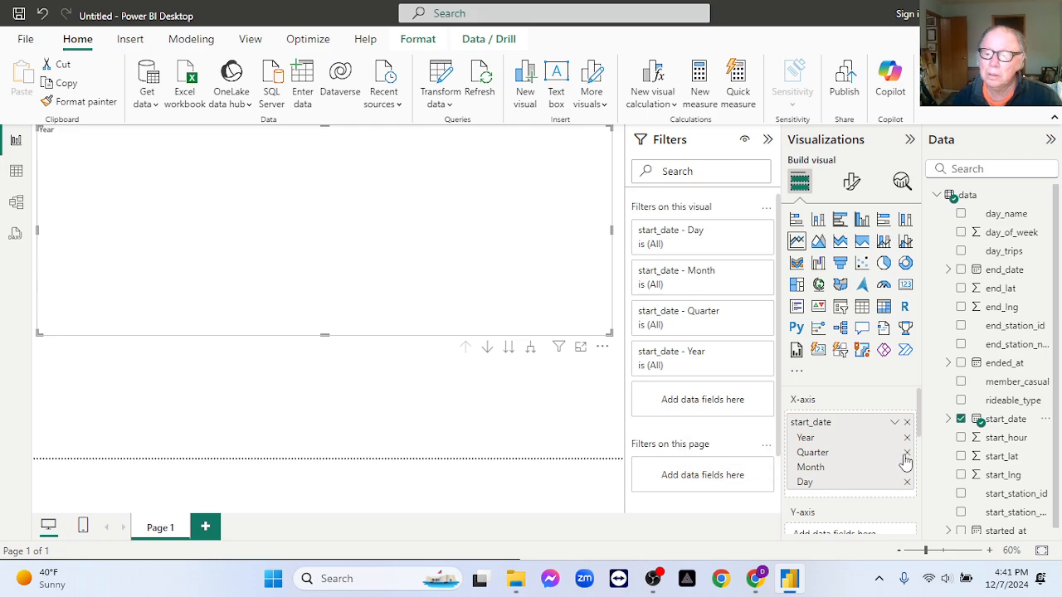
left_click(907, 452)
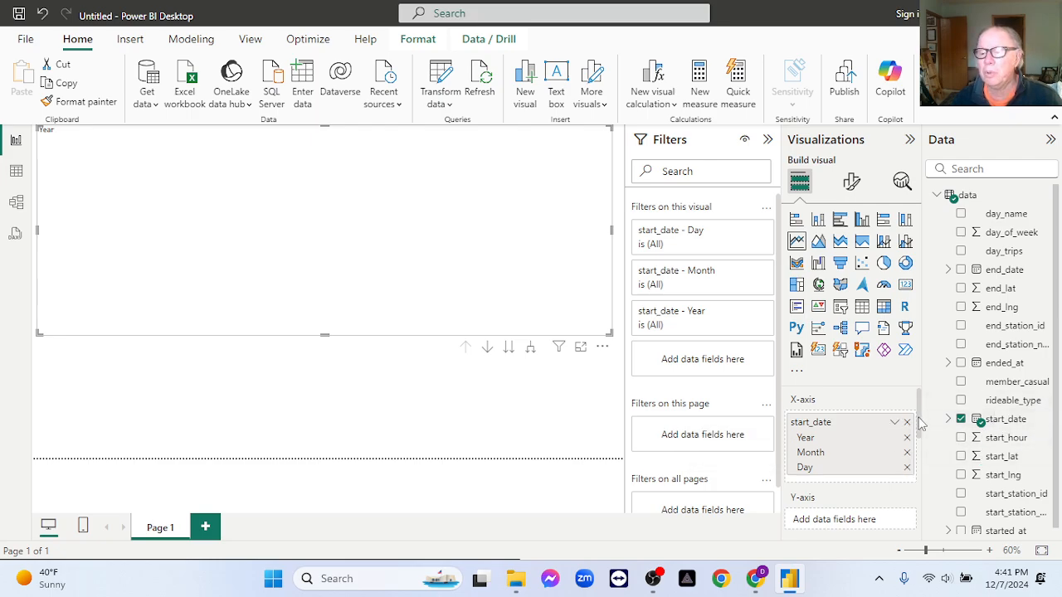
scroll(919, 424, "down", 2)
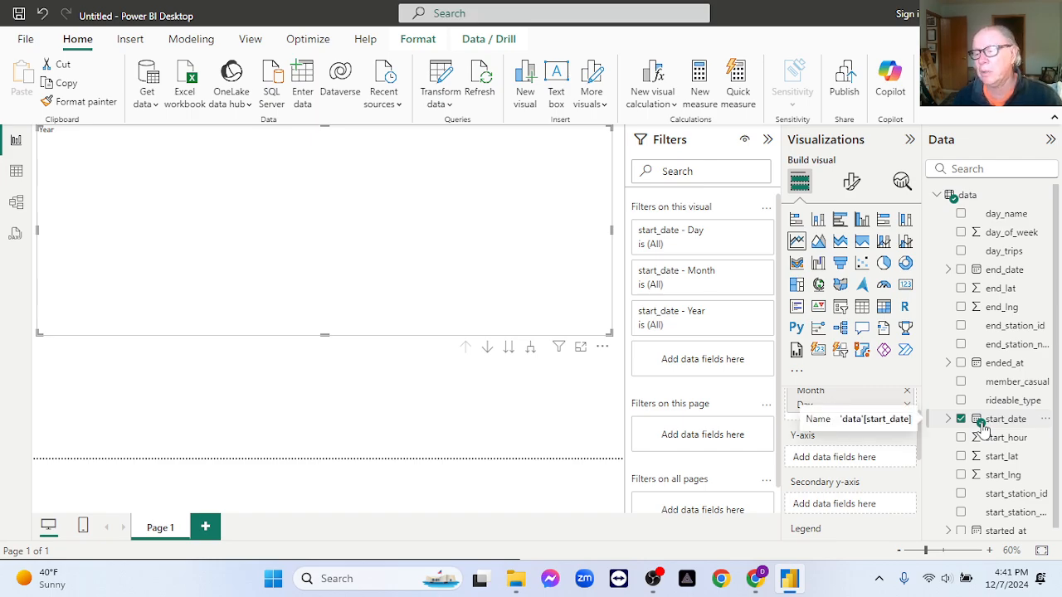
left_click_drag(981, 425, 840, 466)
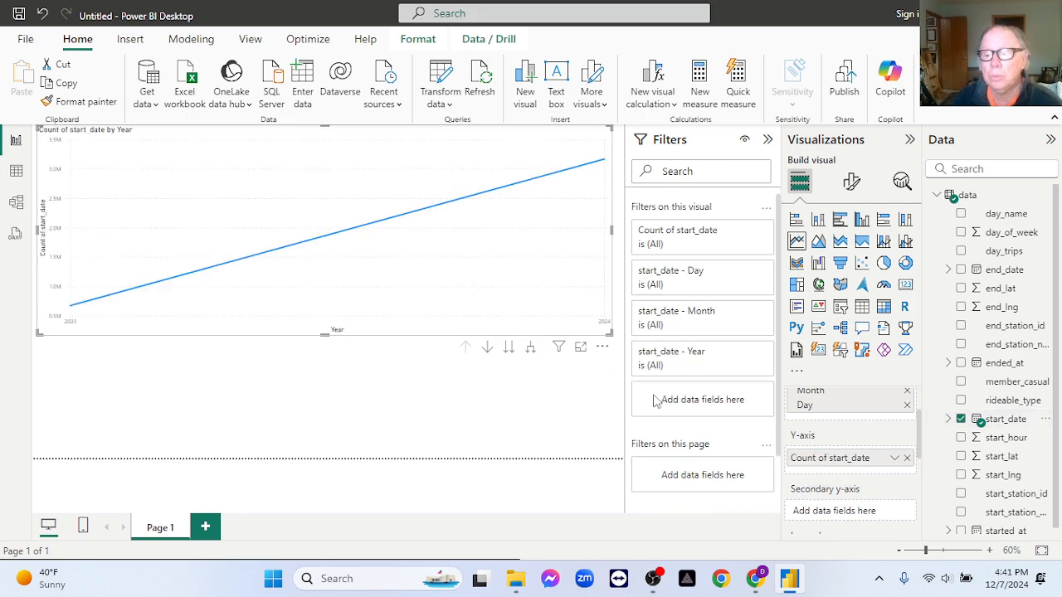
scroll(845, 442, "up", 2)
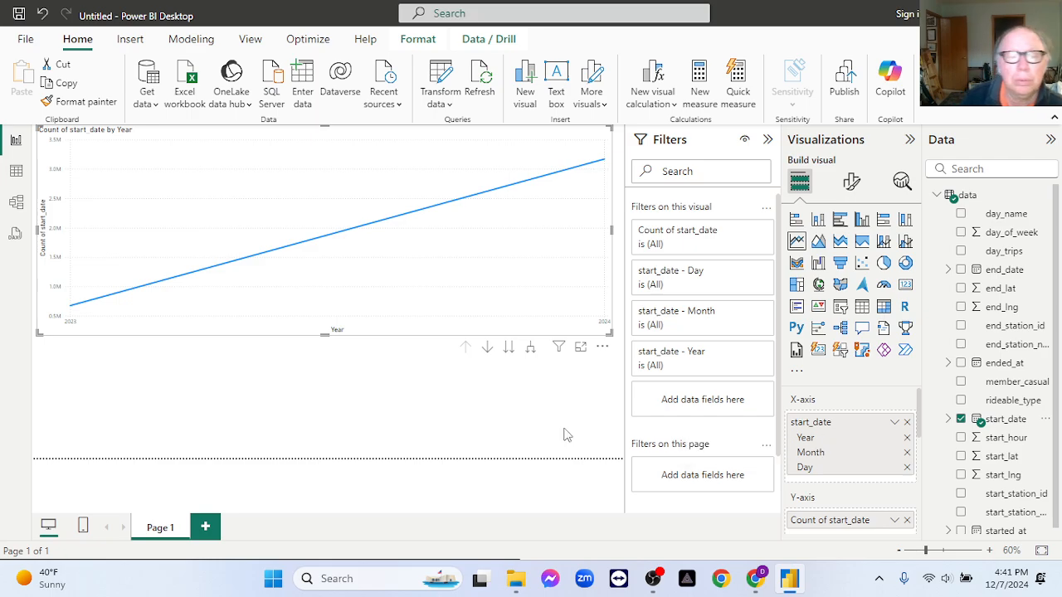
- Step the line chart through the hierarchy from years to months to days, and return to the month level
left_click(486, 349)
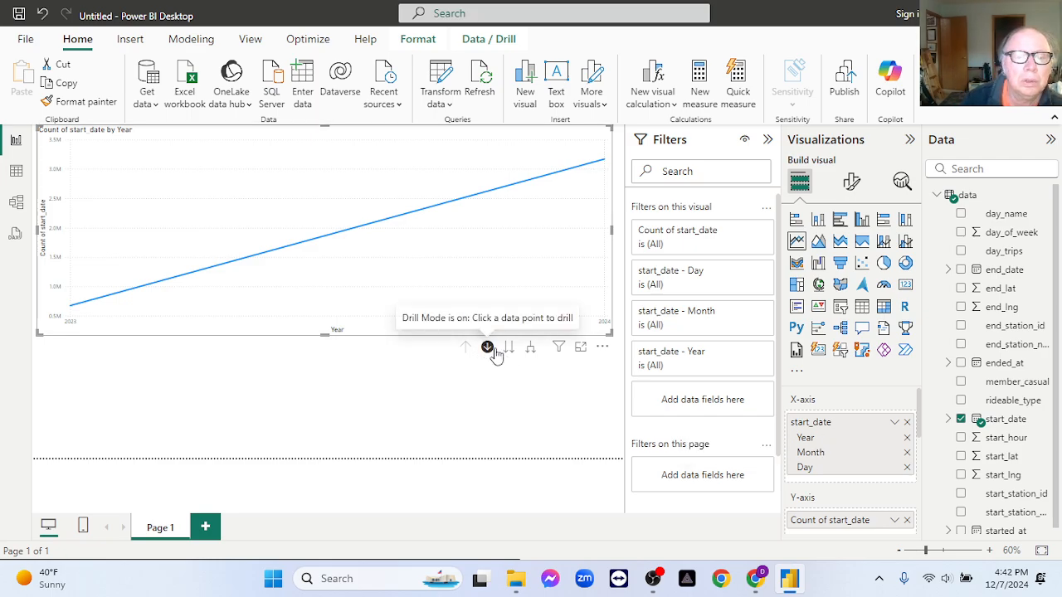
left_click(510, 348)
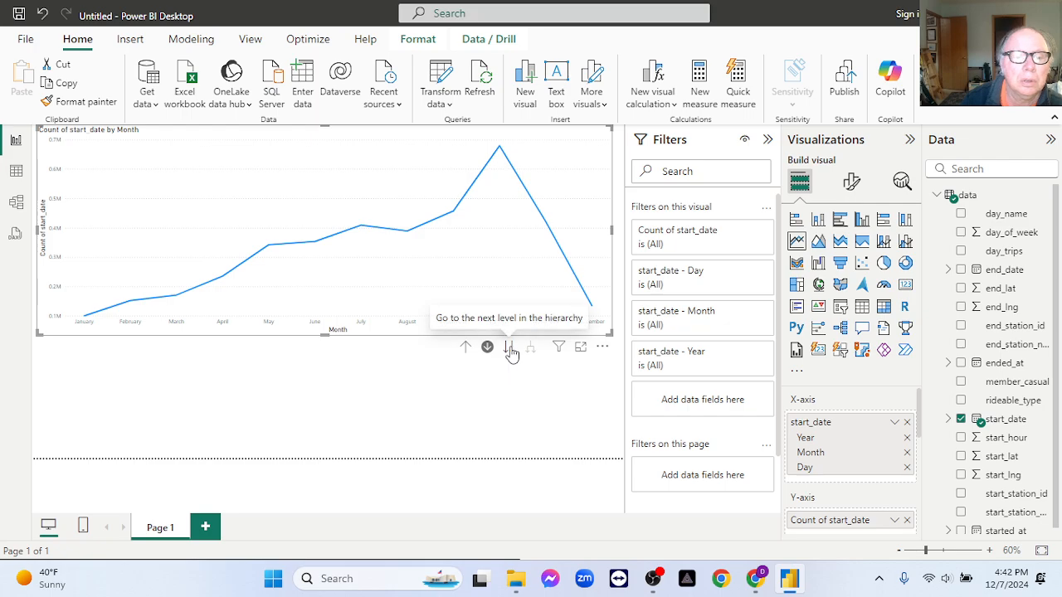
left_click(510, 348)
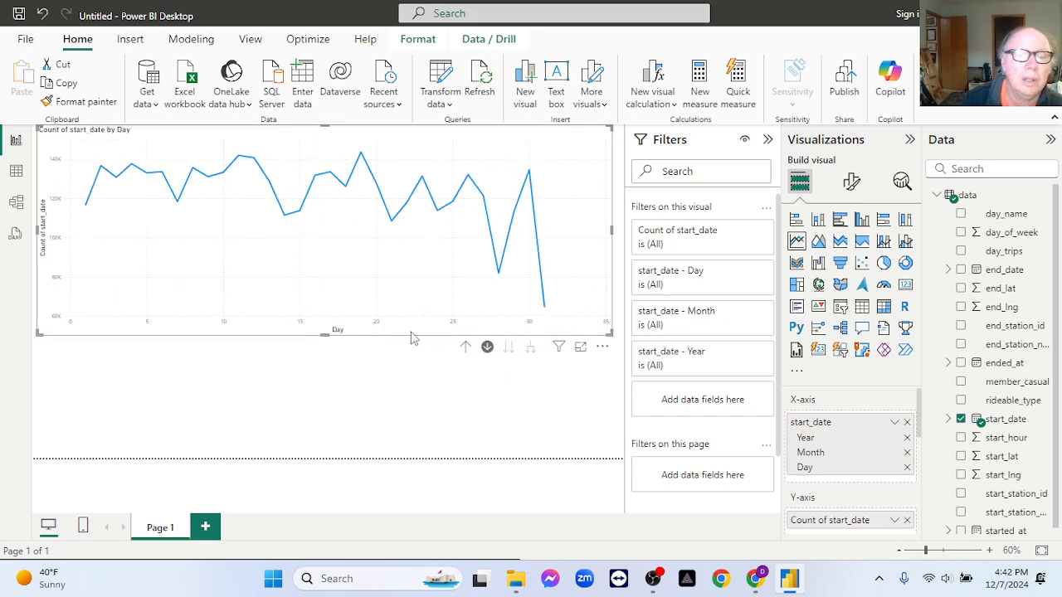
left_click(466, 349)
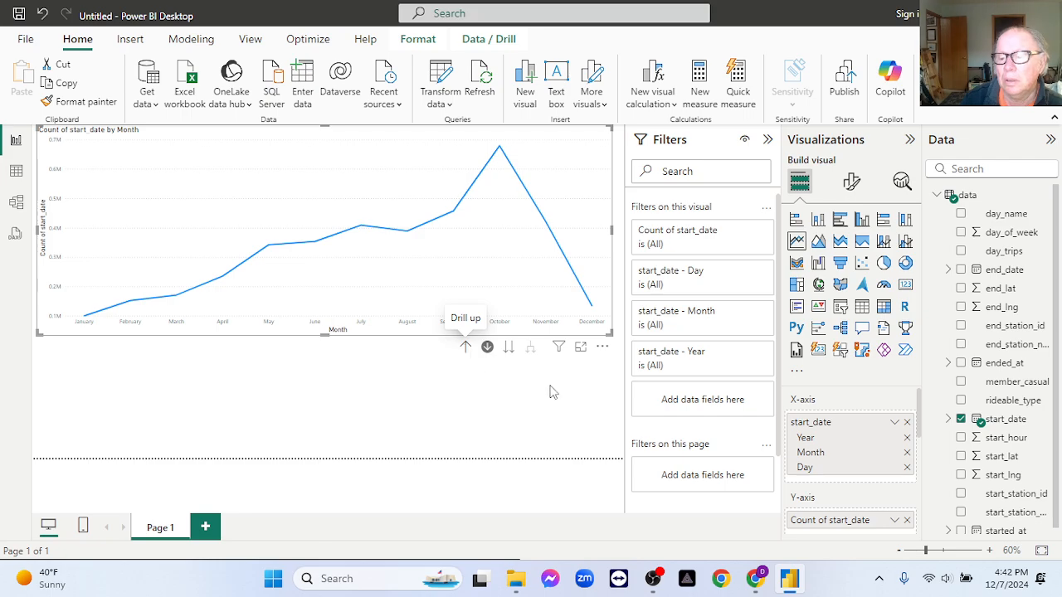
- Clear the line chart's X-axis, assign the full start_date hierarchy again, and show the counts by individual day
left_click(906, 470)
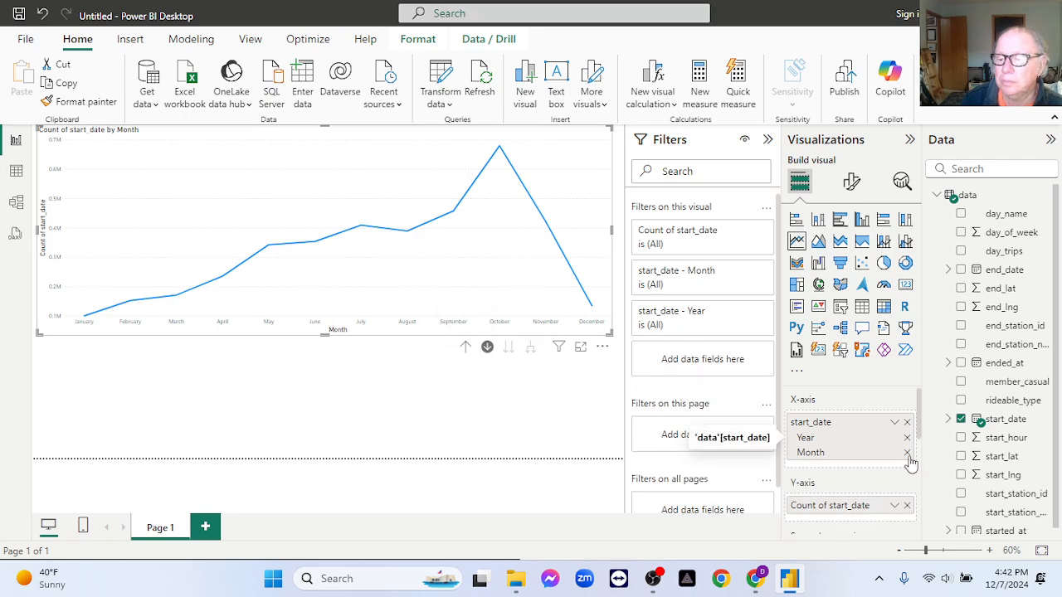
left_click(906, 452)
left_click(908, 444)
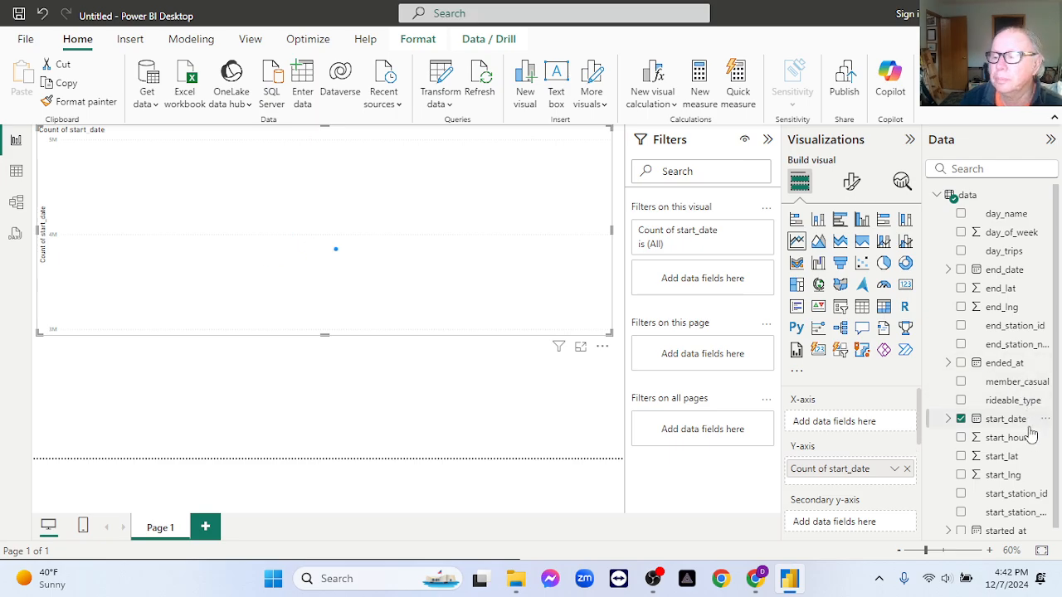
left_click_drag(1012, 421, 874, 428)
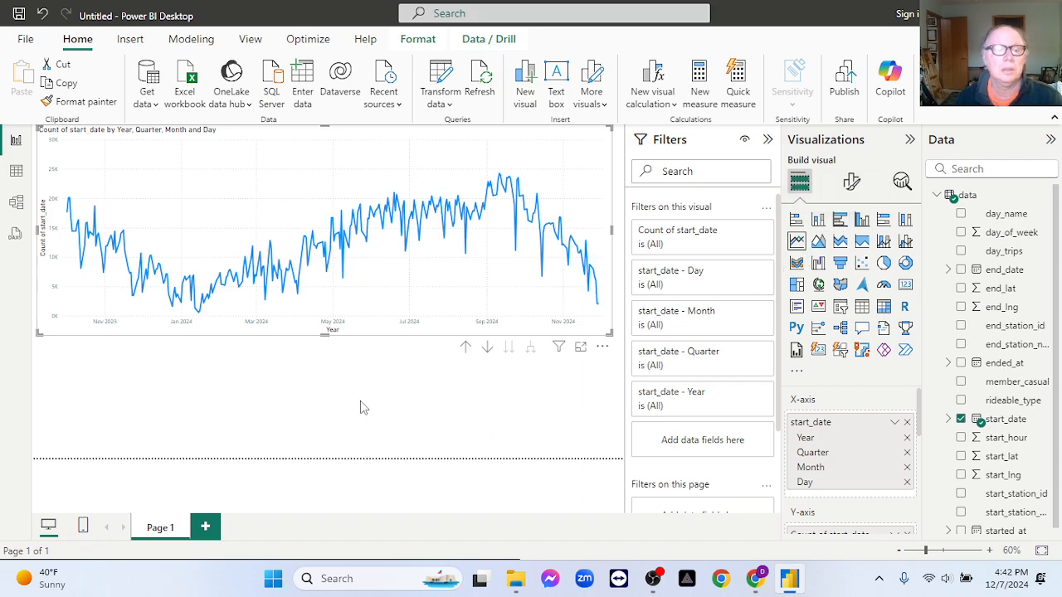
- Add a clustered bar chart below the line chart and narrow it to about one third of the page width
left_click(279, 390)
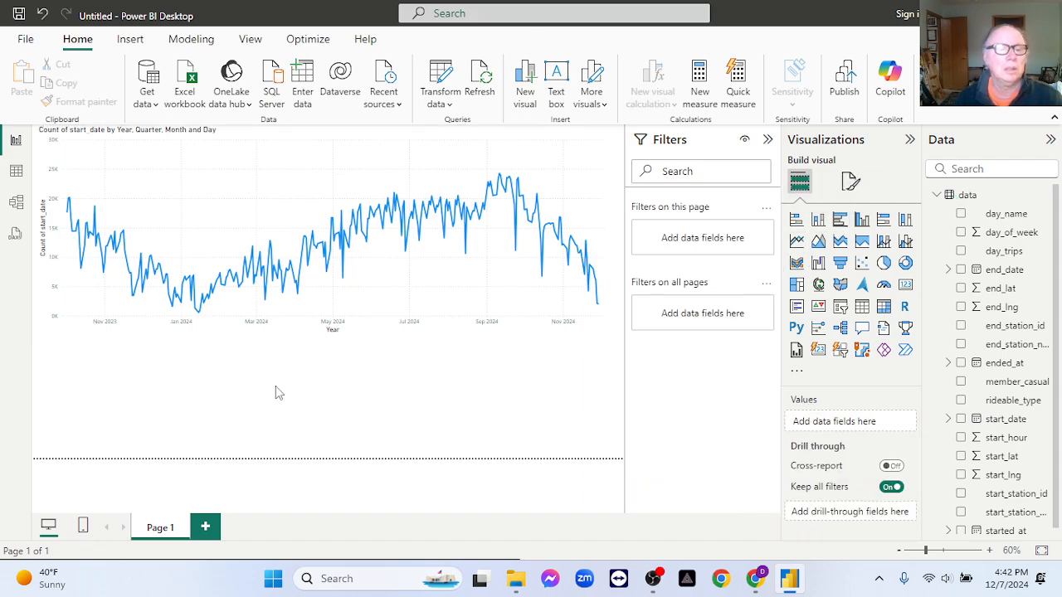
left_click(846, 229)
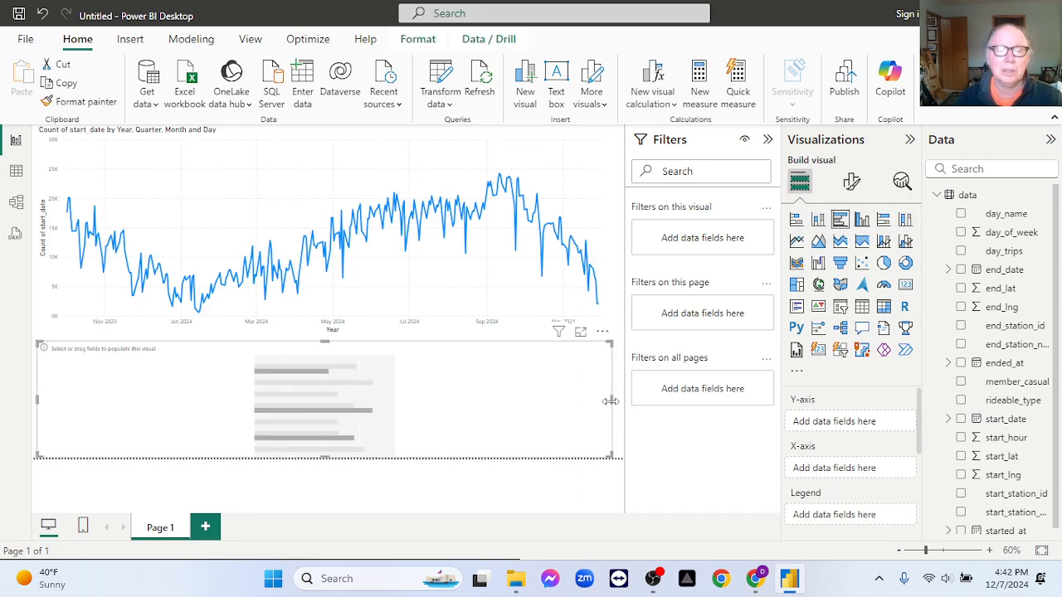
left_click_drag(612, 399, 226, 427)
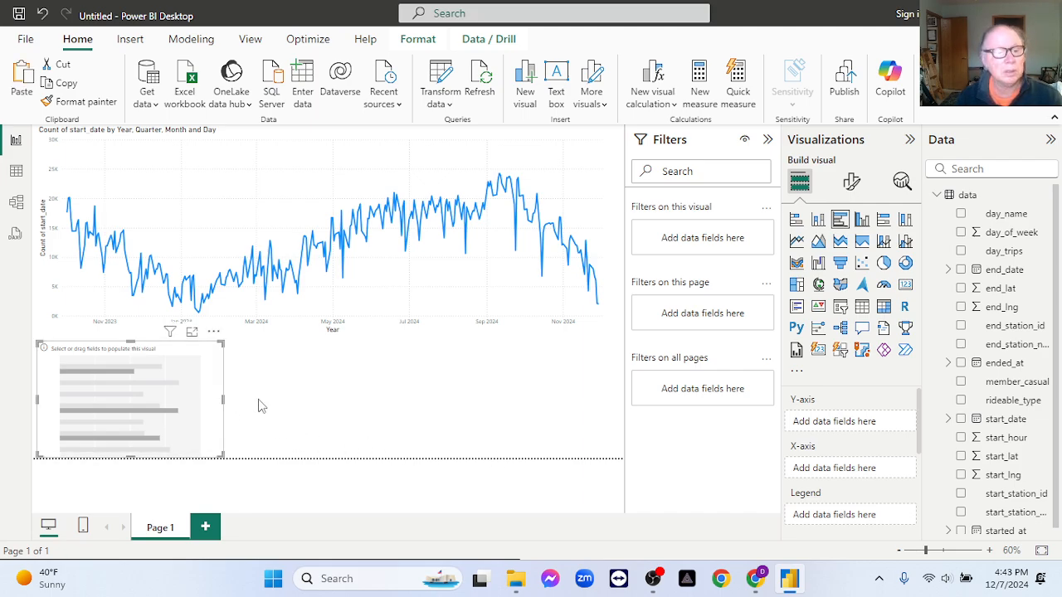
- Make two copies of the empty bar chart and arrange all three side by side below the line chart
left_click(283, 404)
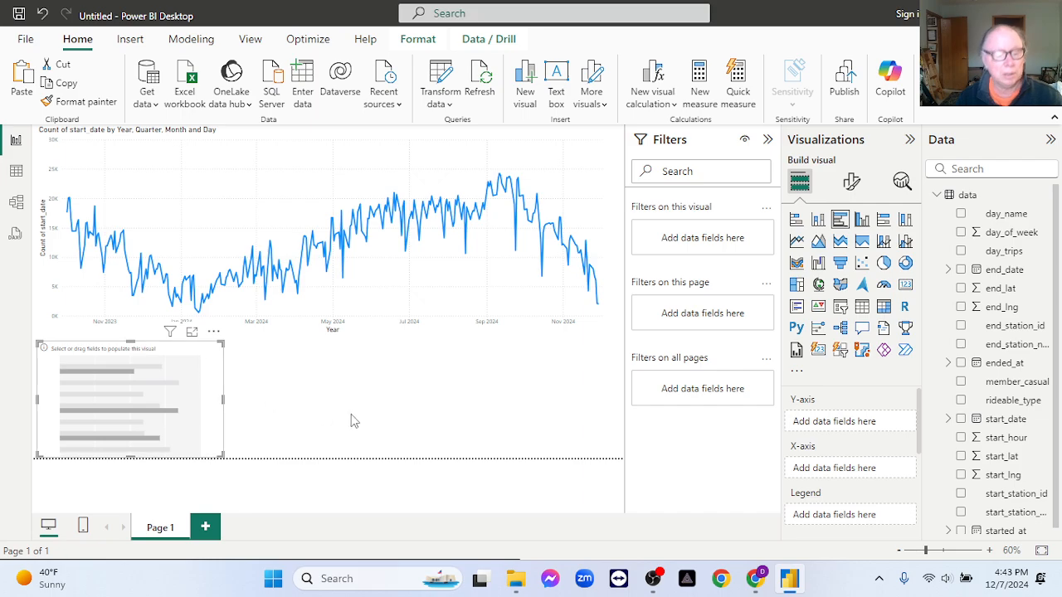
left_click(205, 375)
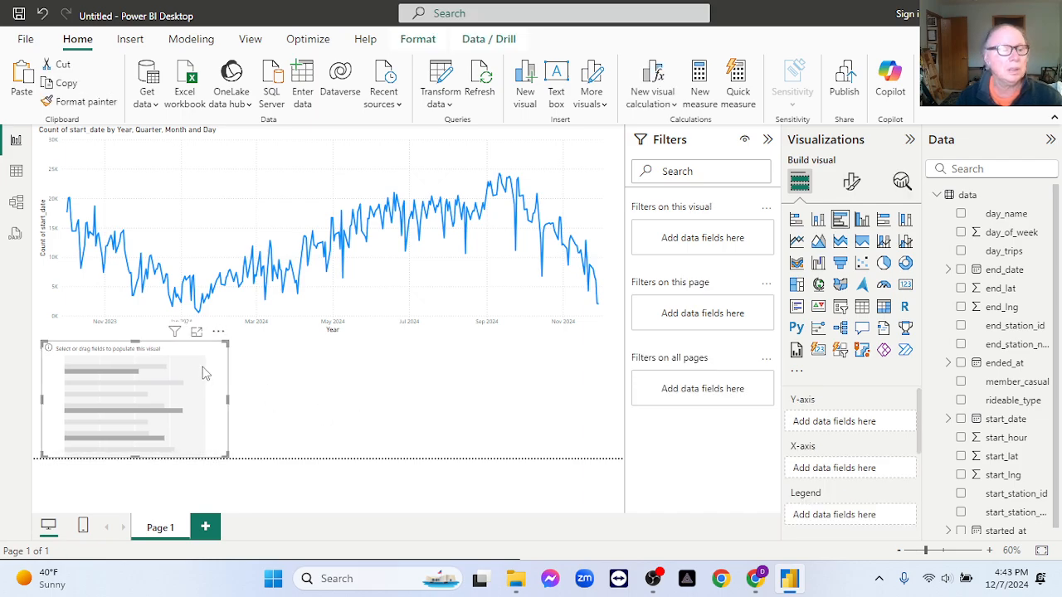
key("ctrl+v")
left_click_drag(339, 383, 357, 395)
key("ctrl+v")
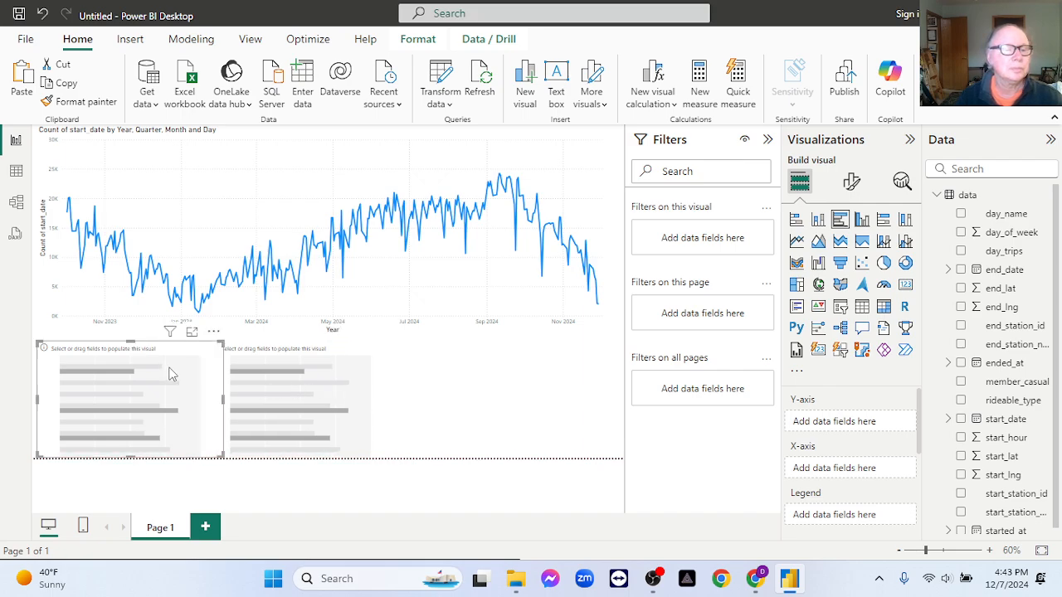
left_click_drag(171, 372, 514, 441)
key("Left")
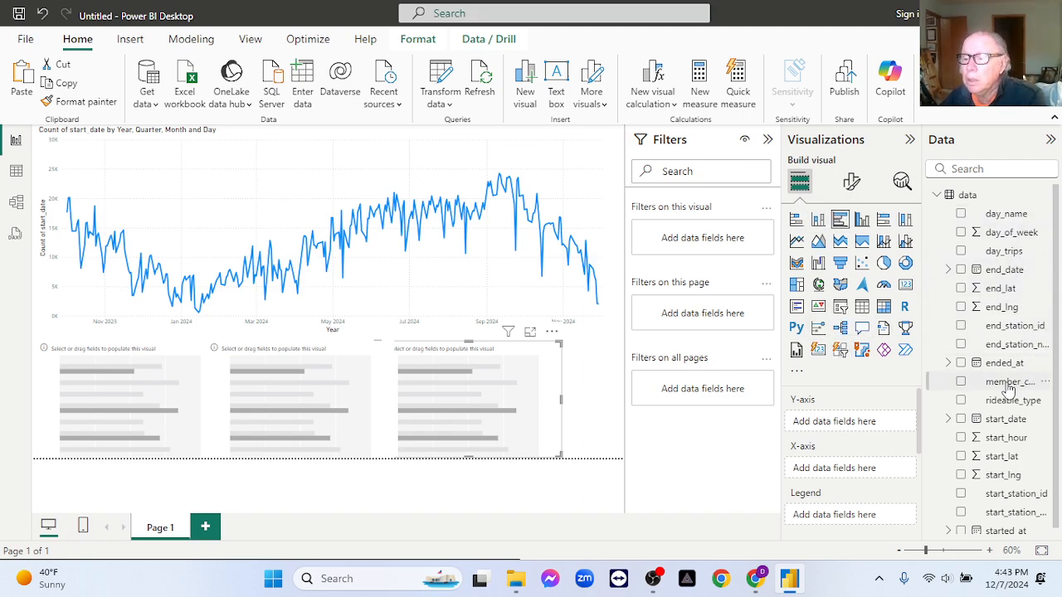
- Plot the count of member_casual by member_casual in the third bar chart and the count of rideable_type by rideable_type in the middle one
left_click_drag(1008, 390, 868, 427)
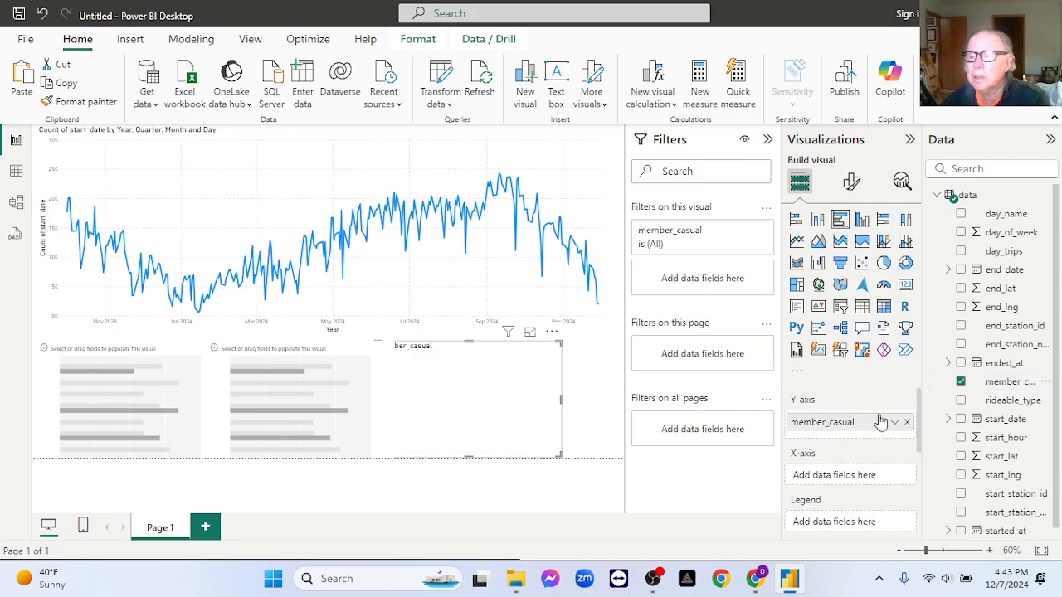
left_click_drag(1001, 387, 865, 477)
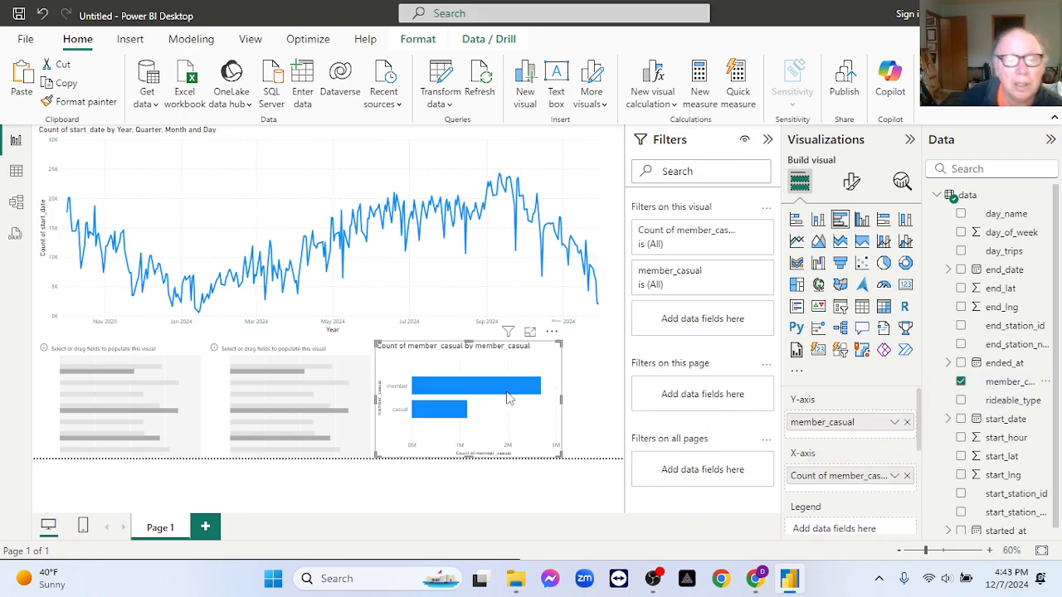
left_click(303, 377)
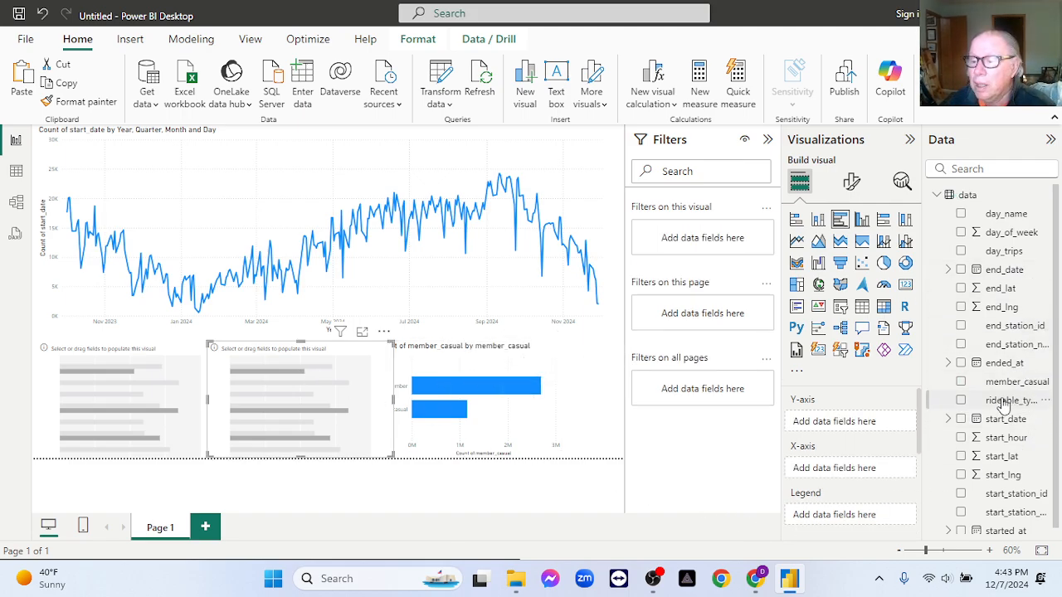
left_click_drag(1004, 407, 868, 426)
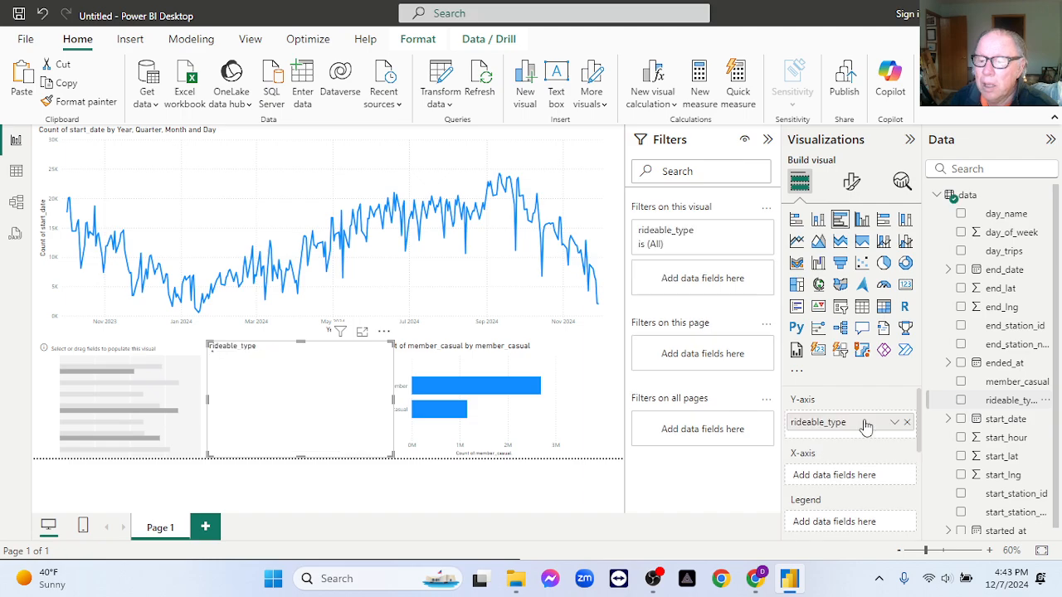
left_click_drag(1000, 400, 867, 475)
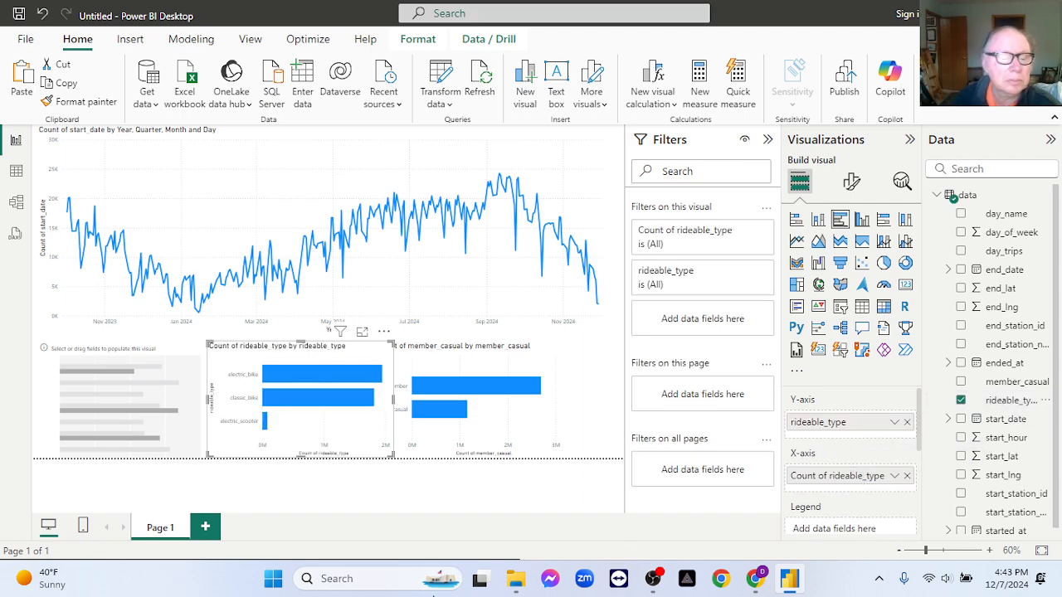
- Change the first empty bar chart to a clustered column chart
left_click(86, 352)
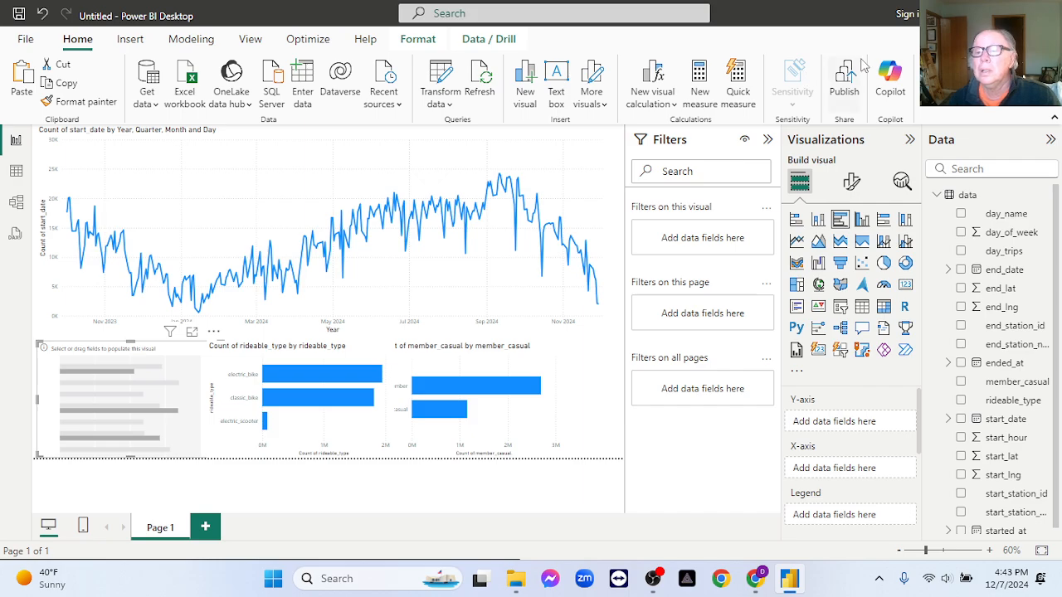
left_click(861, 220)
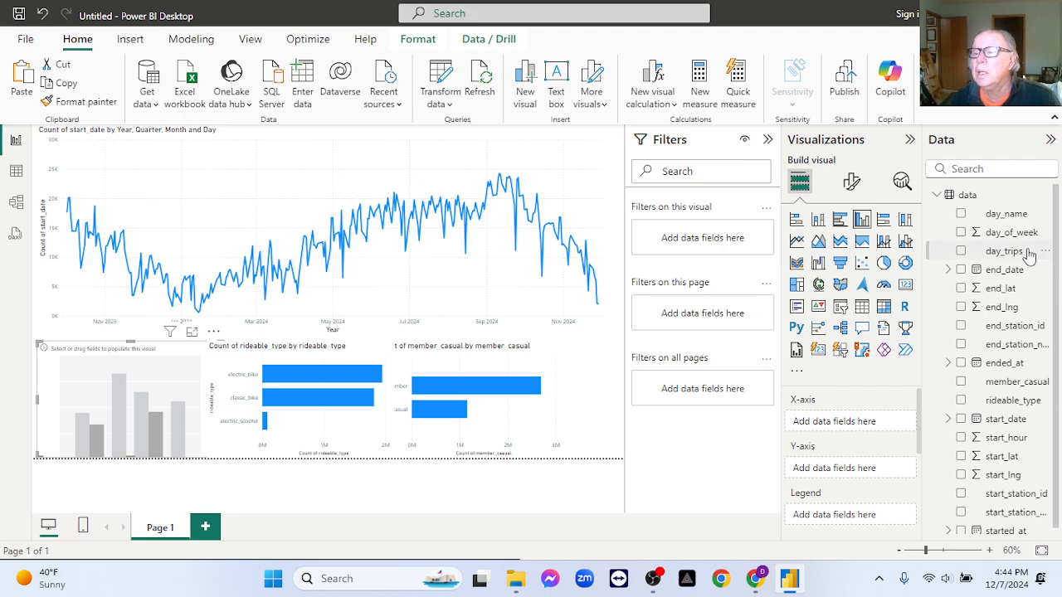
left_click_drag(1010, 239, 872, 427)
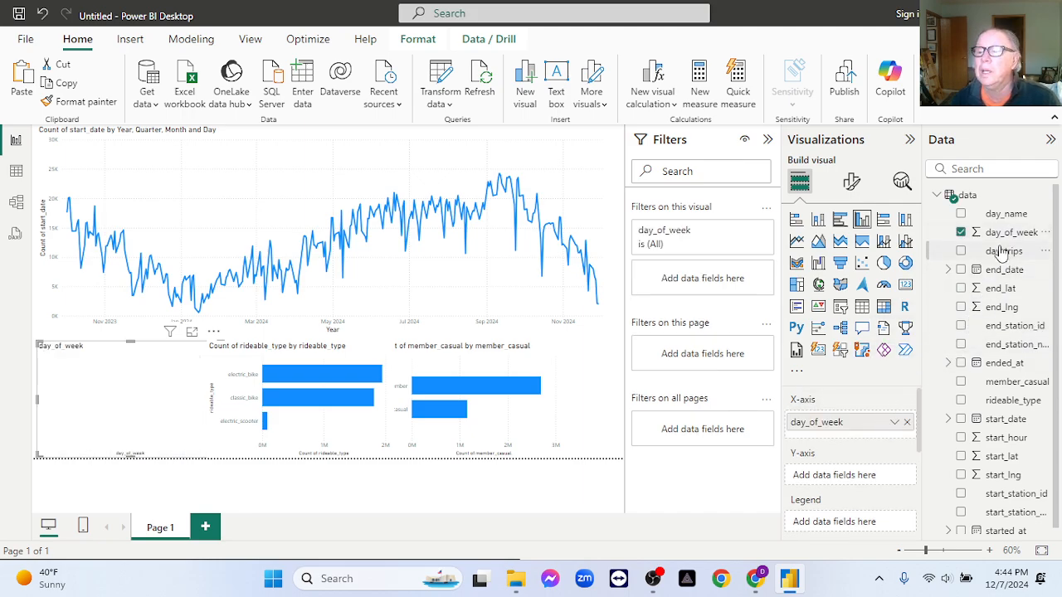
left_click_drag(1001, 238, 864, 481)
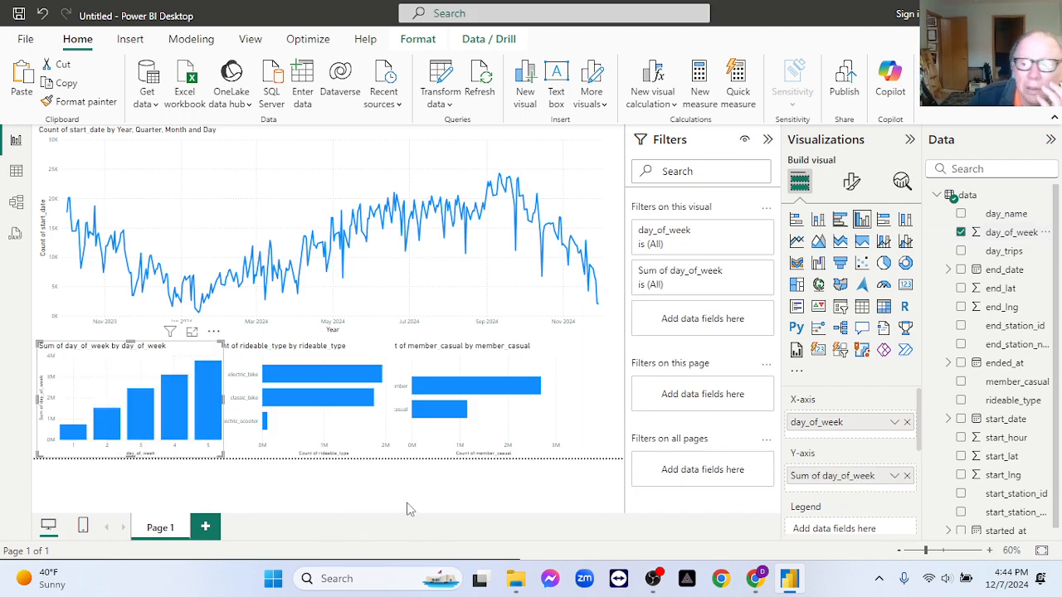
left_click(906, 422)
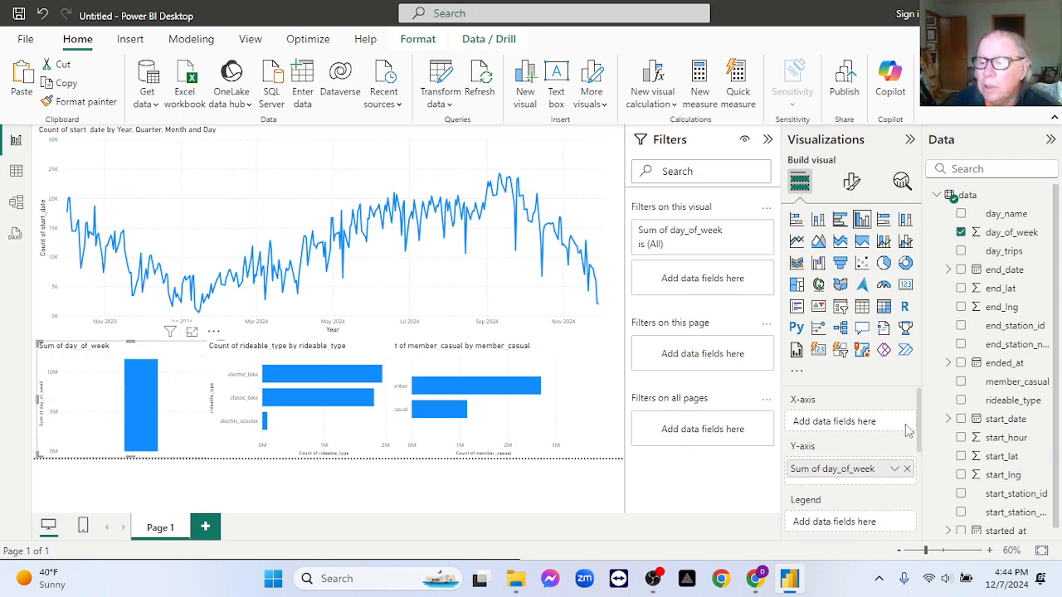
left_click(906, 469)
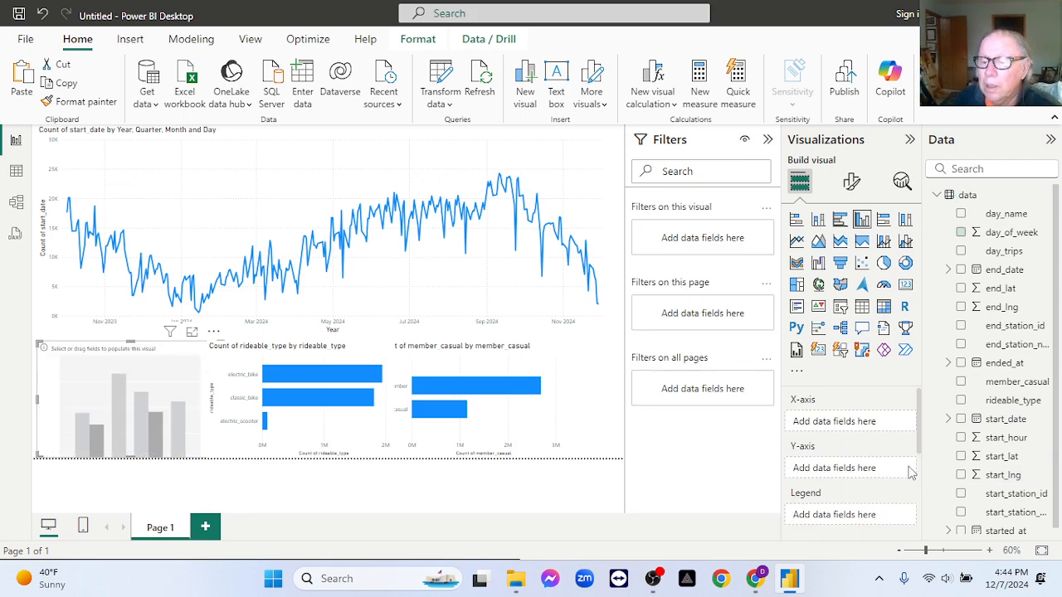
- Plot the count of day_name by day_name in the empty column chart
scroll(1029, 418, "down", 1)
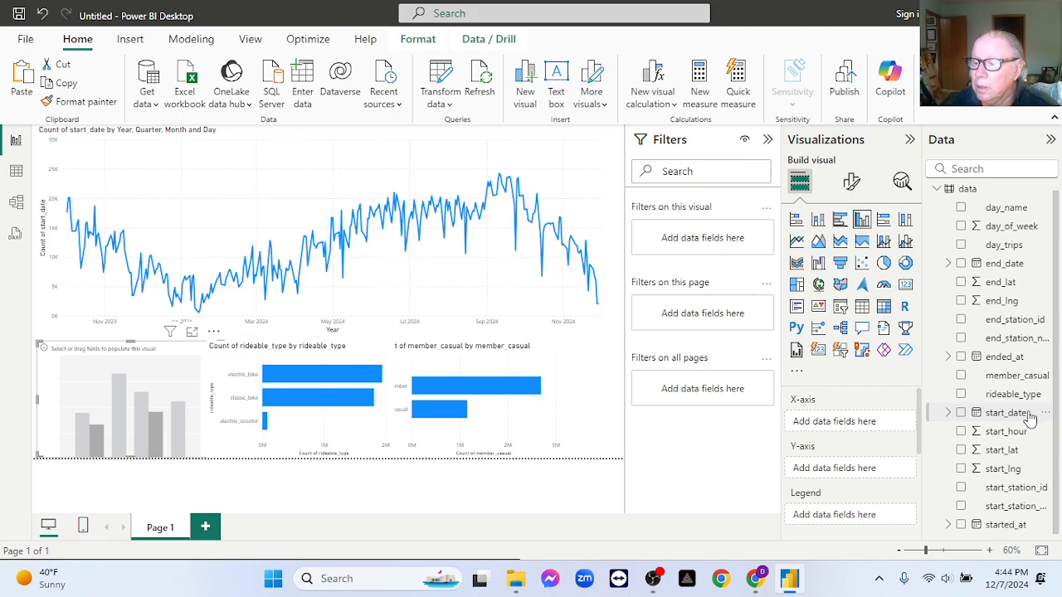
scroll(1027, 415, "up", 1)
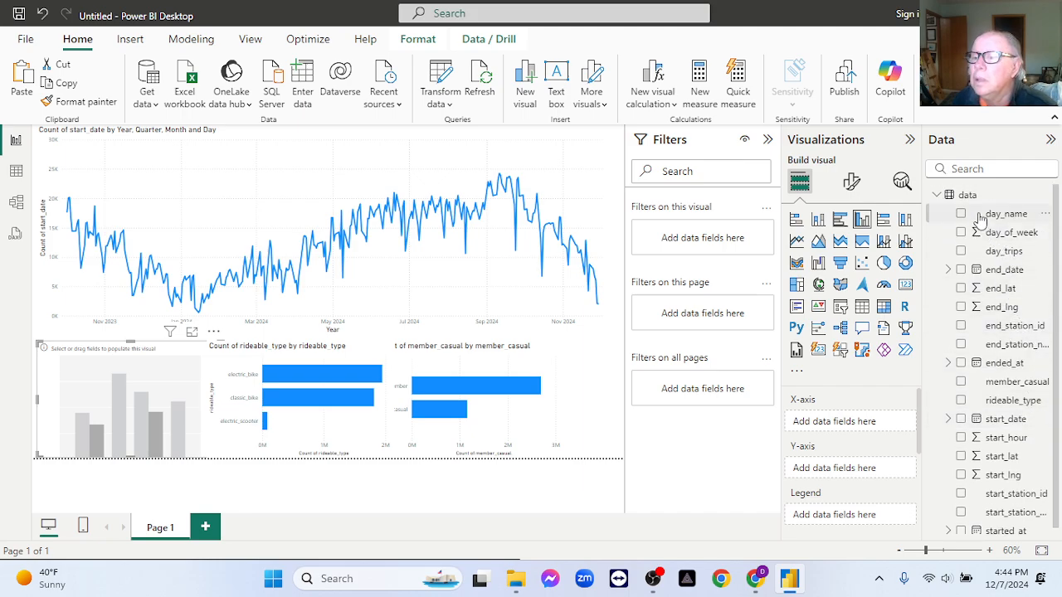
left_click_drag(987, 214, 838, 423)
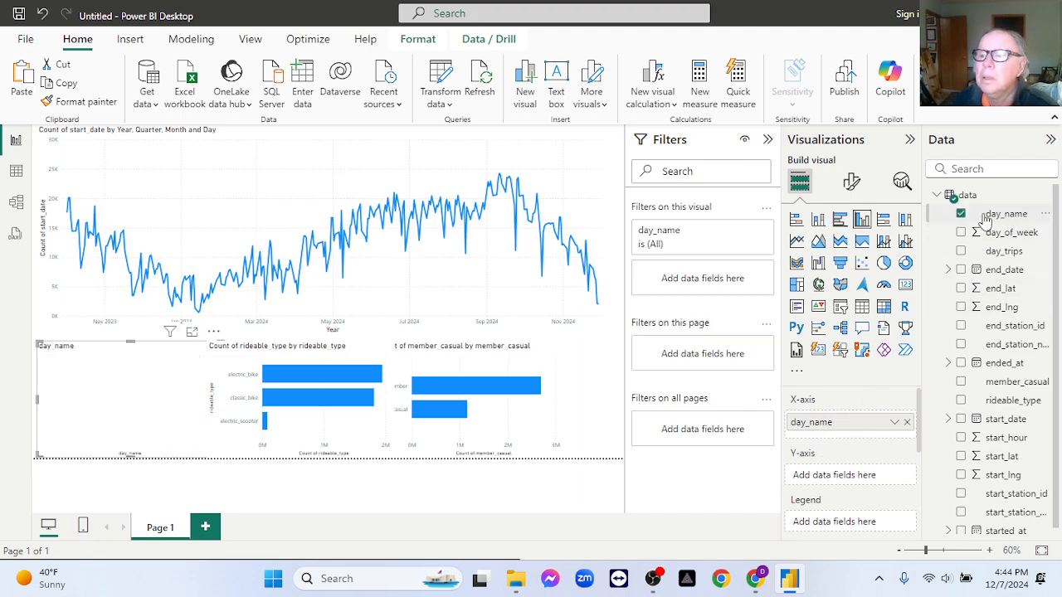
left_click_drag(986, 214, 854, 479)
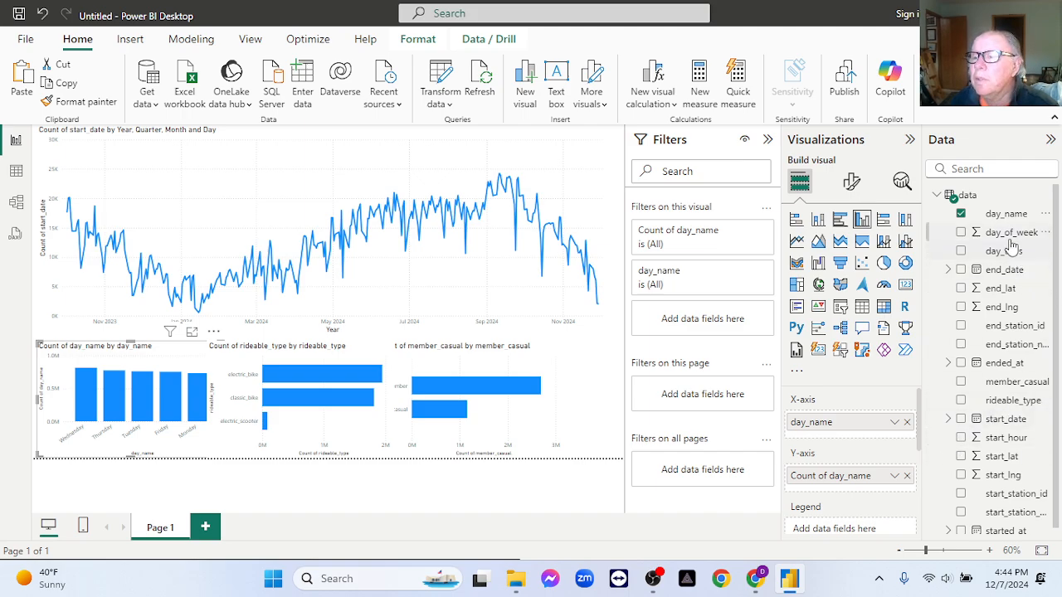
- Replace day_name on both axes of the column chart with day_of_week, aggregating the y-axis values as Count
left_click_drag(998, 234, 863, 485)
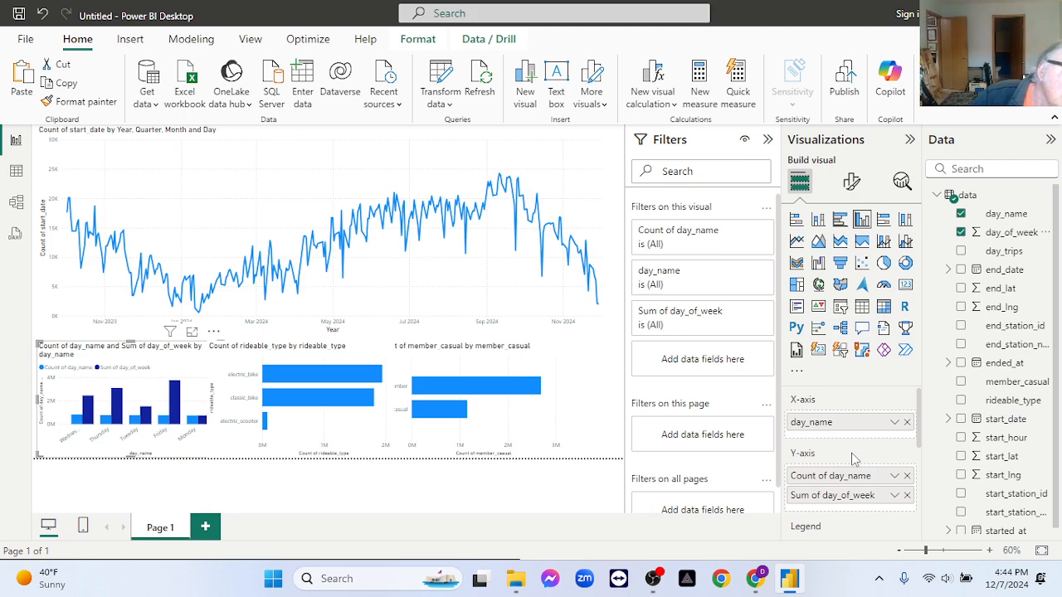
left_click(907, 476)
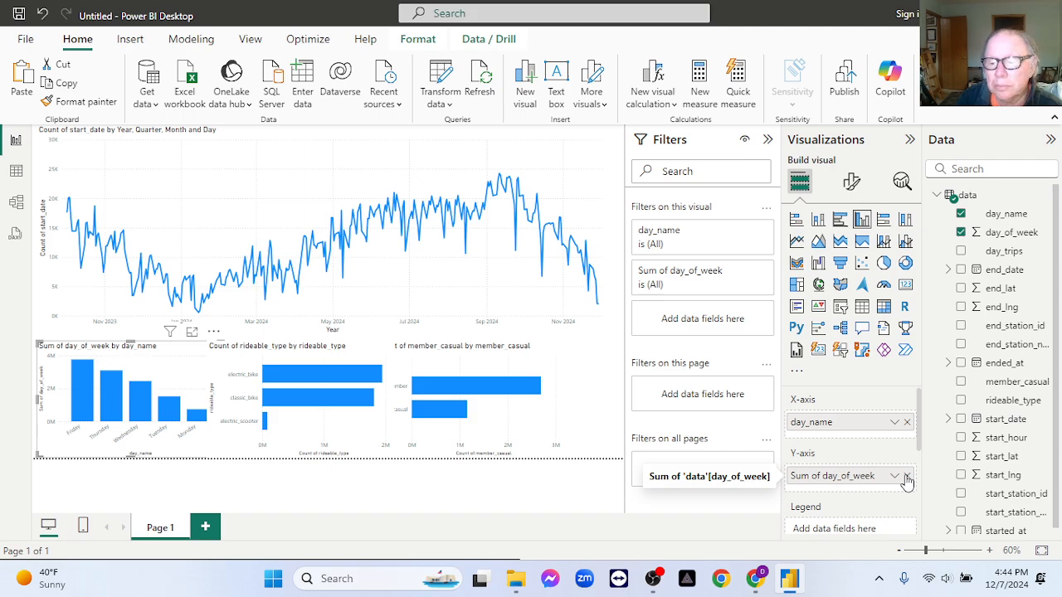
scroll(905, 452, "down", 3)
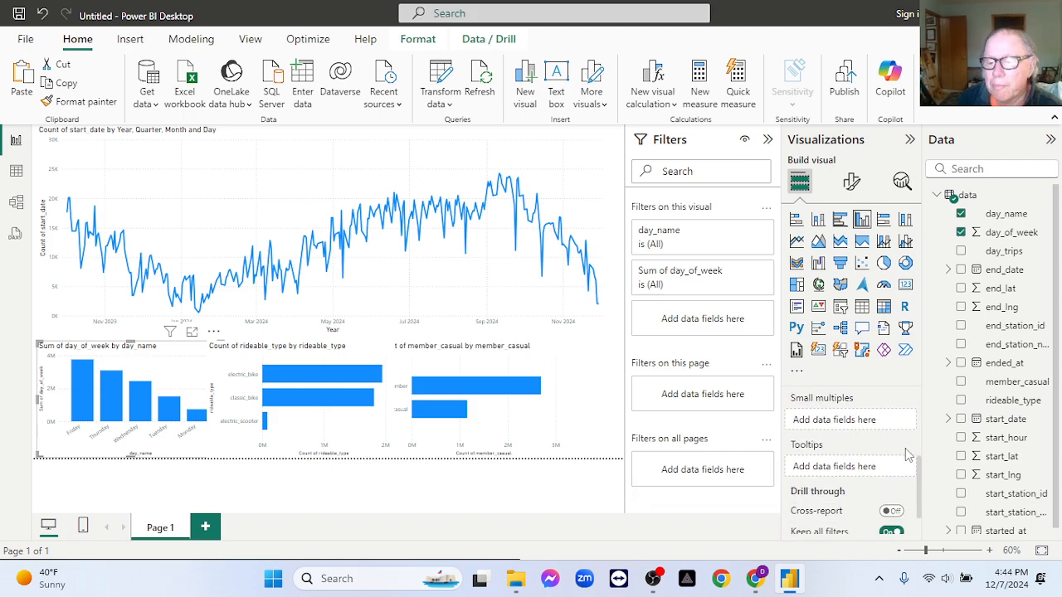
scroll(906, 454, "down", 1)
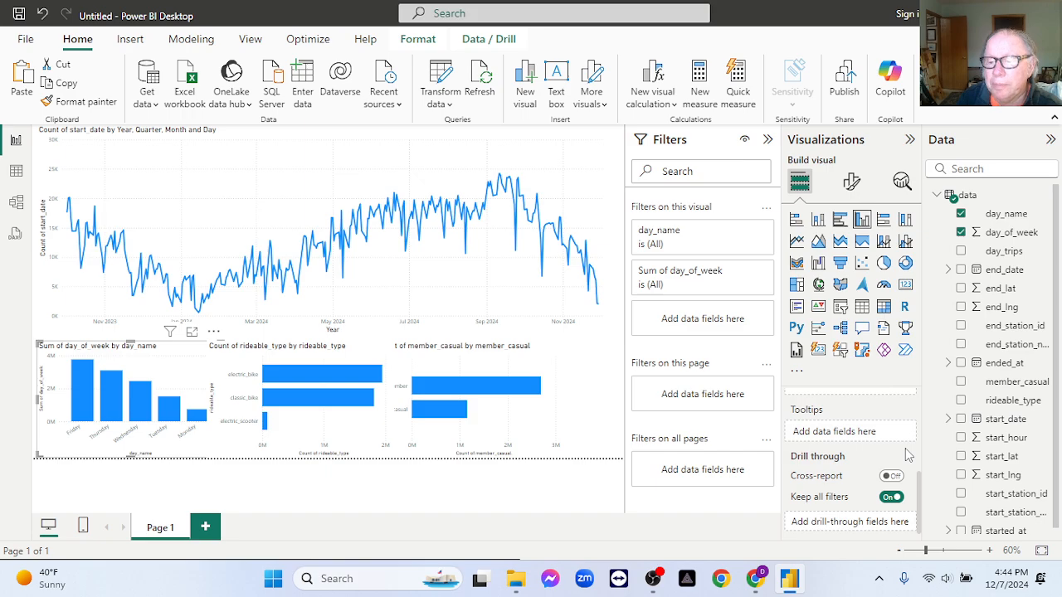
scroll(909, 454, "up", 2)
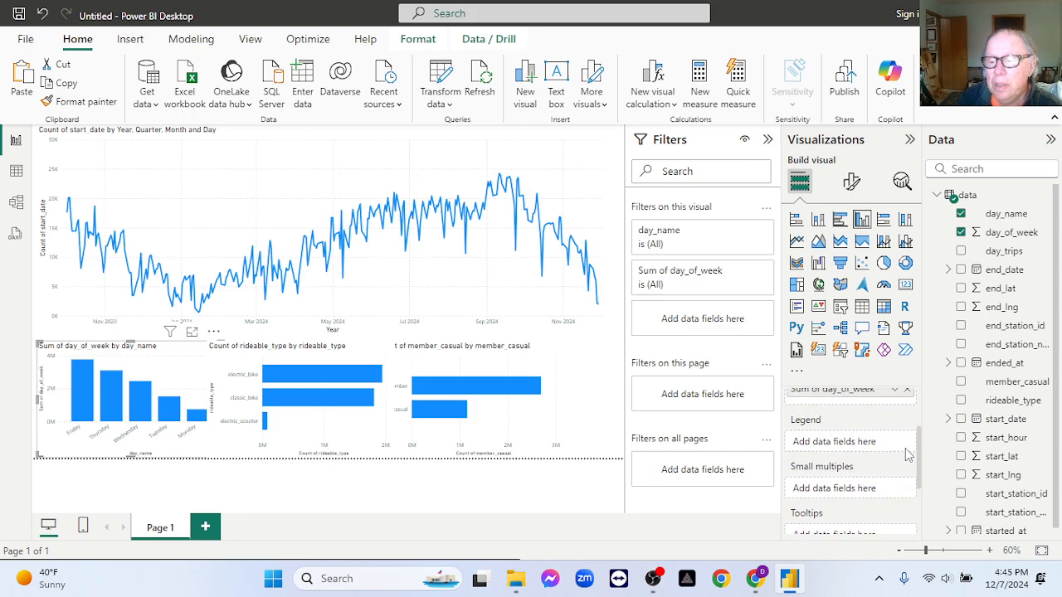
scroll(909, 454, "up", 1)
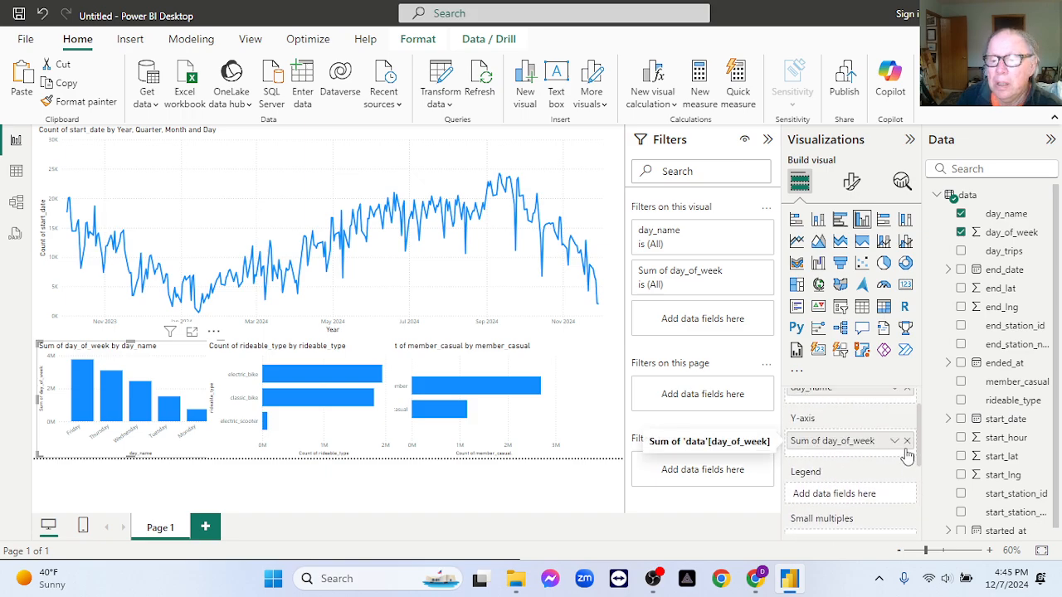
scroll(909, 454, "up", 1)
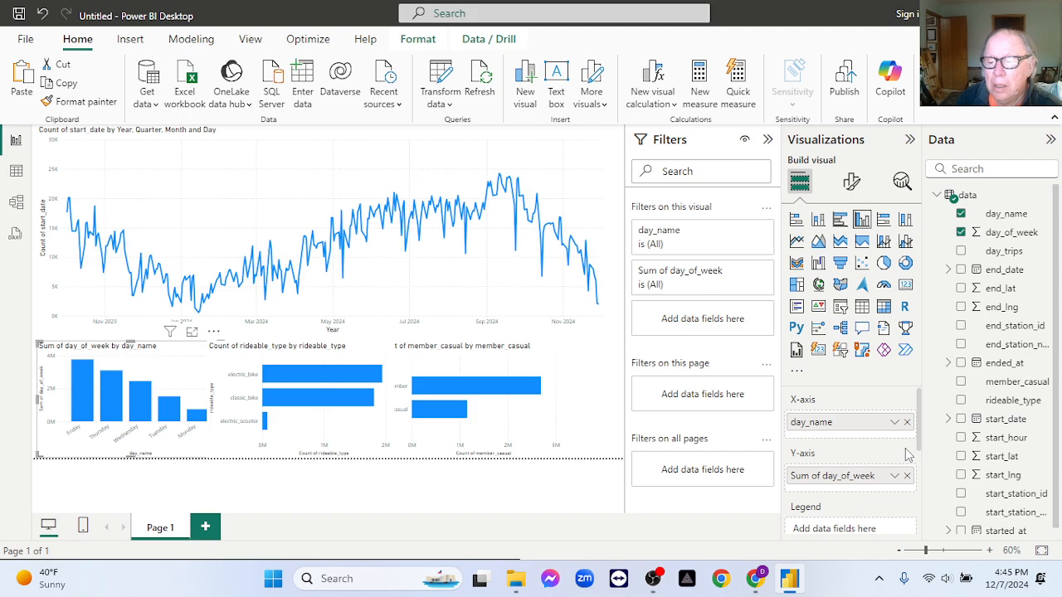
left_click(894, 476)
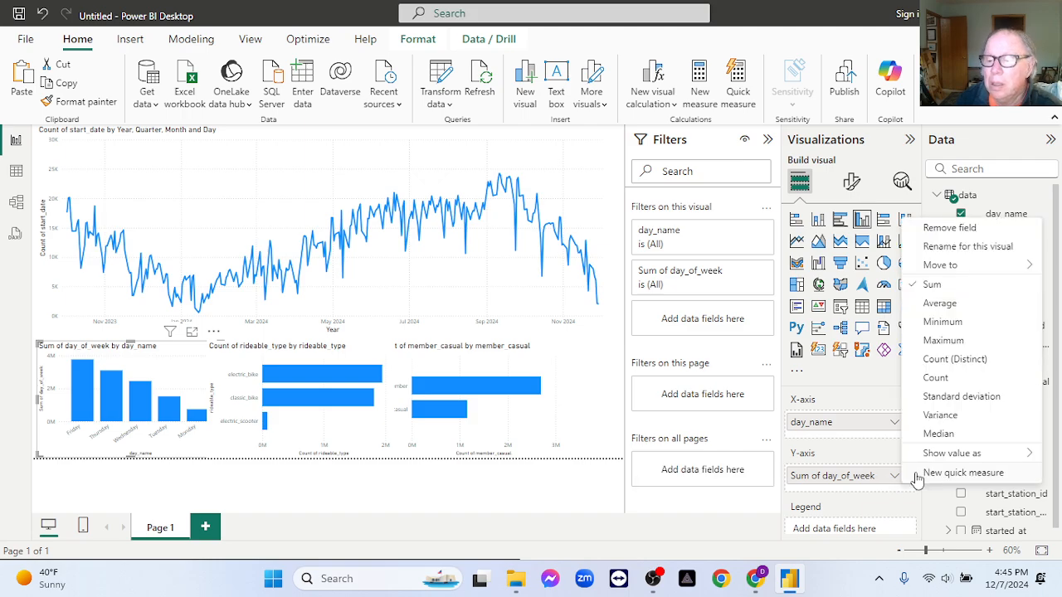
left_click(938, 378)
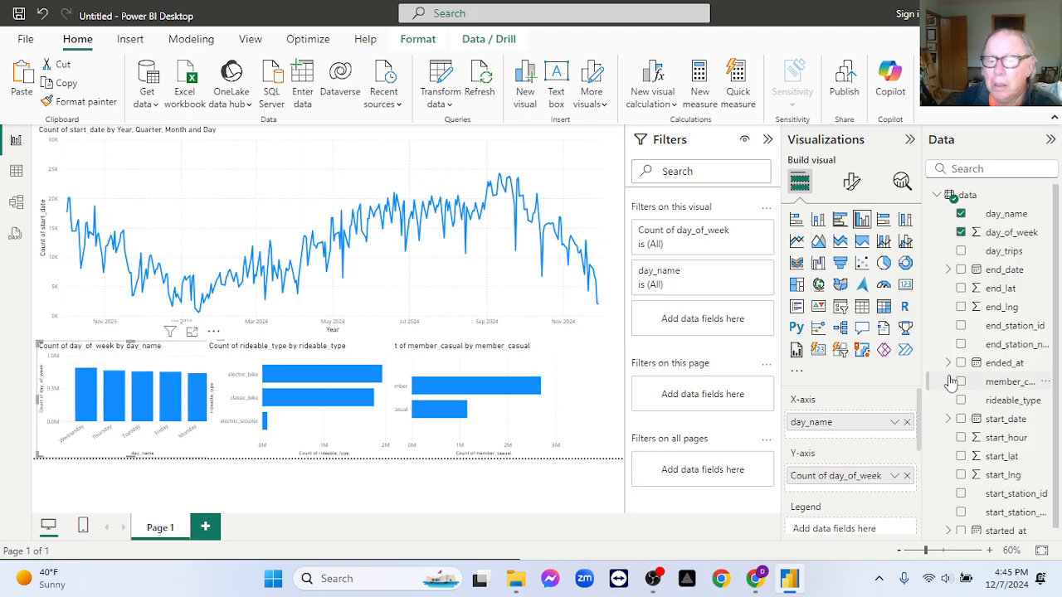
left_click(907, 423)
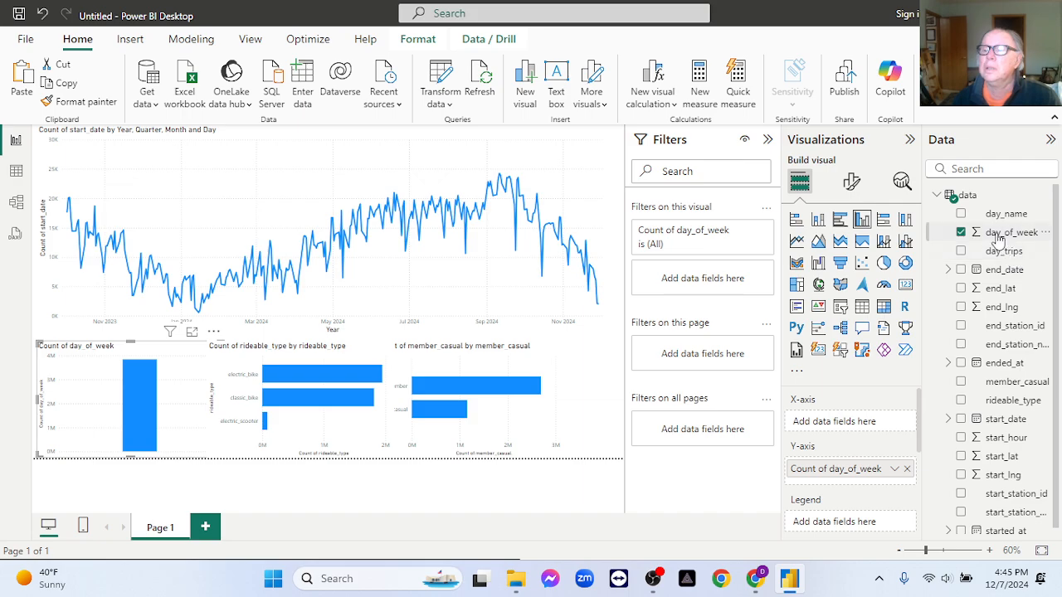
left_click_drag(995, 239, 858, 425)
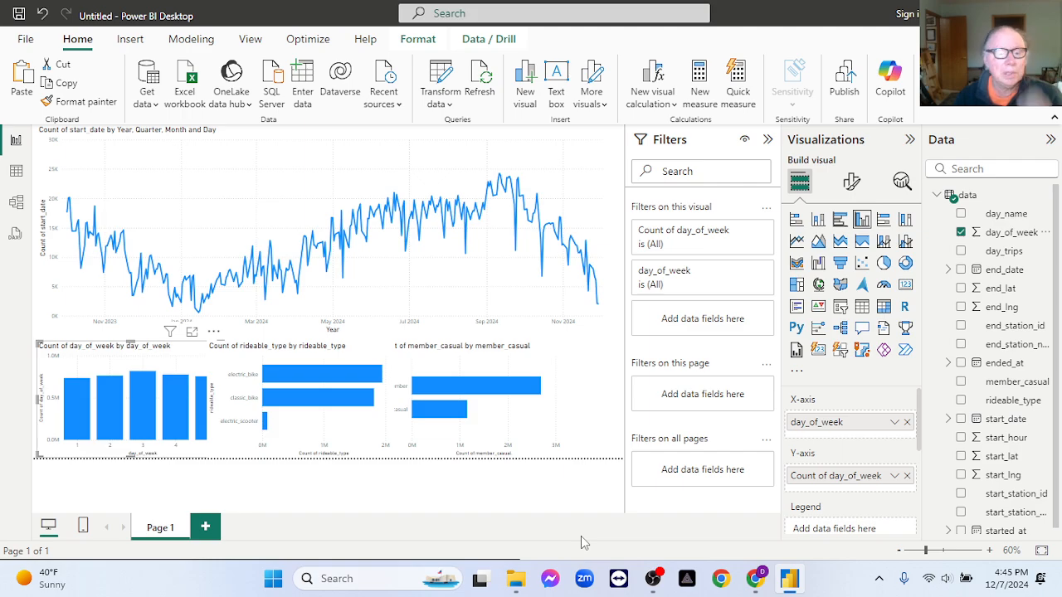
- Collapse the Filters pane and shift the member_casual and rideable_type charts to the right to reduce their overlap with the neighbouring charts
left_click(768, 140)
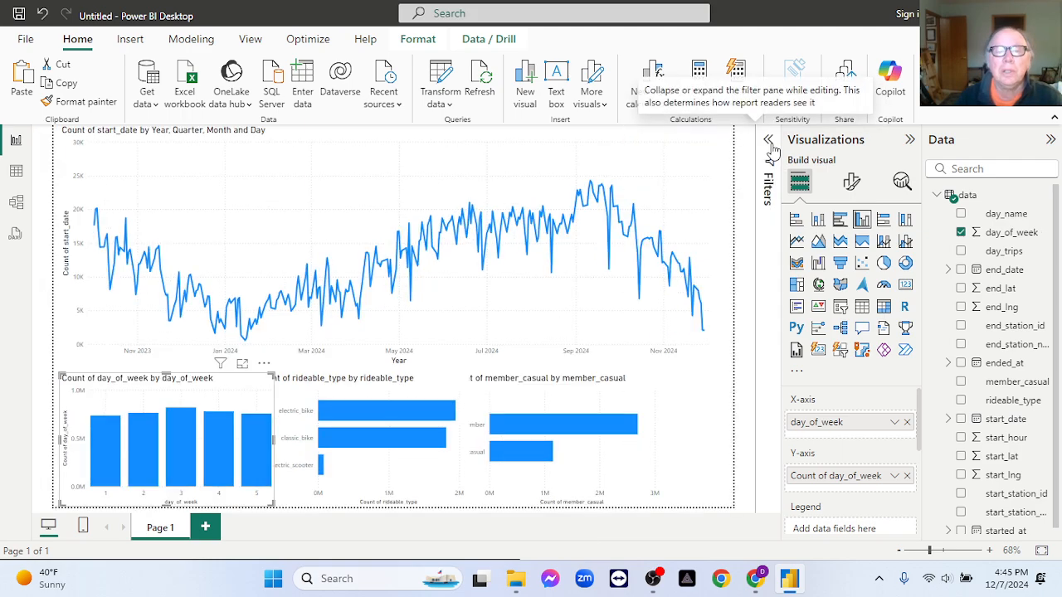
left_click(692, 454)
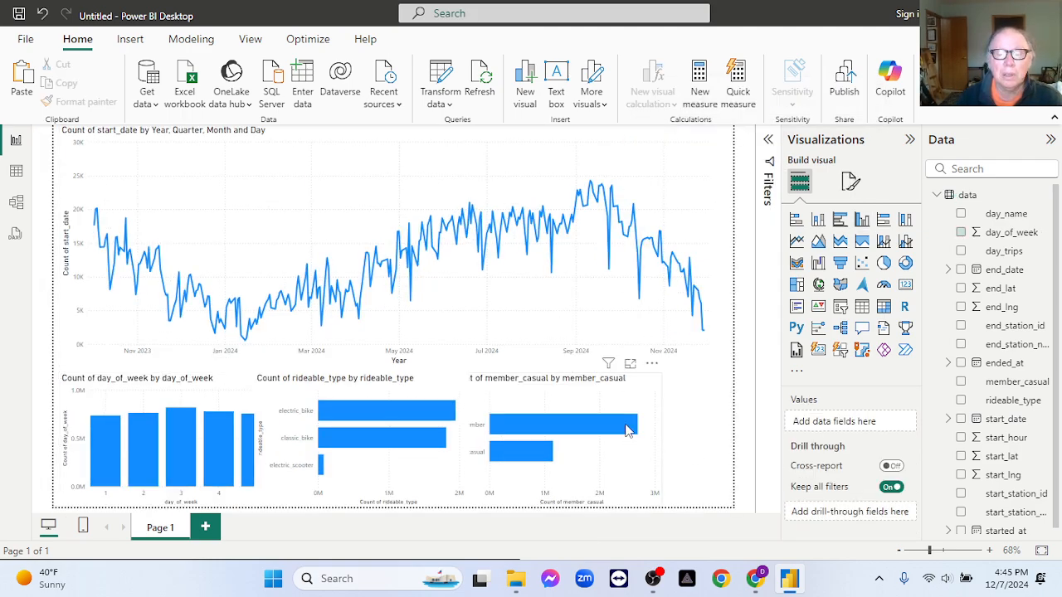
left_click(590, 408)
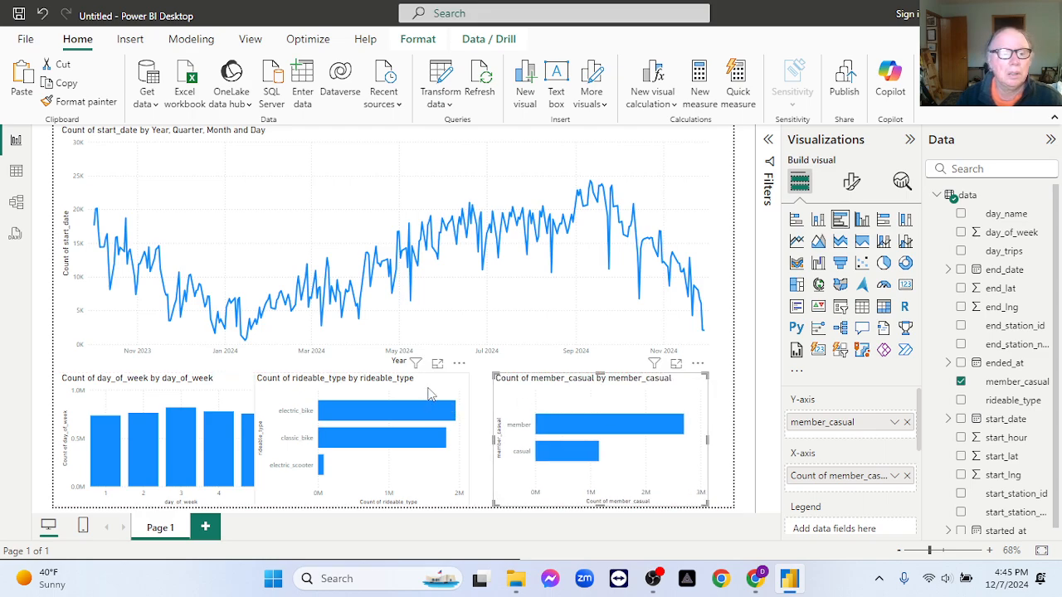
left_click_drag(438, 397, 452, 397)
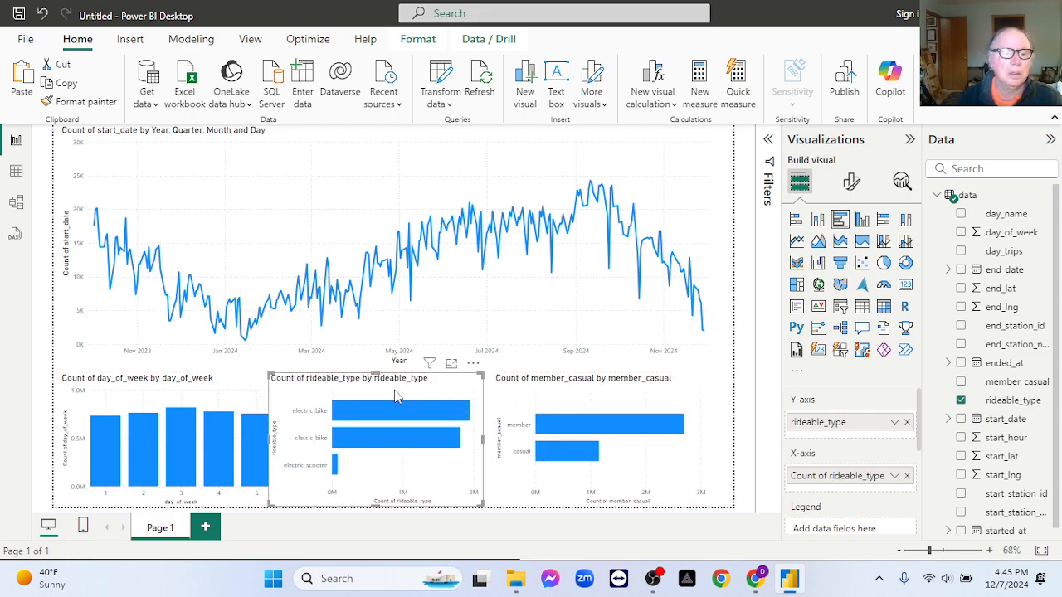
- Collapse the Visualizations pane and set the page view to Fit to width
left_click(217, 388)
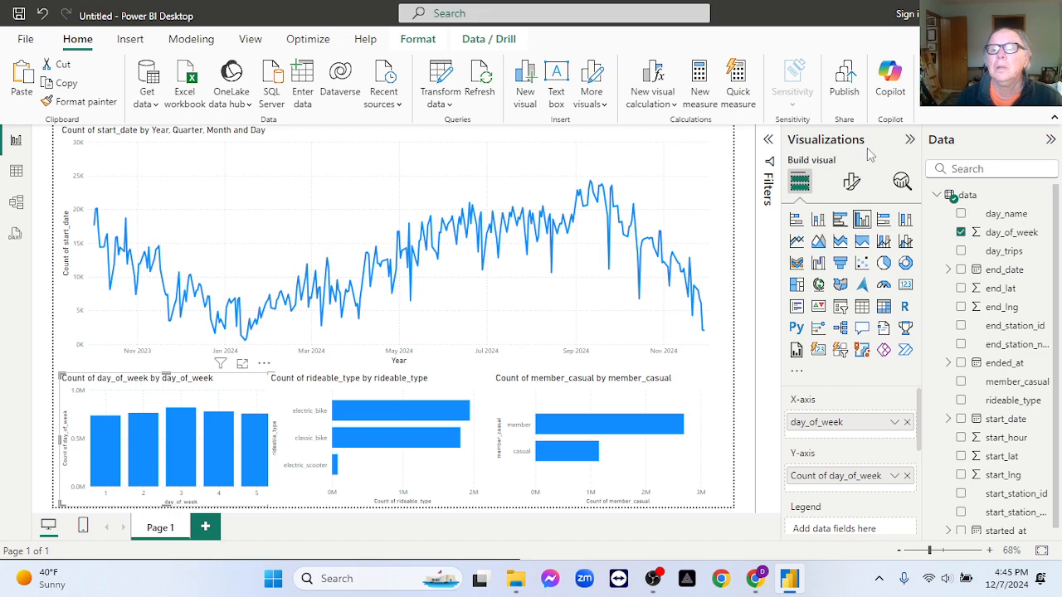
left_click(911, 141)
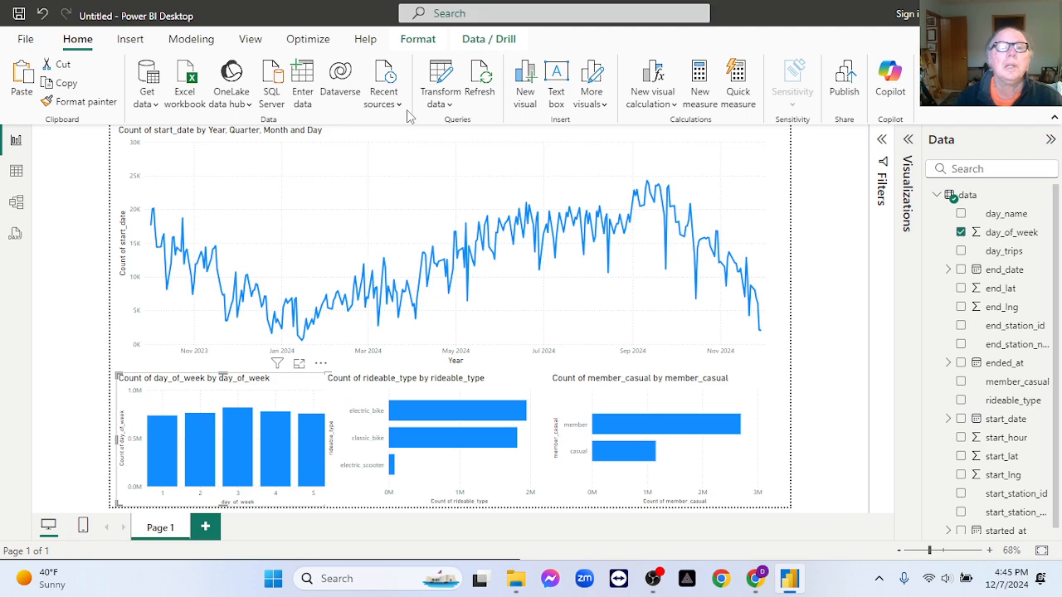
left_click(257, 40)
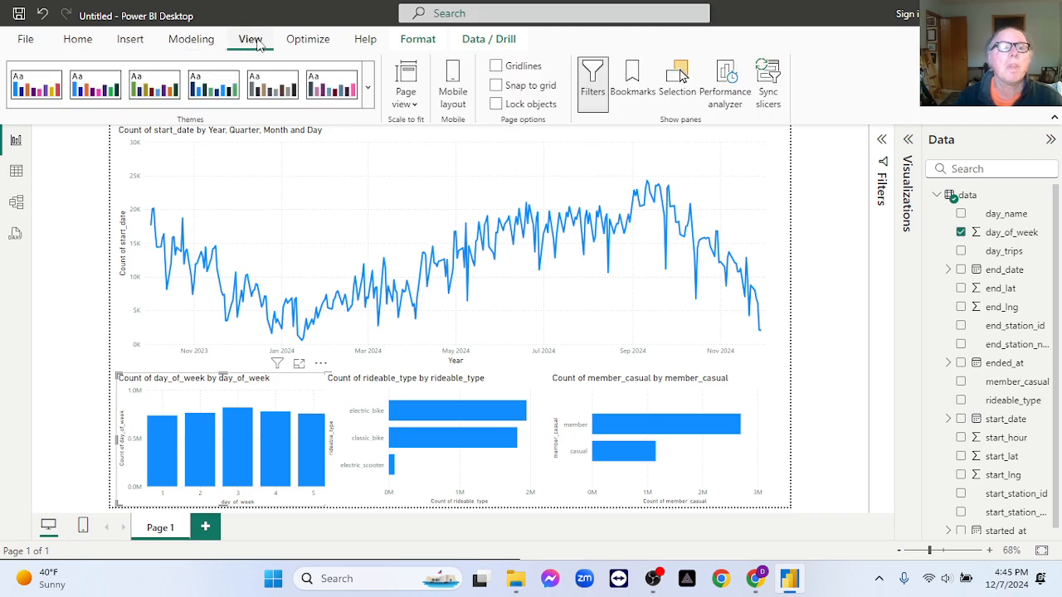
left_click(407, 100)
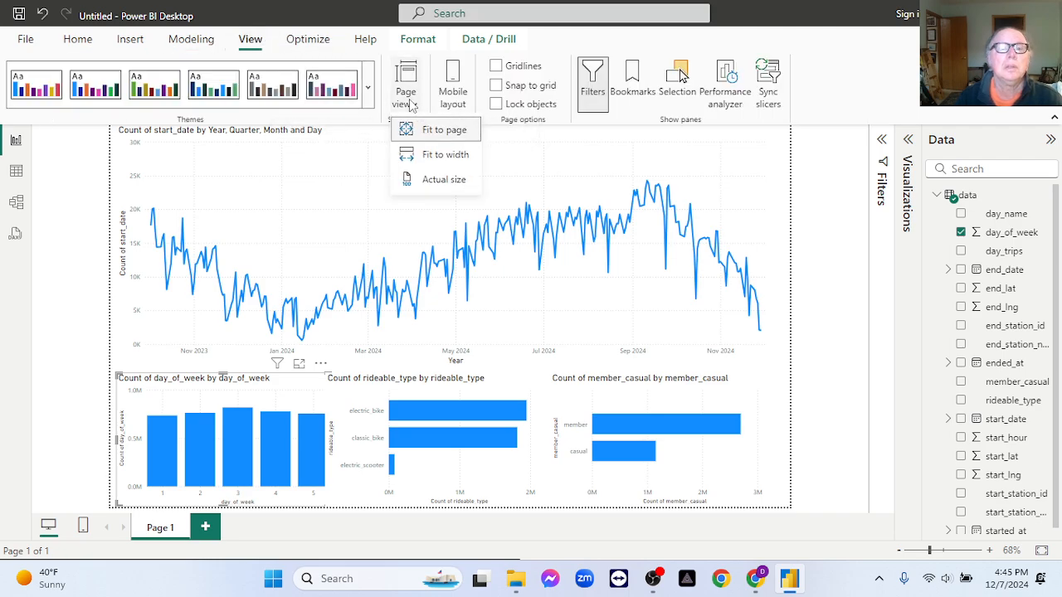
left_click(459, 154)
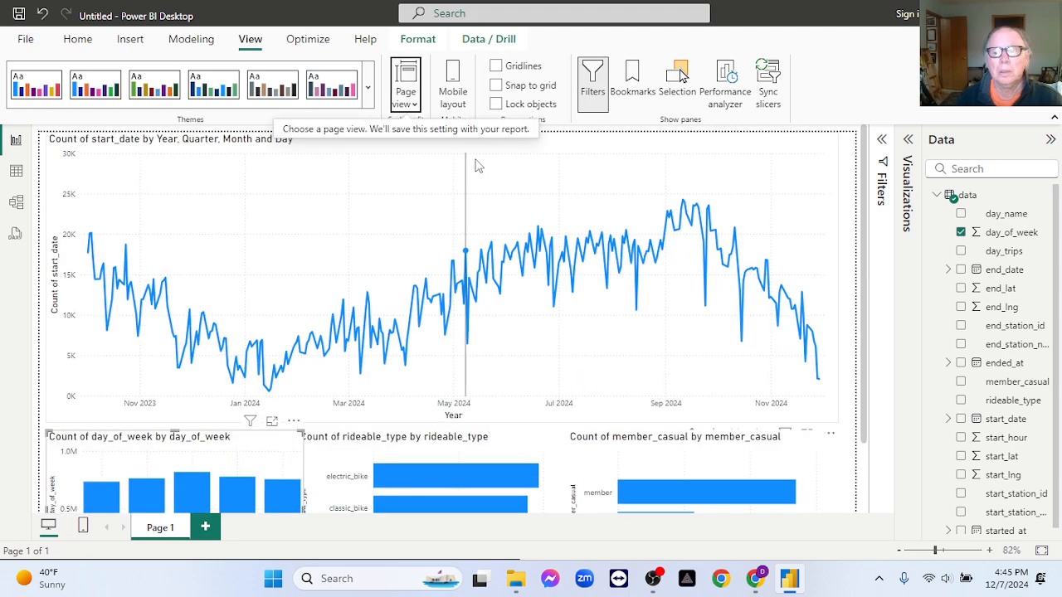
- Narrow the rideable_type and member_casual bar charts from their left edges to open gaps between the three lower charts
scroll(813, 356, "down", 2)
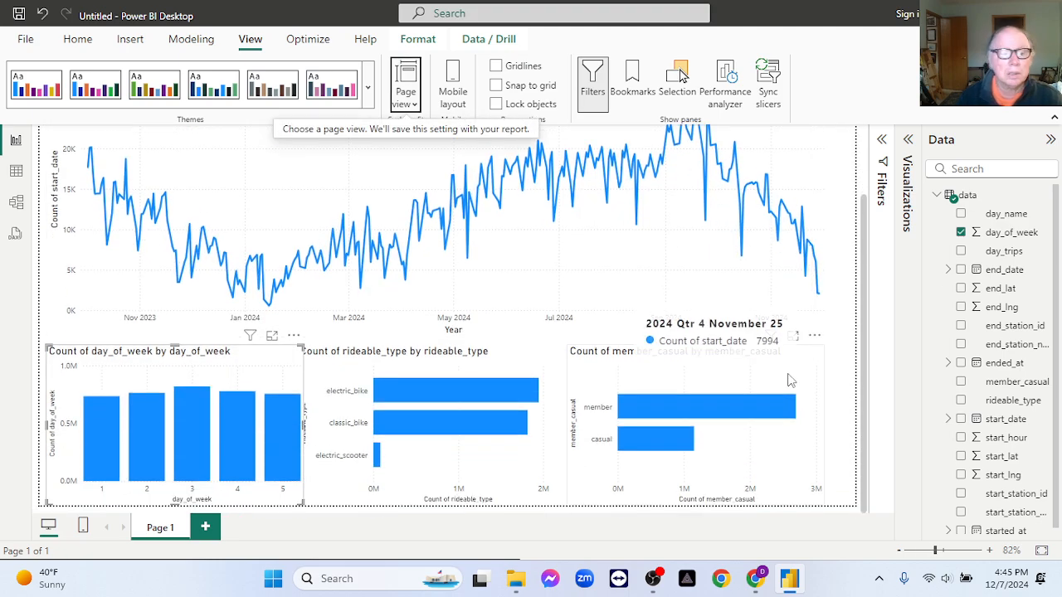
left_click(340, 374)
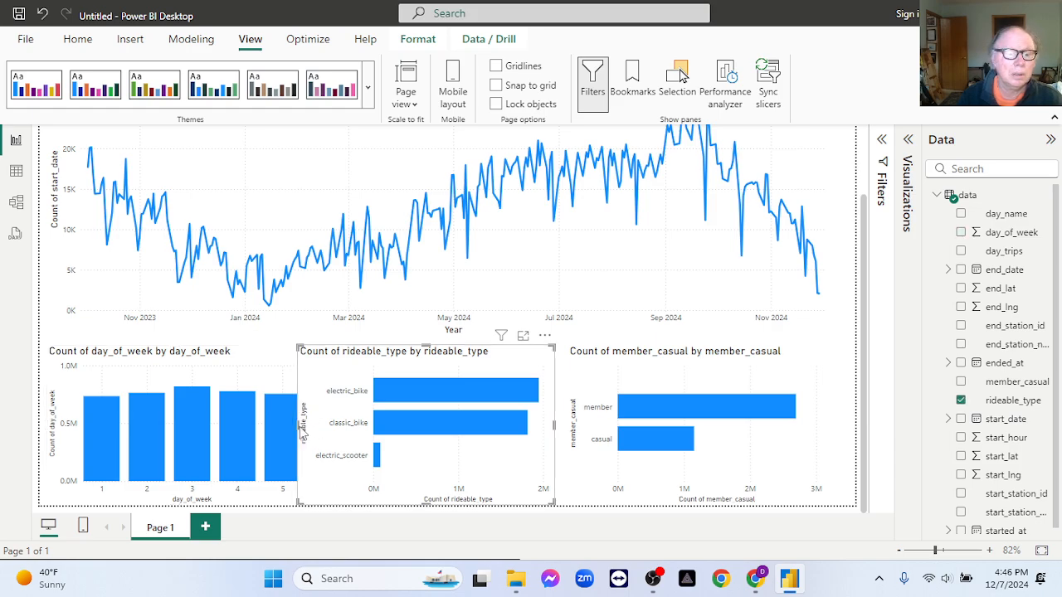
left_click_drag(295, 425, 314, 428)
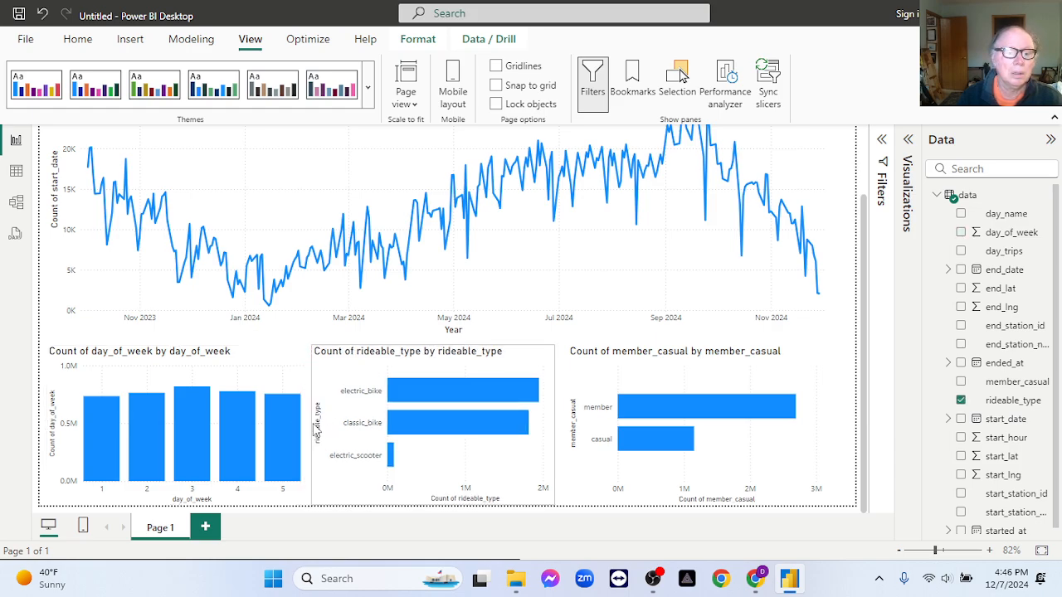
left_click(270, 382)
left_click(354, 427)
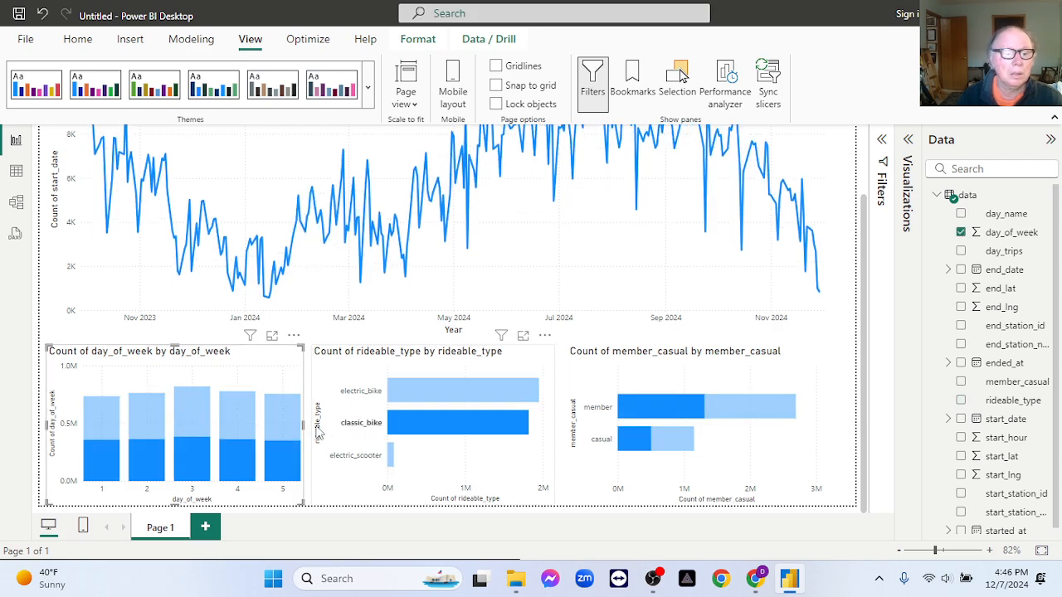
left_click(353, 437)
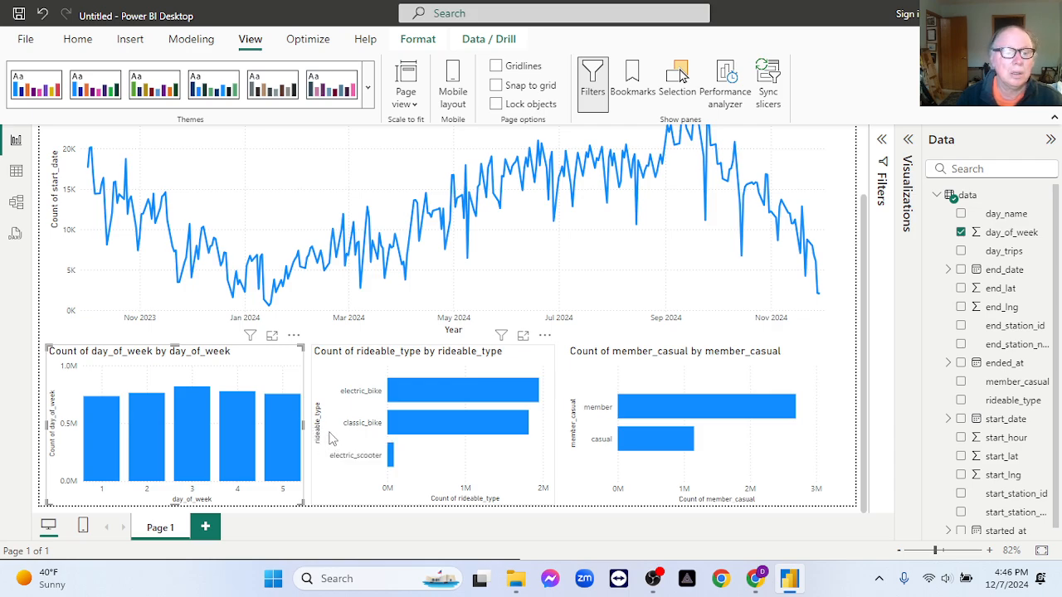
left_click(331, 440)
left_click_drag(311, 424, 331, 425)
left_click(594, 485)
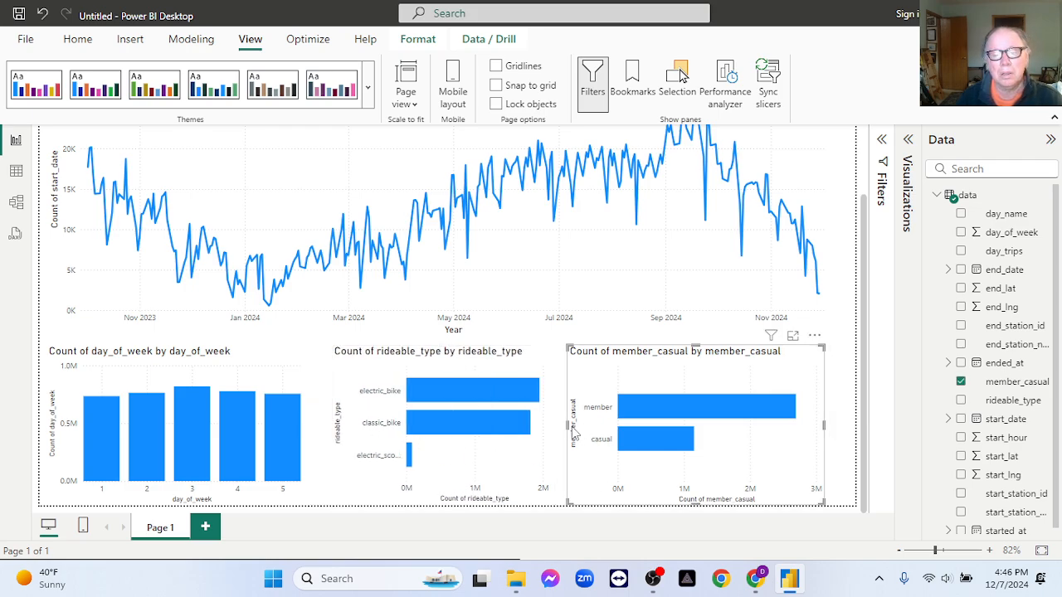
left_click_drag(570, 428, 586, 428)
- Shift the rideable_type chart slightly to the right and widen the day_of_week column chart into the freed space
left_click_drag(448, 361, 462, 361)
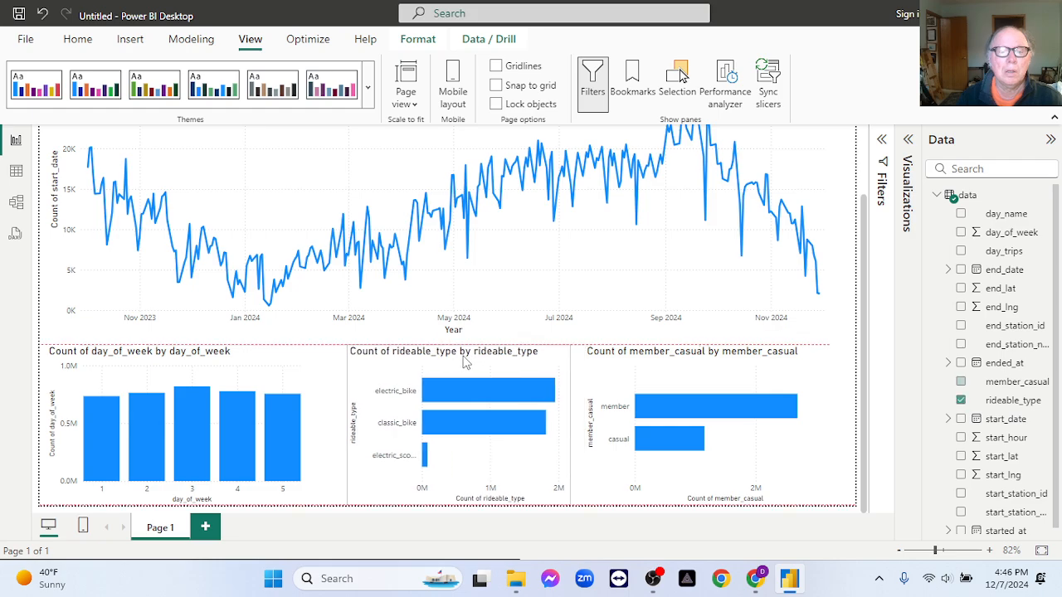
left_click(279, 382)
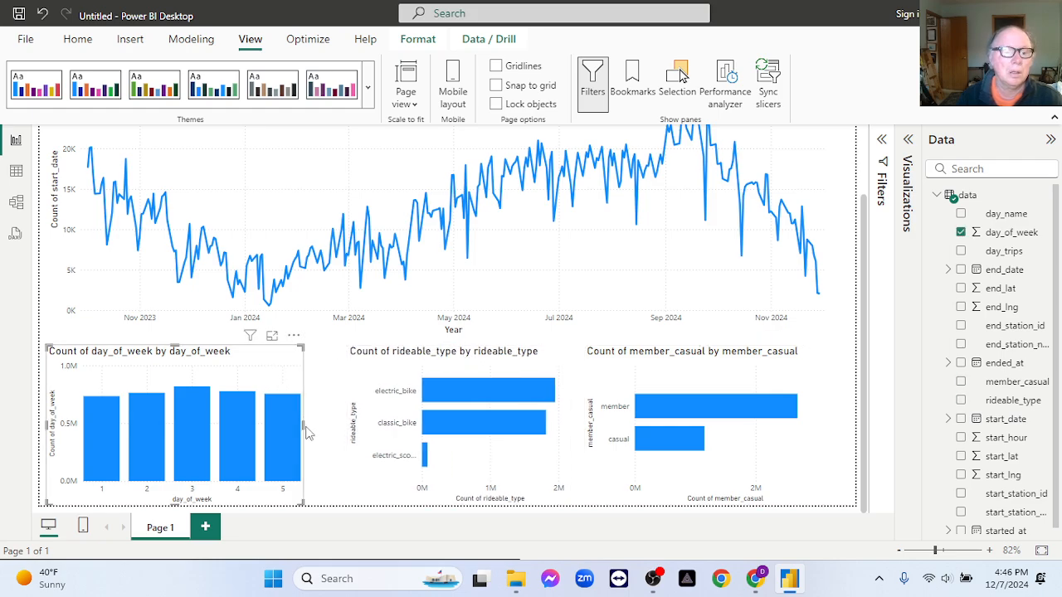
left_click_drag(312, 430, 345, 431)
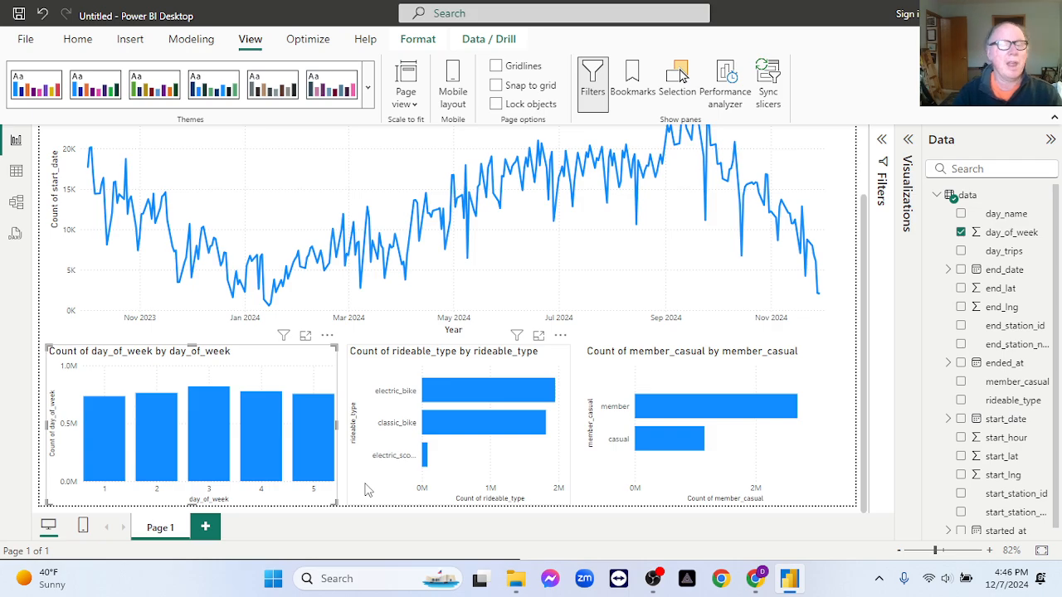
- Cross-highlight the report by days 1 and 2 in the day_of_week chart to compare the other charts, and clear the selection
left_click(109, 432)
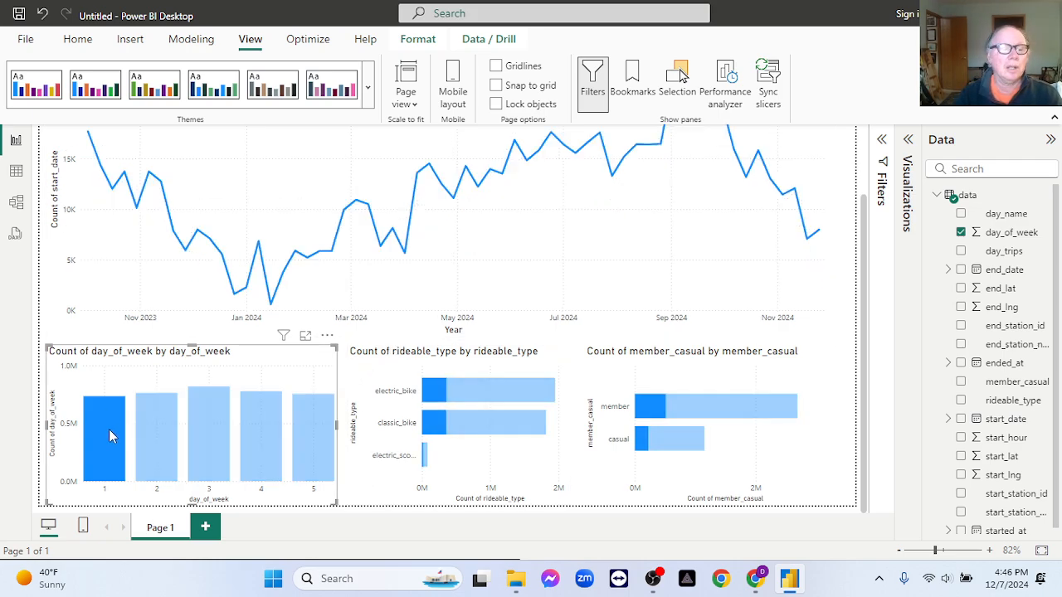
left_click(159, 436)
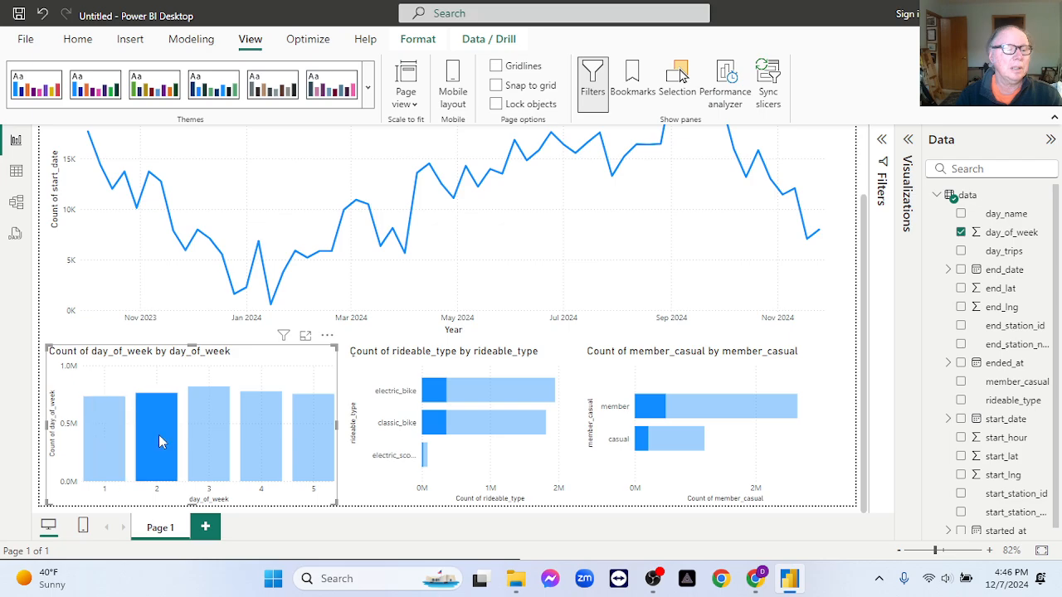
left_click(104, 425)
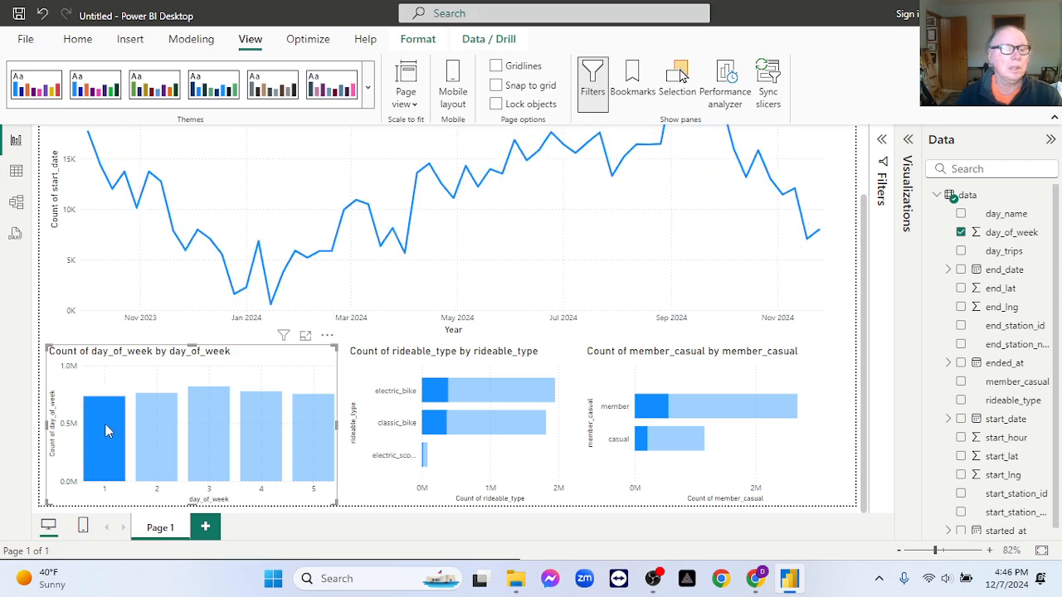
left_click(104, 423)
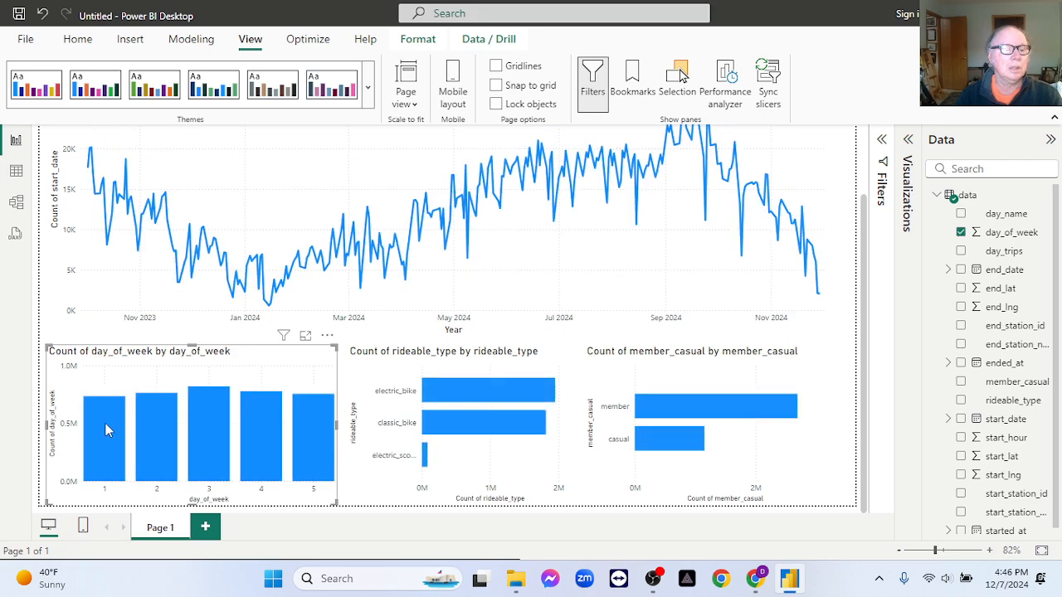
- Cross-highlight the report by electric_bike, classic_bike and electric scooter in turn in the rideable_type chart, clearing each selection
left_click(466, 386)
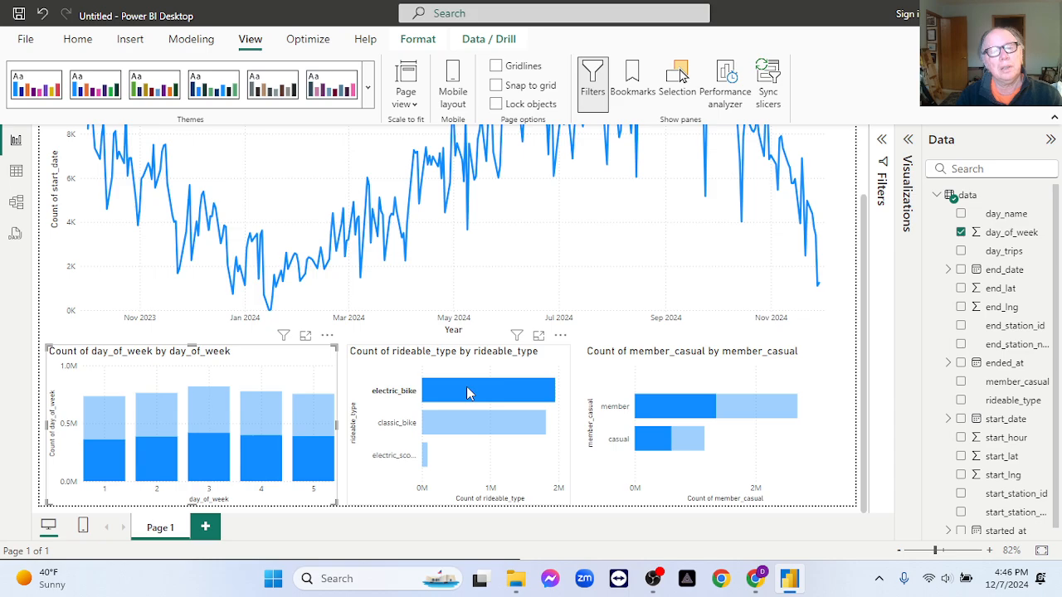
left_click(466, 386)
left_click(474, 430)
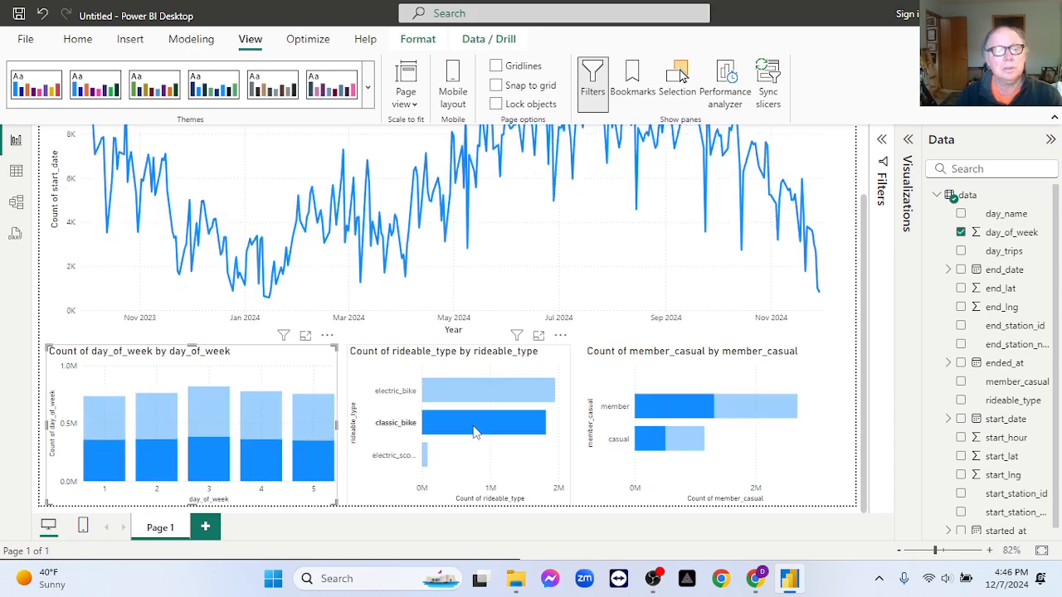
left_click(474, 431)
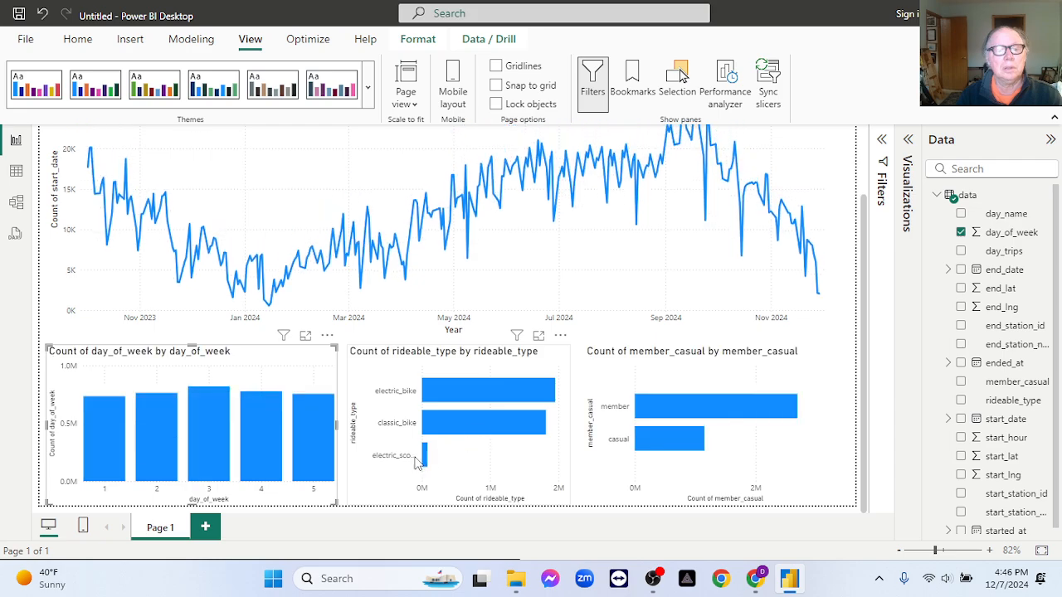
left_click(441, 461)
left_click(425, 459)
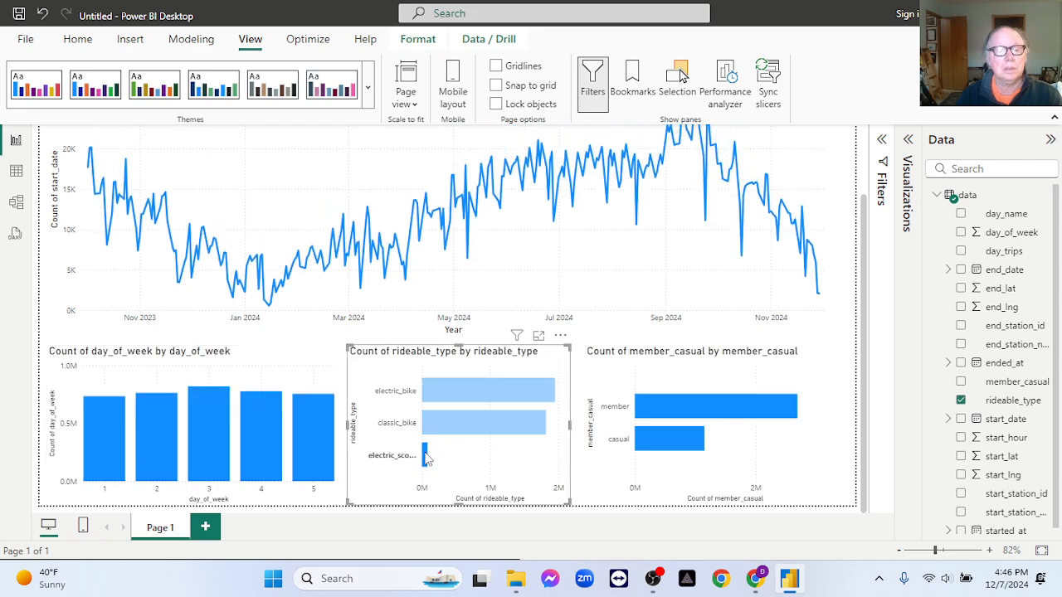
left_click(426, 459)
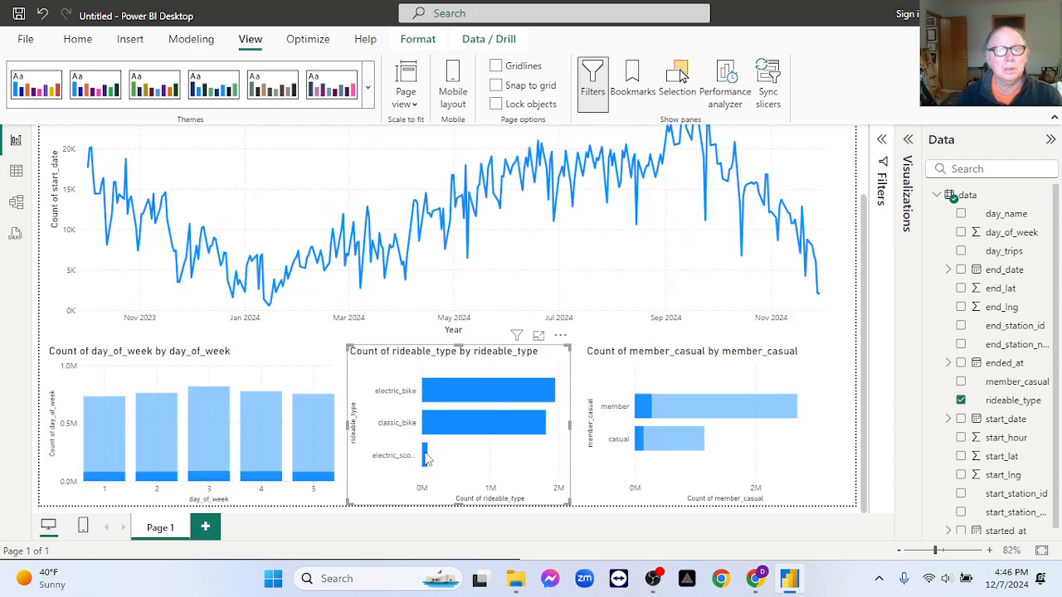
- Cross-highlight the report by member in the member_casual chart, clear it, and select casual instead
left_click(662, 412)
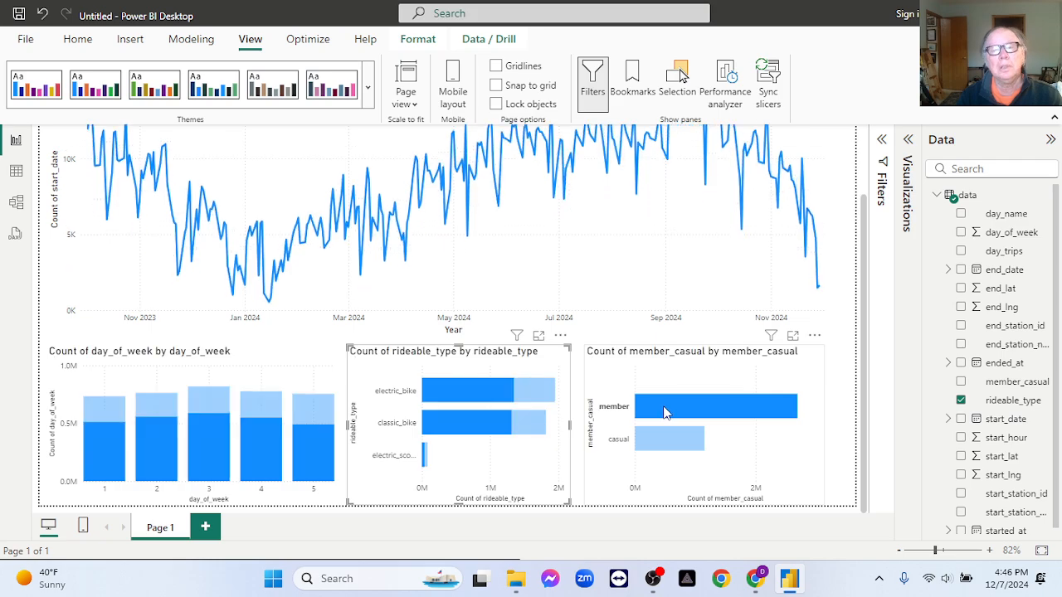
left_click(663, 412)
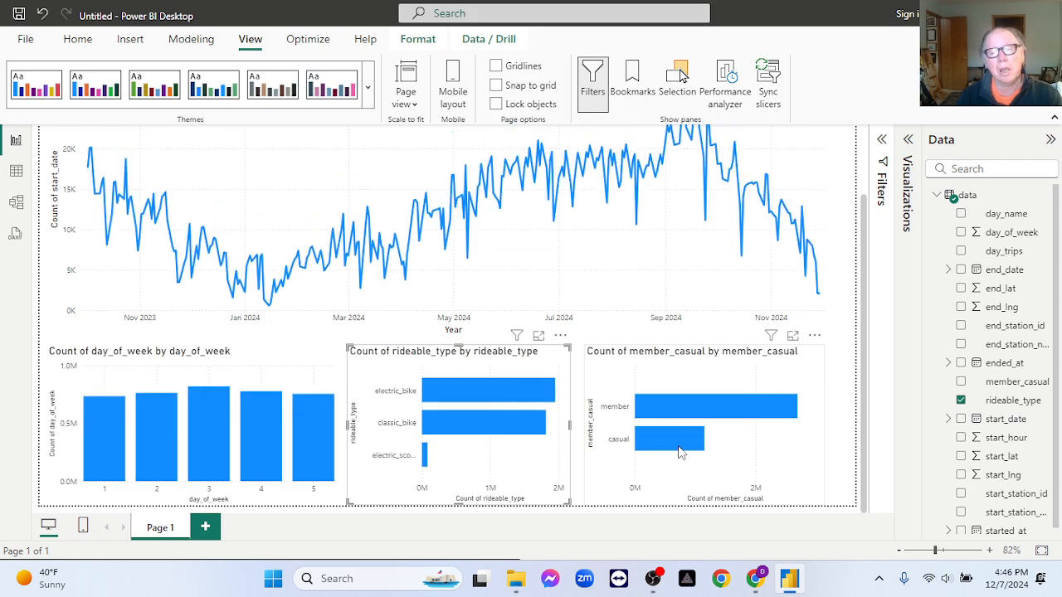
left_click(679, 449)
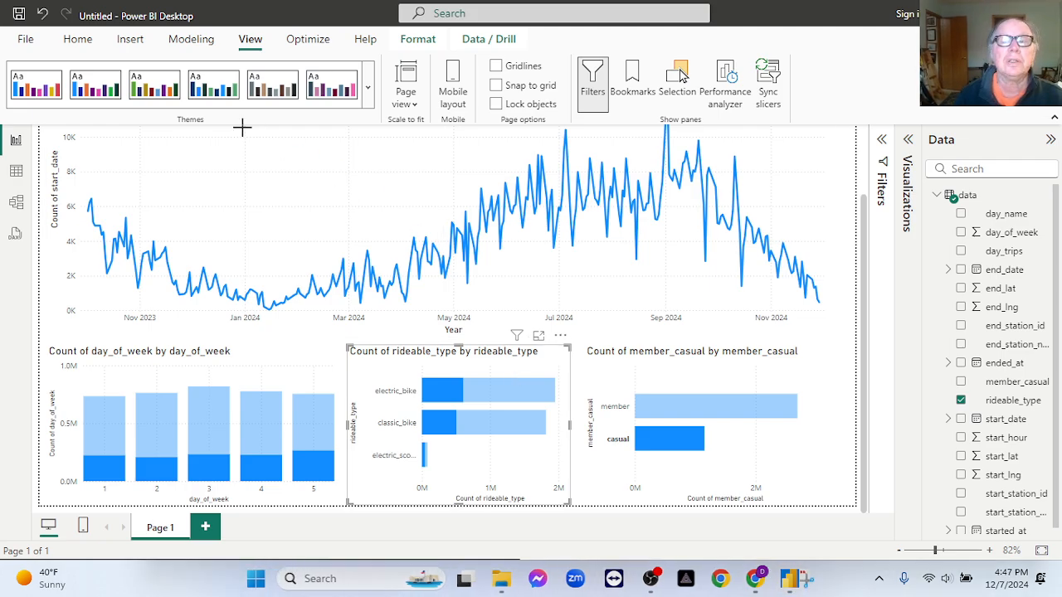
- Capture a screen snip of the report canvas with the line chart and the three lower charts
key("super+shift+s")
left_click_drag(26, 116, 883, 550)
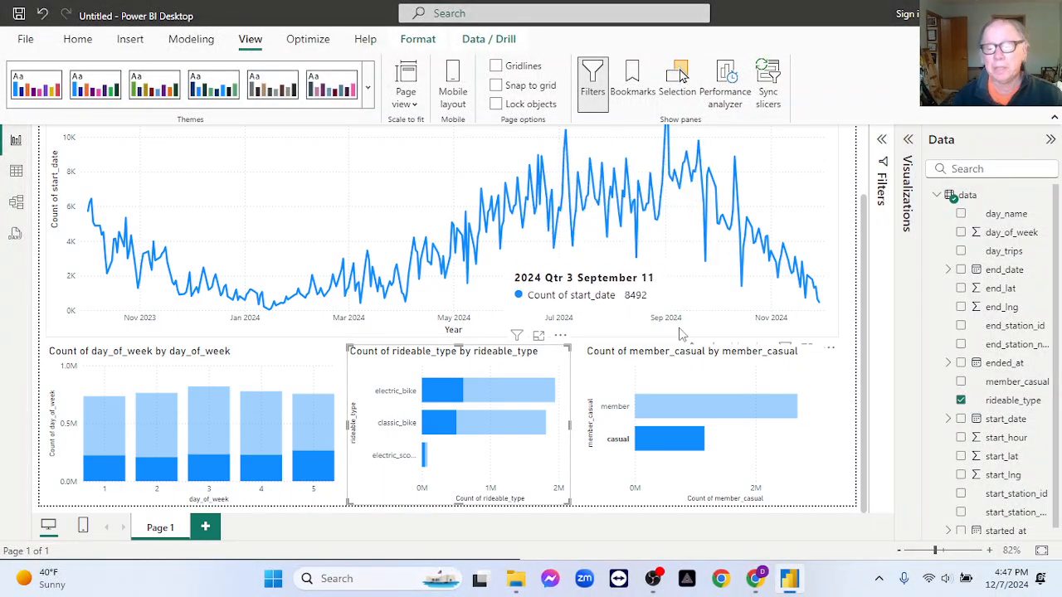
mouse_move(640, 415)
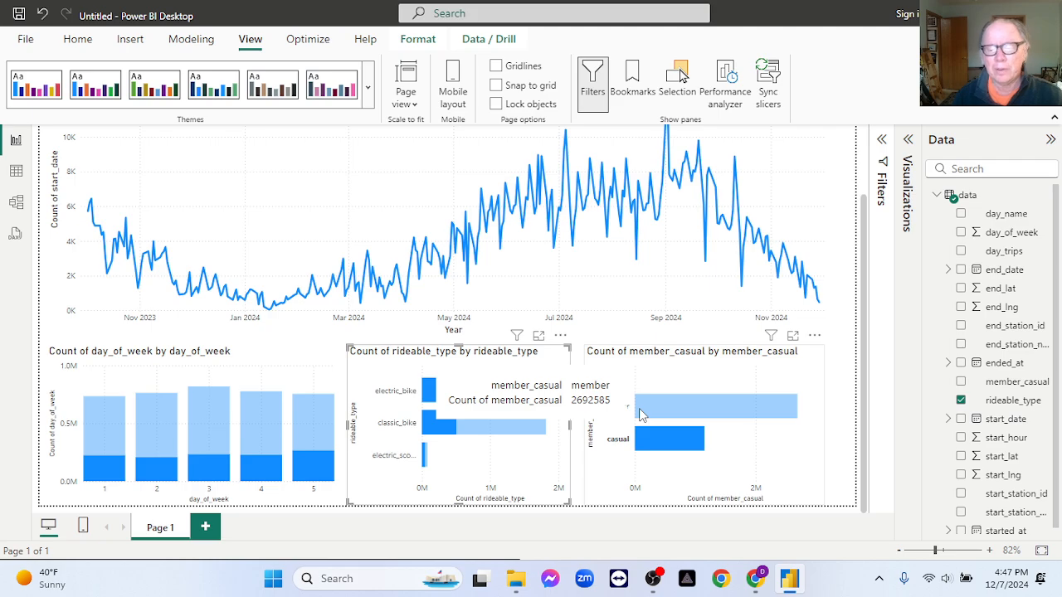
mouse_move(655, 585)
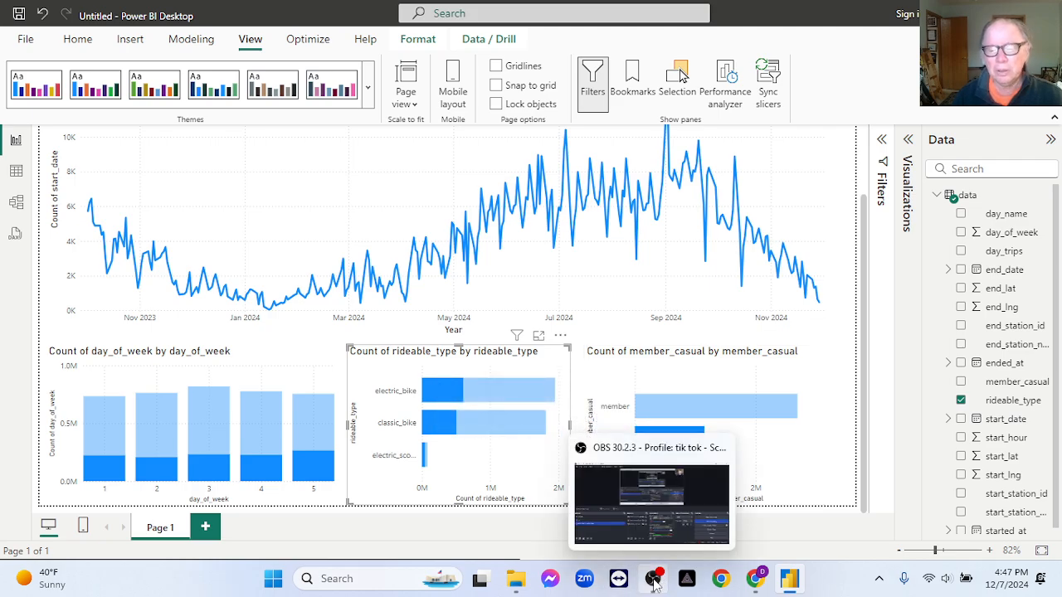
left_click(655, 583)
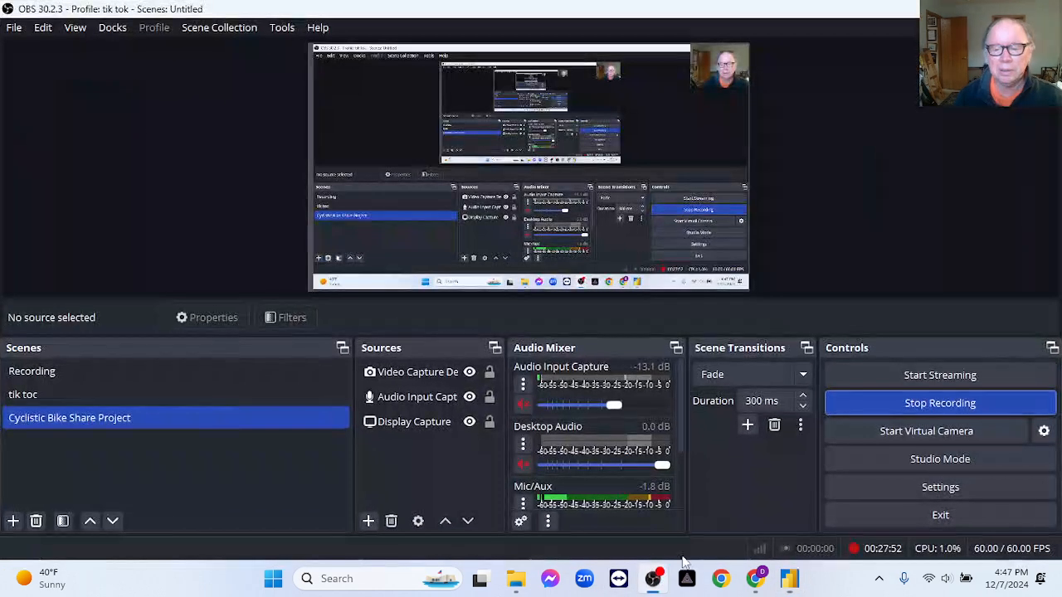